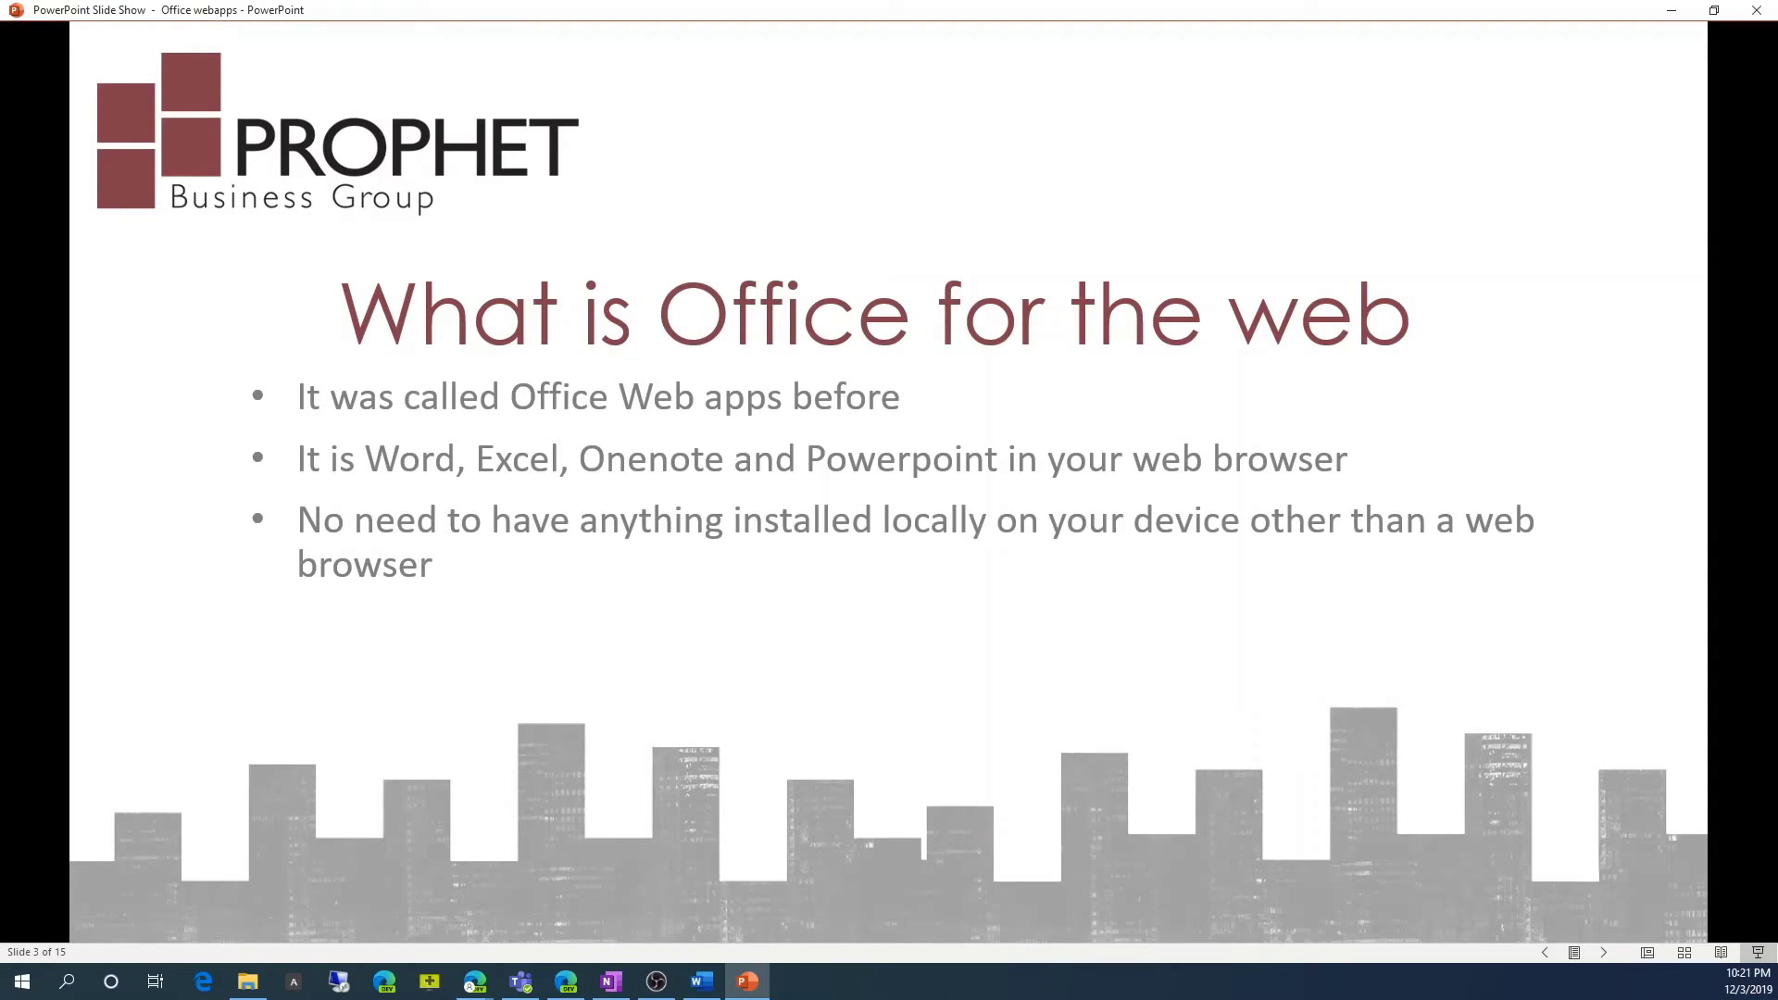
Advance the slide show through How to access to slide 6, Demo, then switch windows.
key("Right")
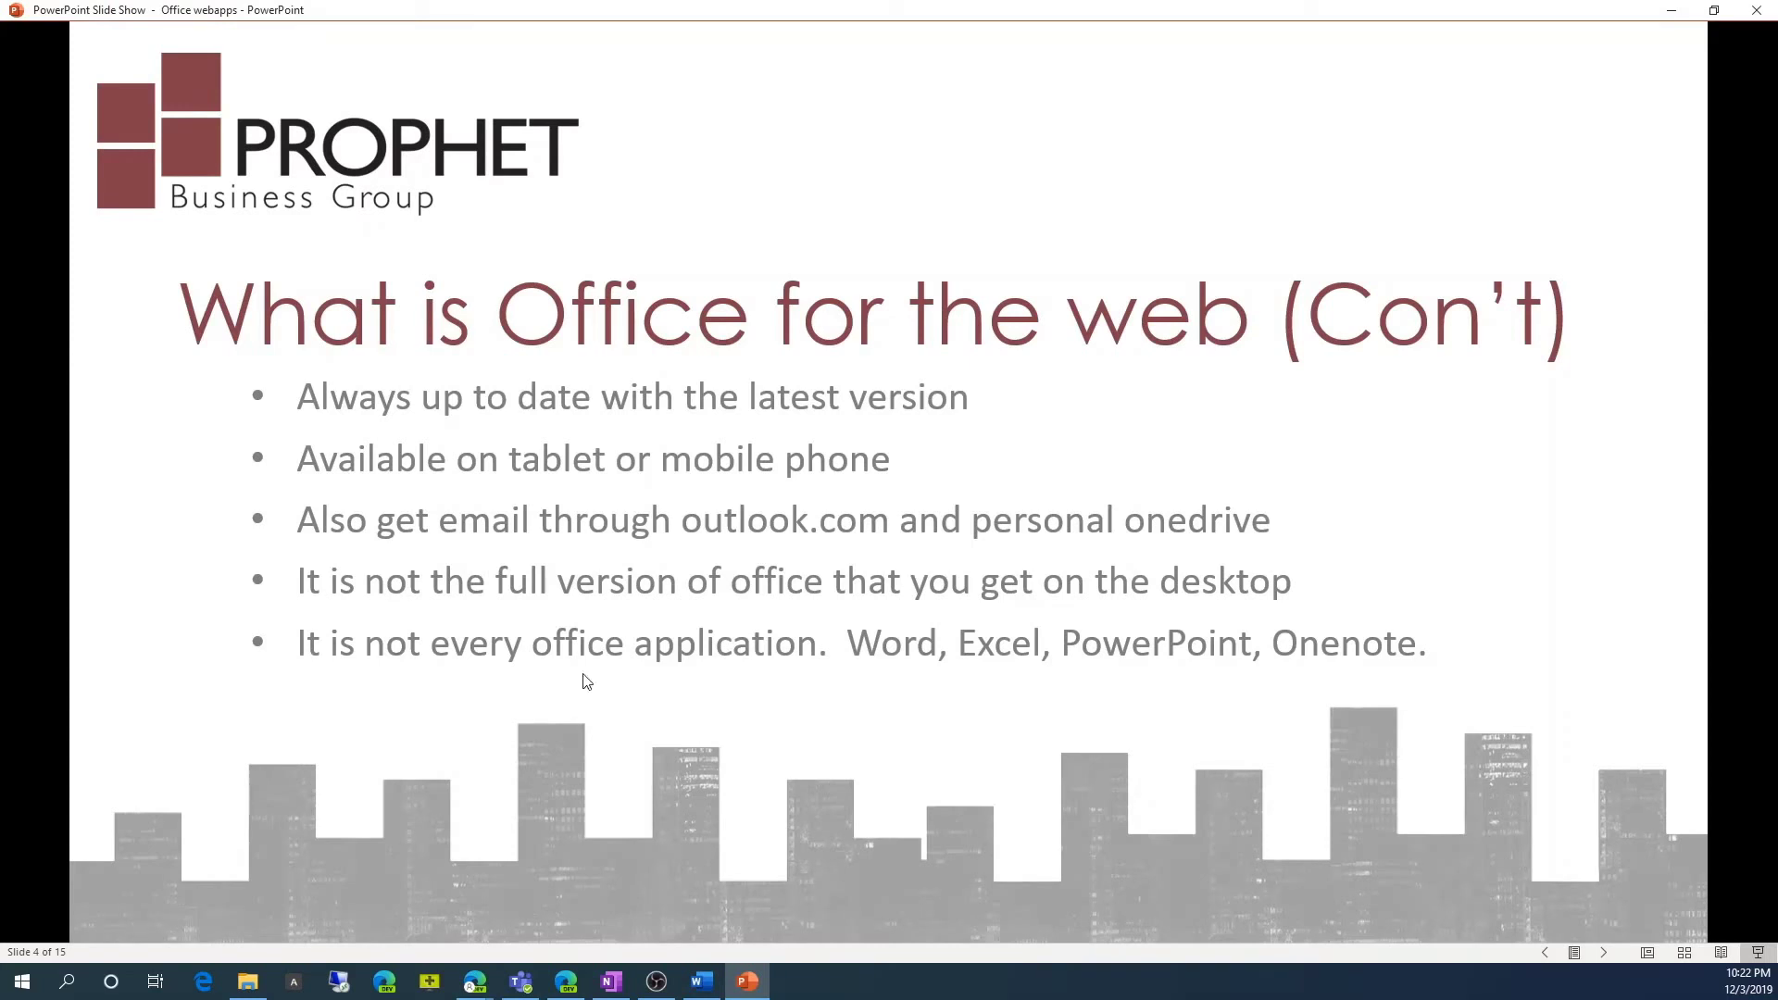
left_click(663, 650)
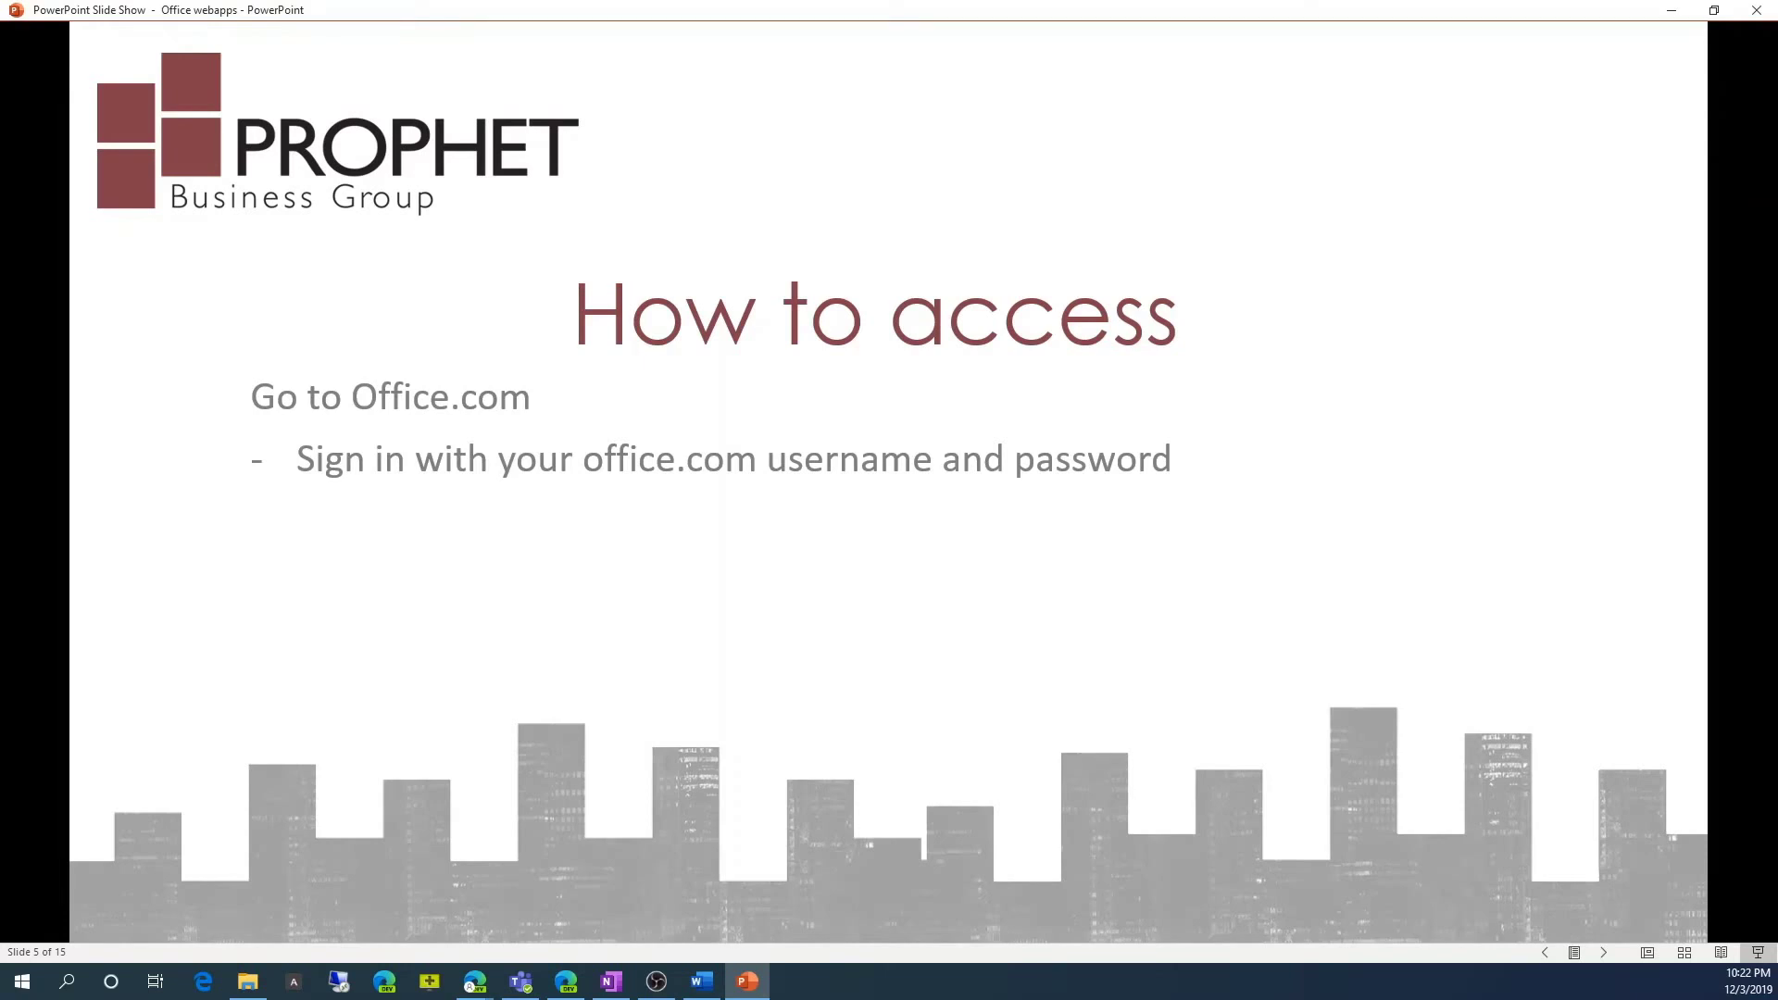
key("Right")
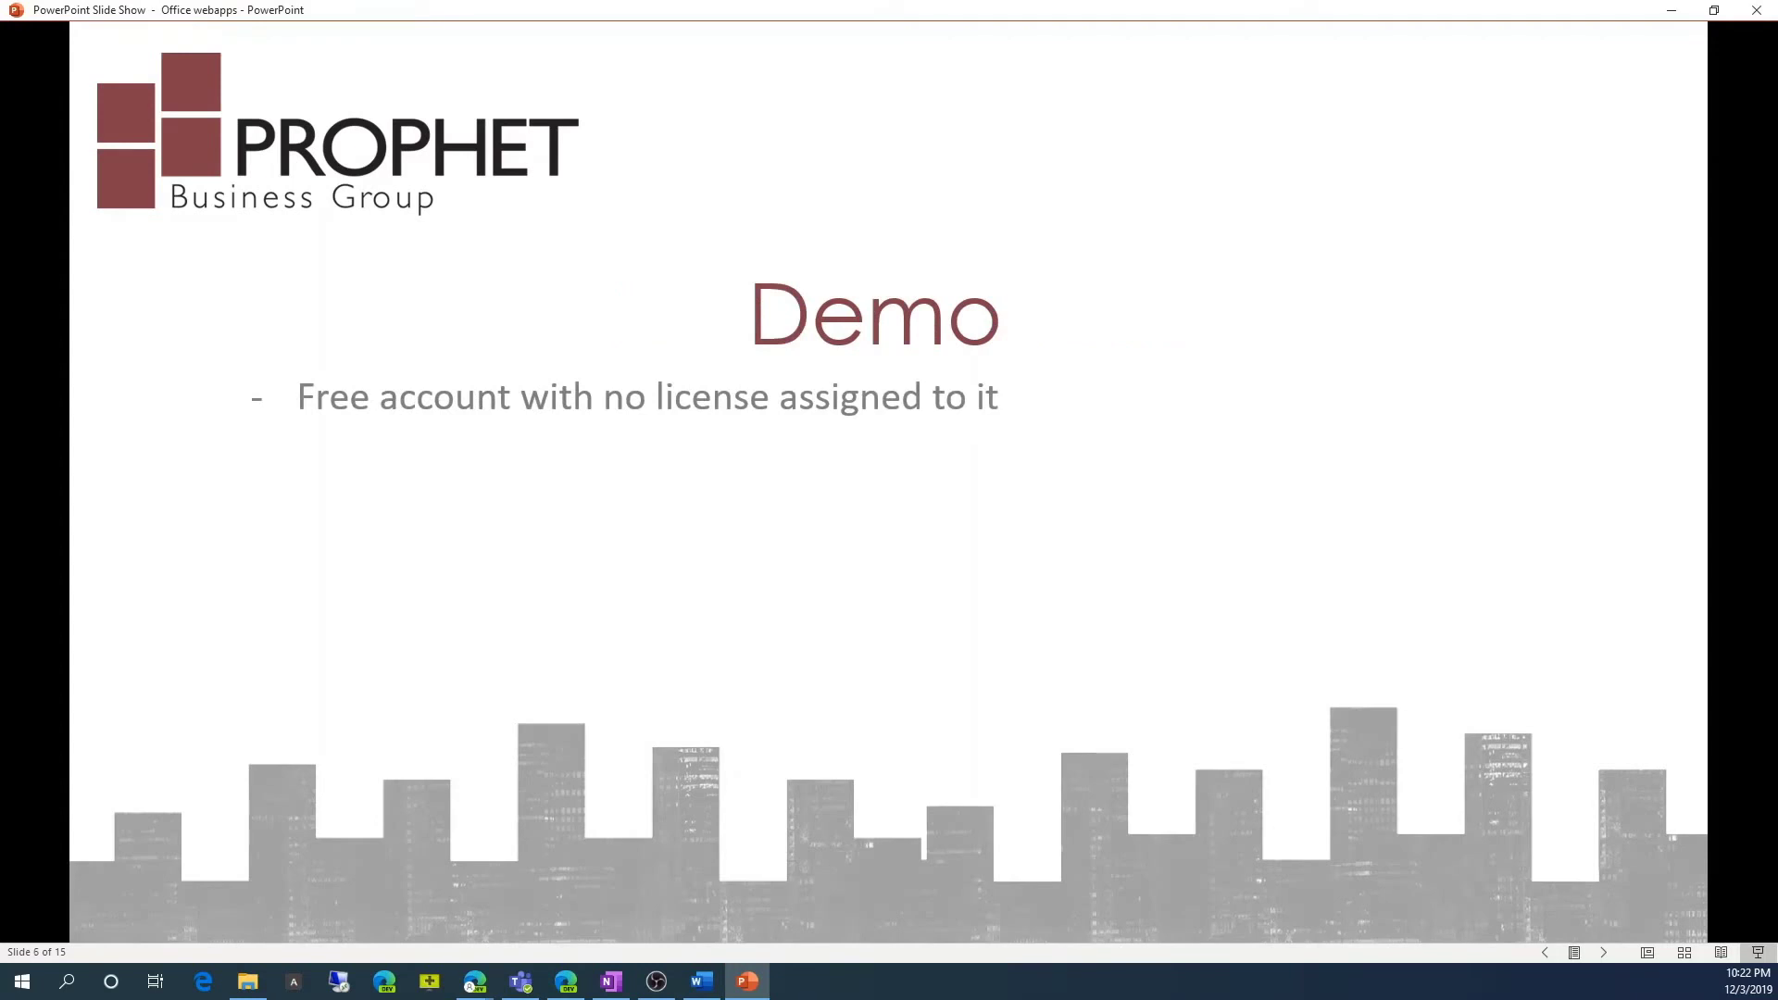
key("alt+Tab")
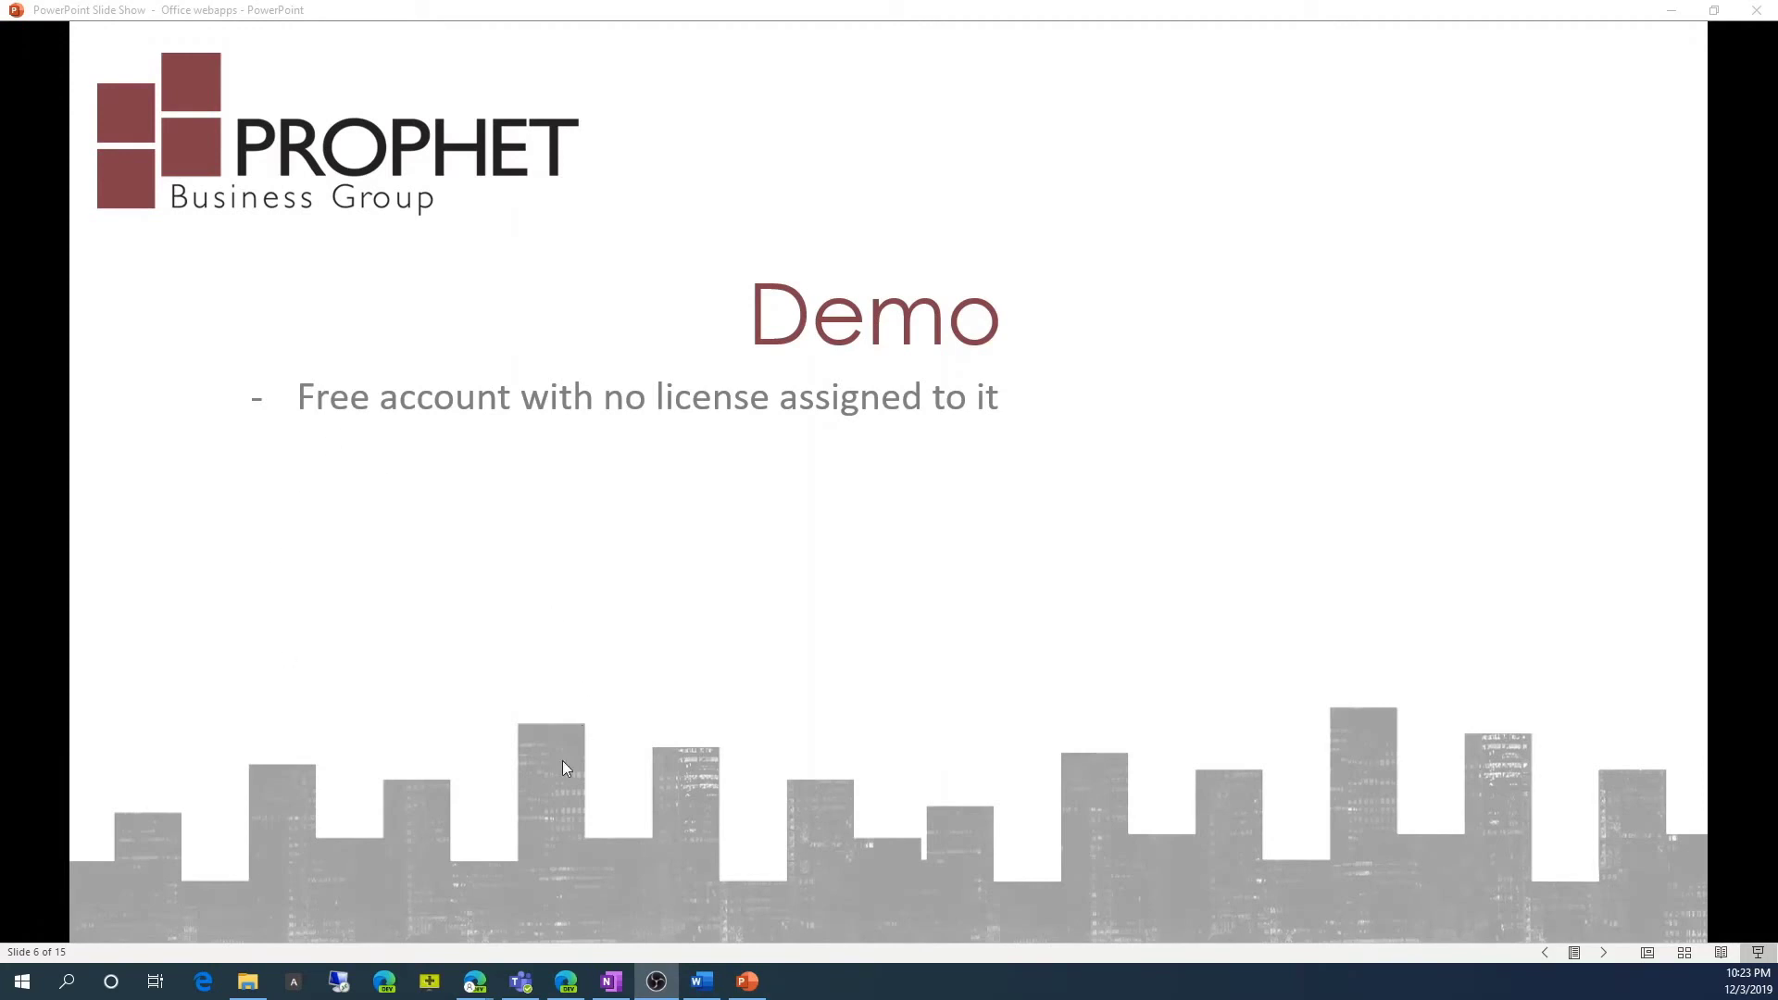
Bring the Office website forward and go from Sign in to Microsoft's Create account page.
left_click(575, 987)
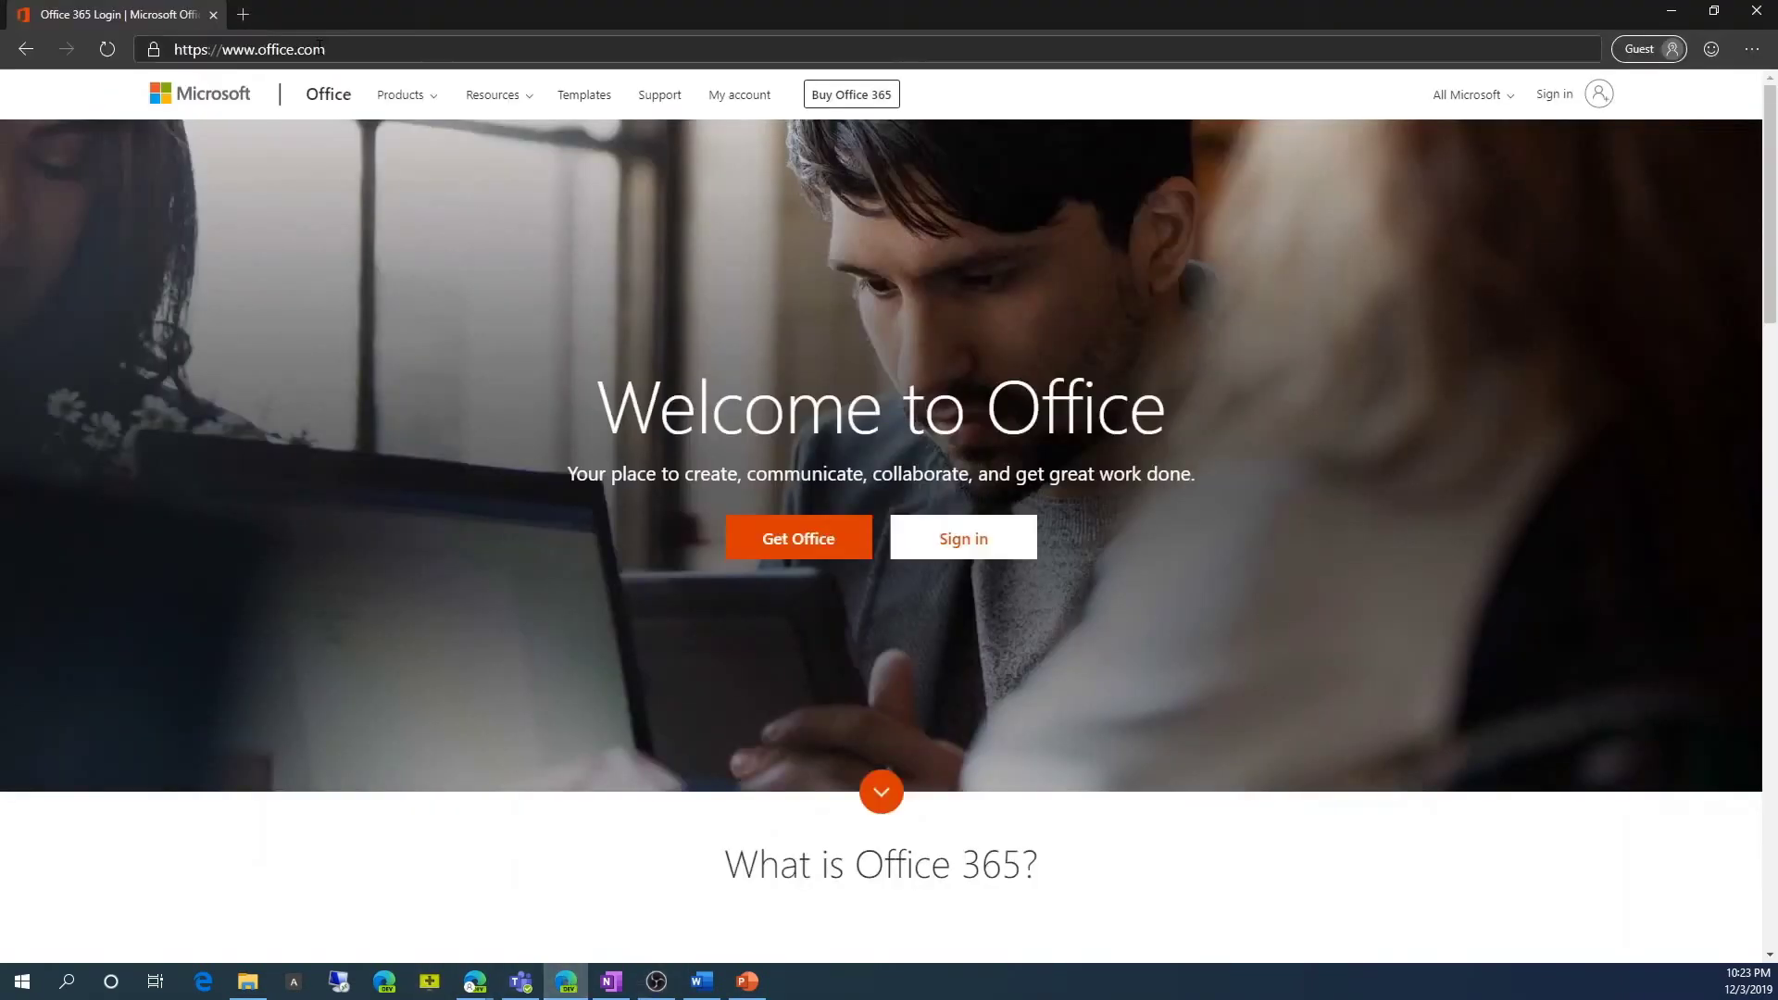
left_click(935, 546)
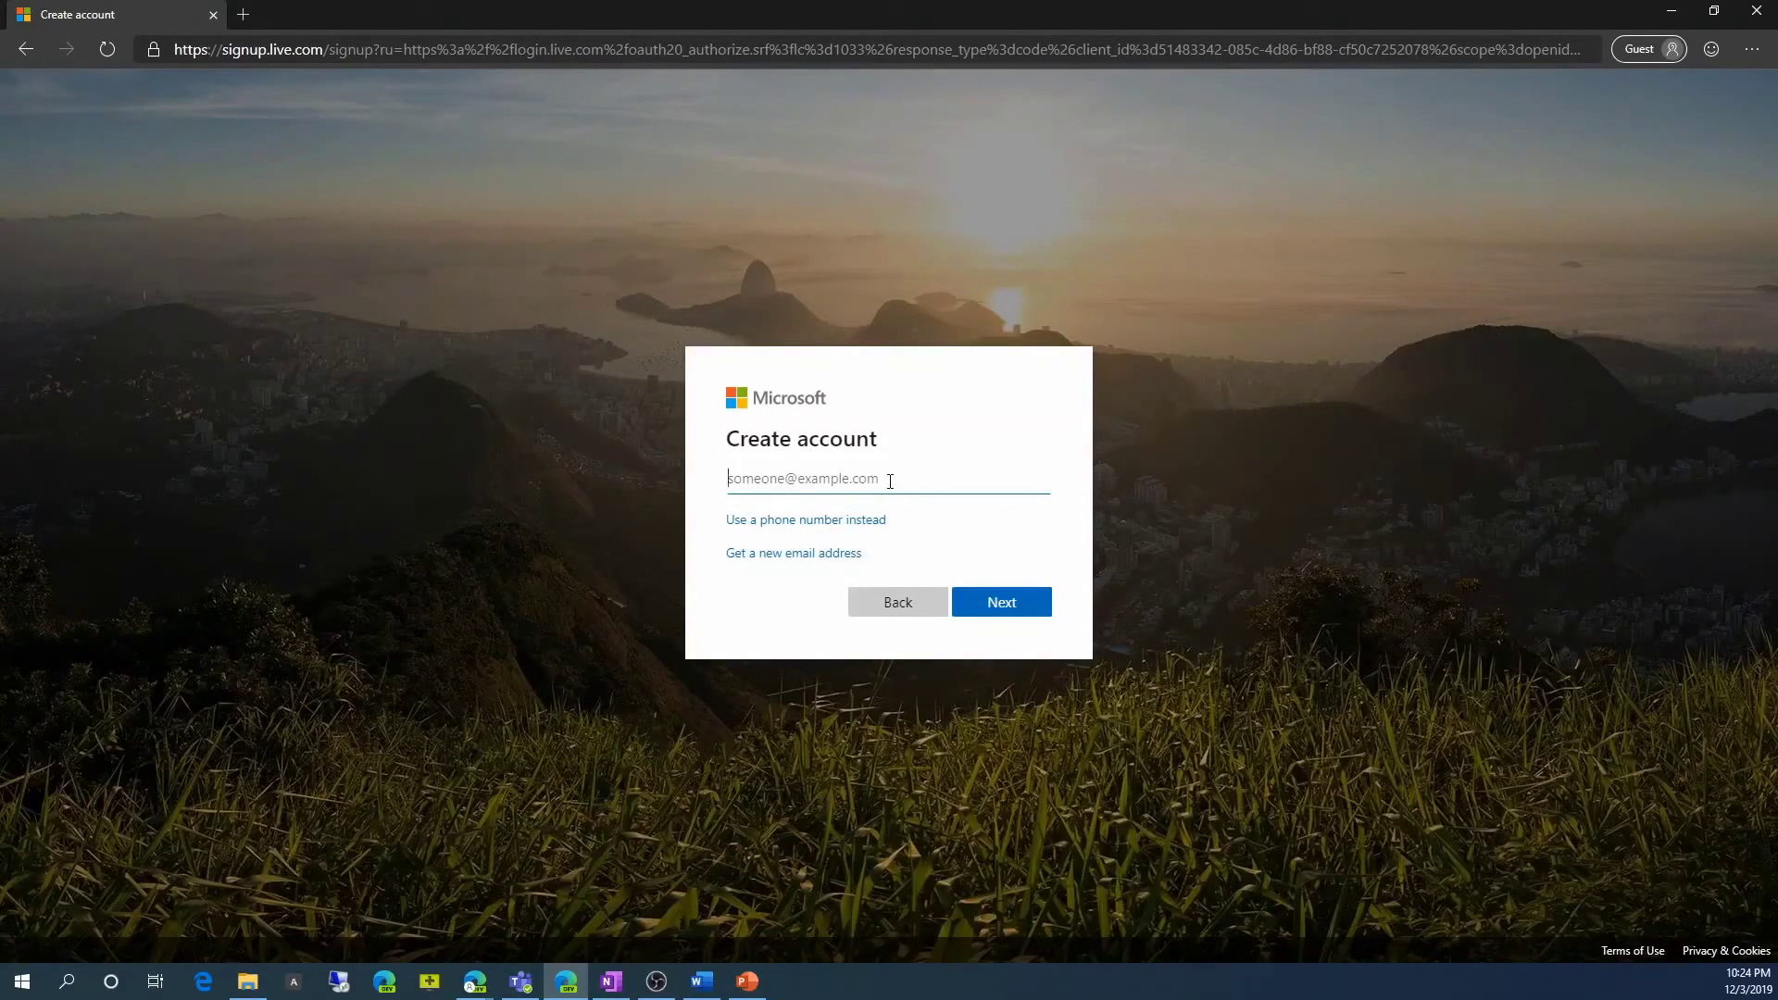
left_click(899, 612)
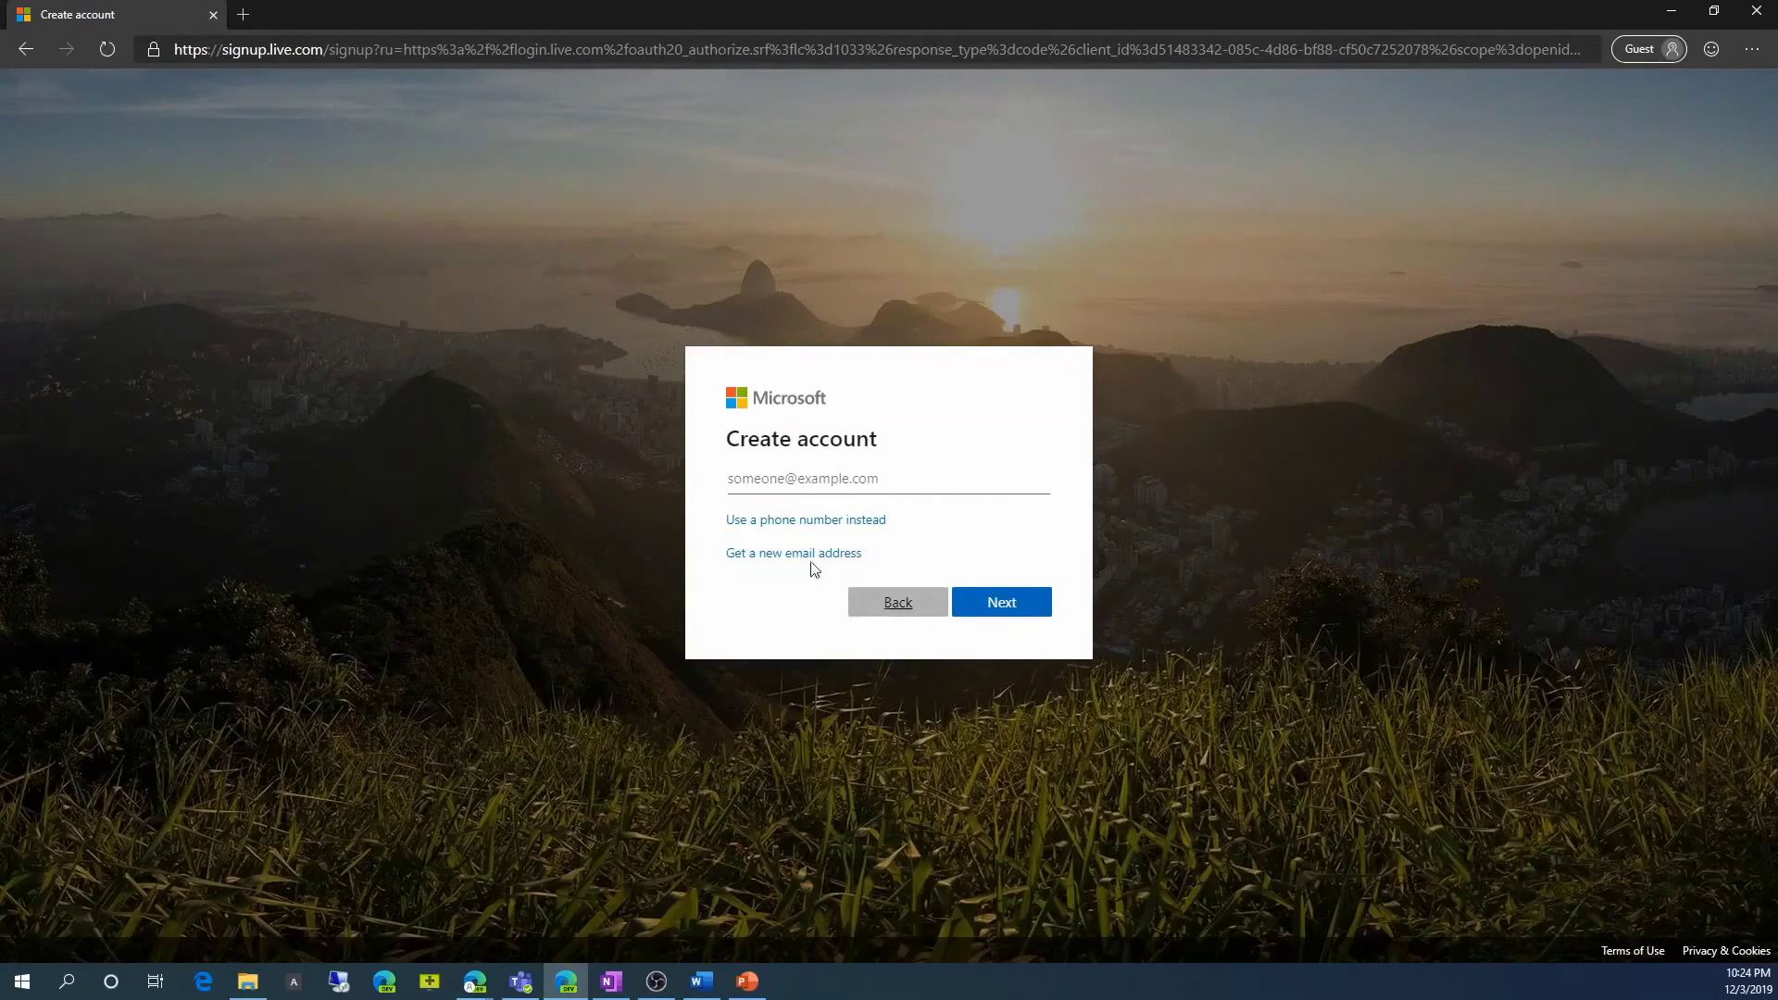
Go back and load office.com from the address bar.
left_click(25, 52)
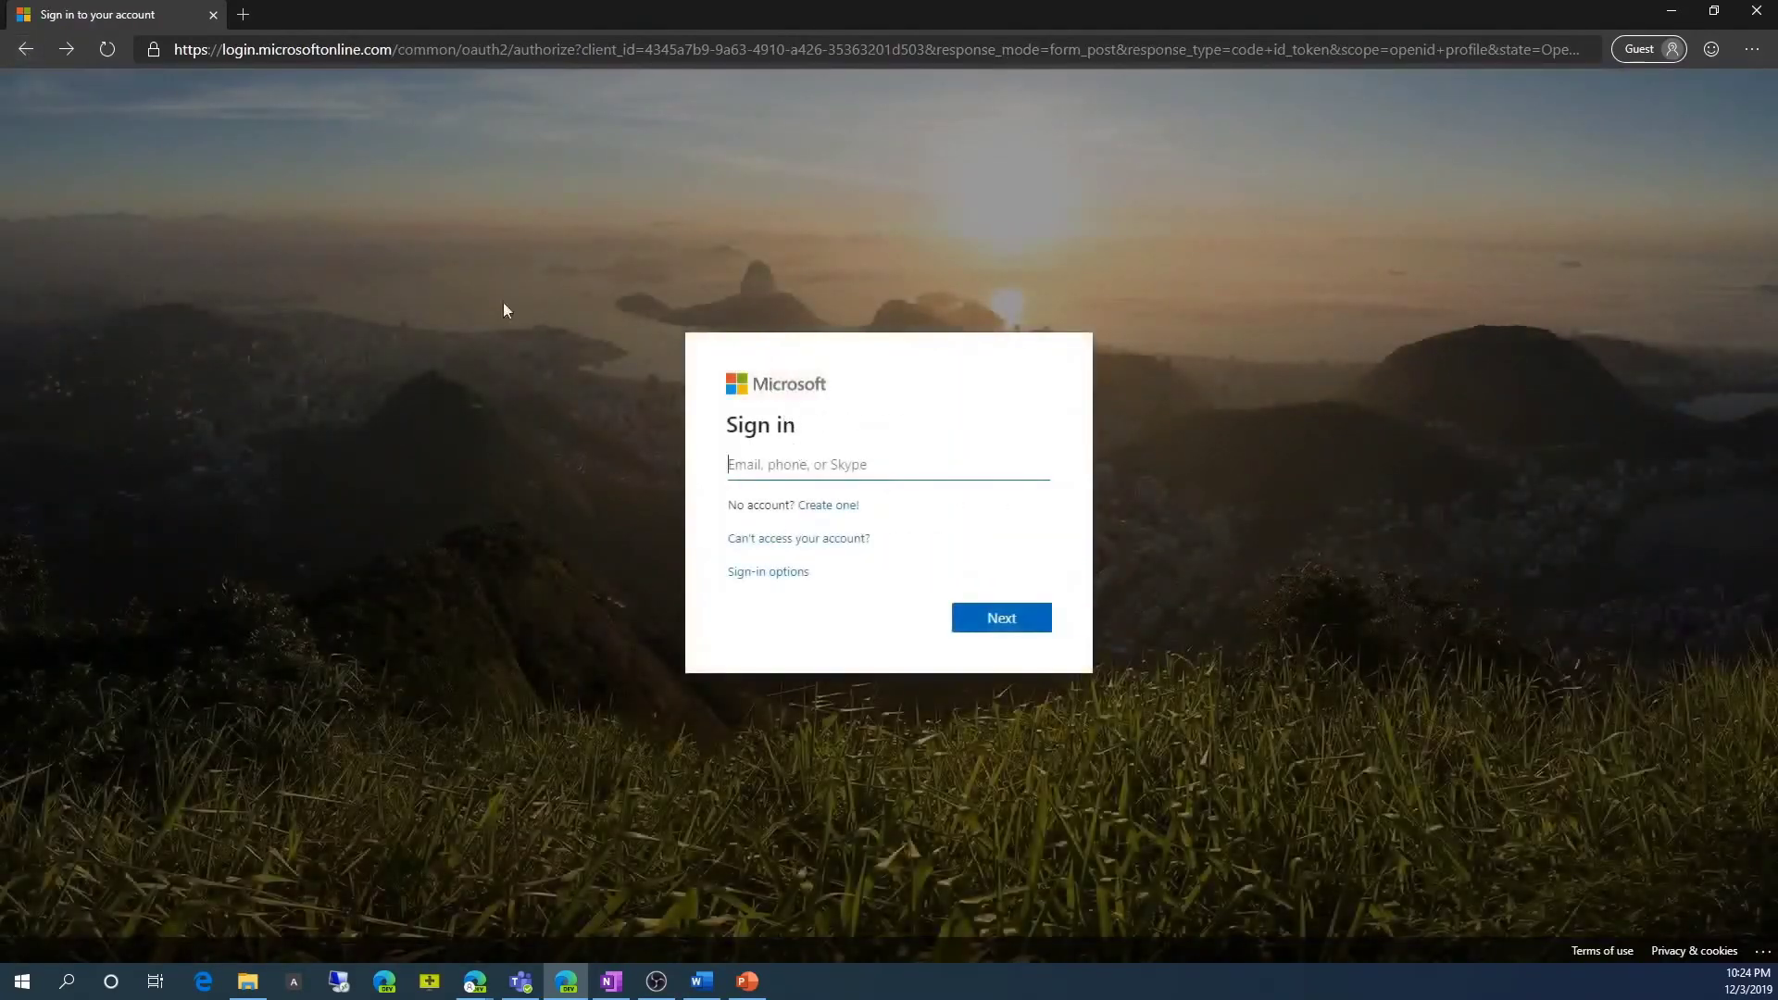
left_click(326, 52)
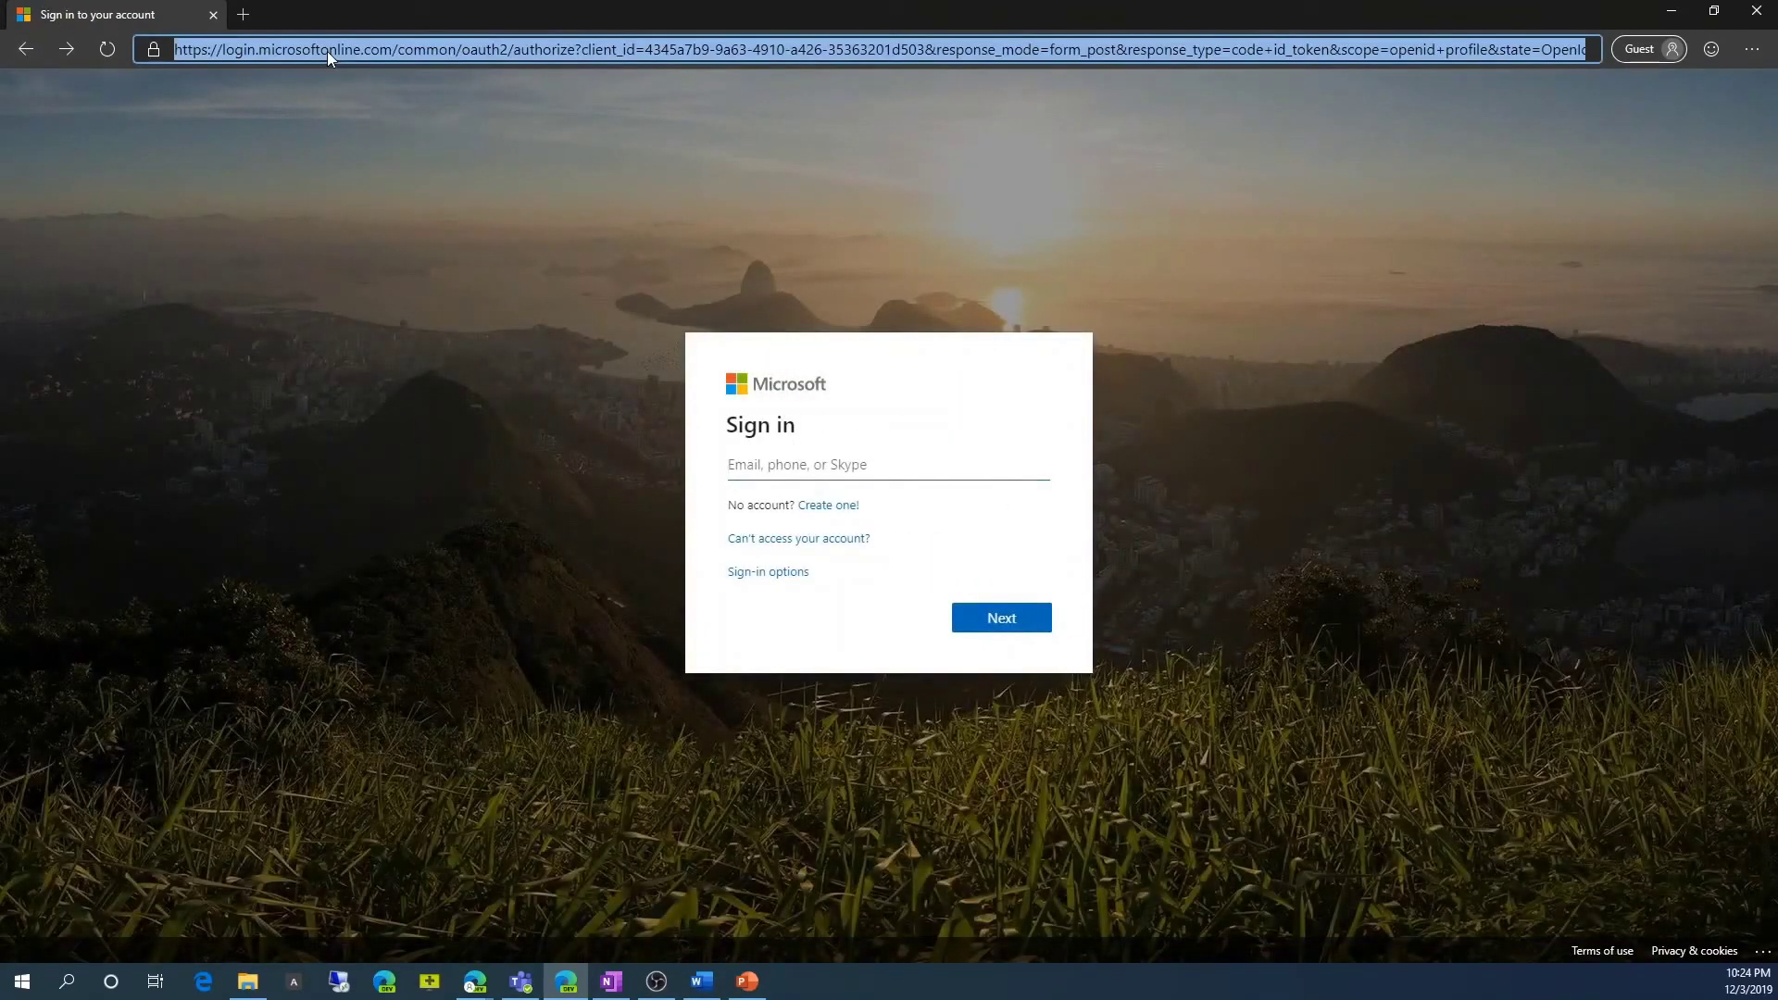
type("office")
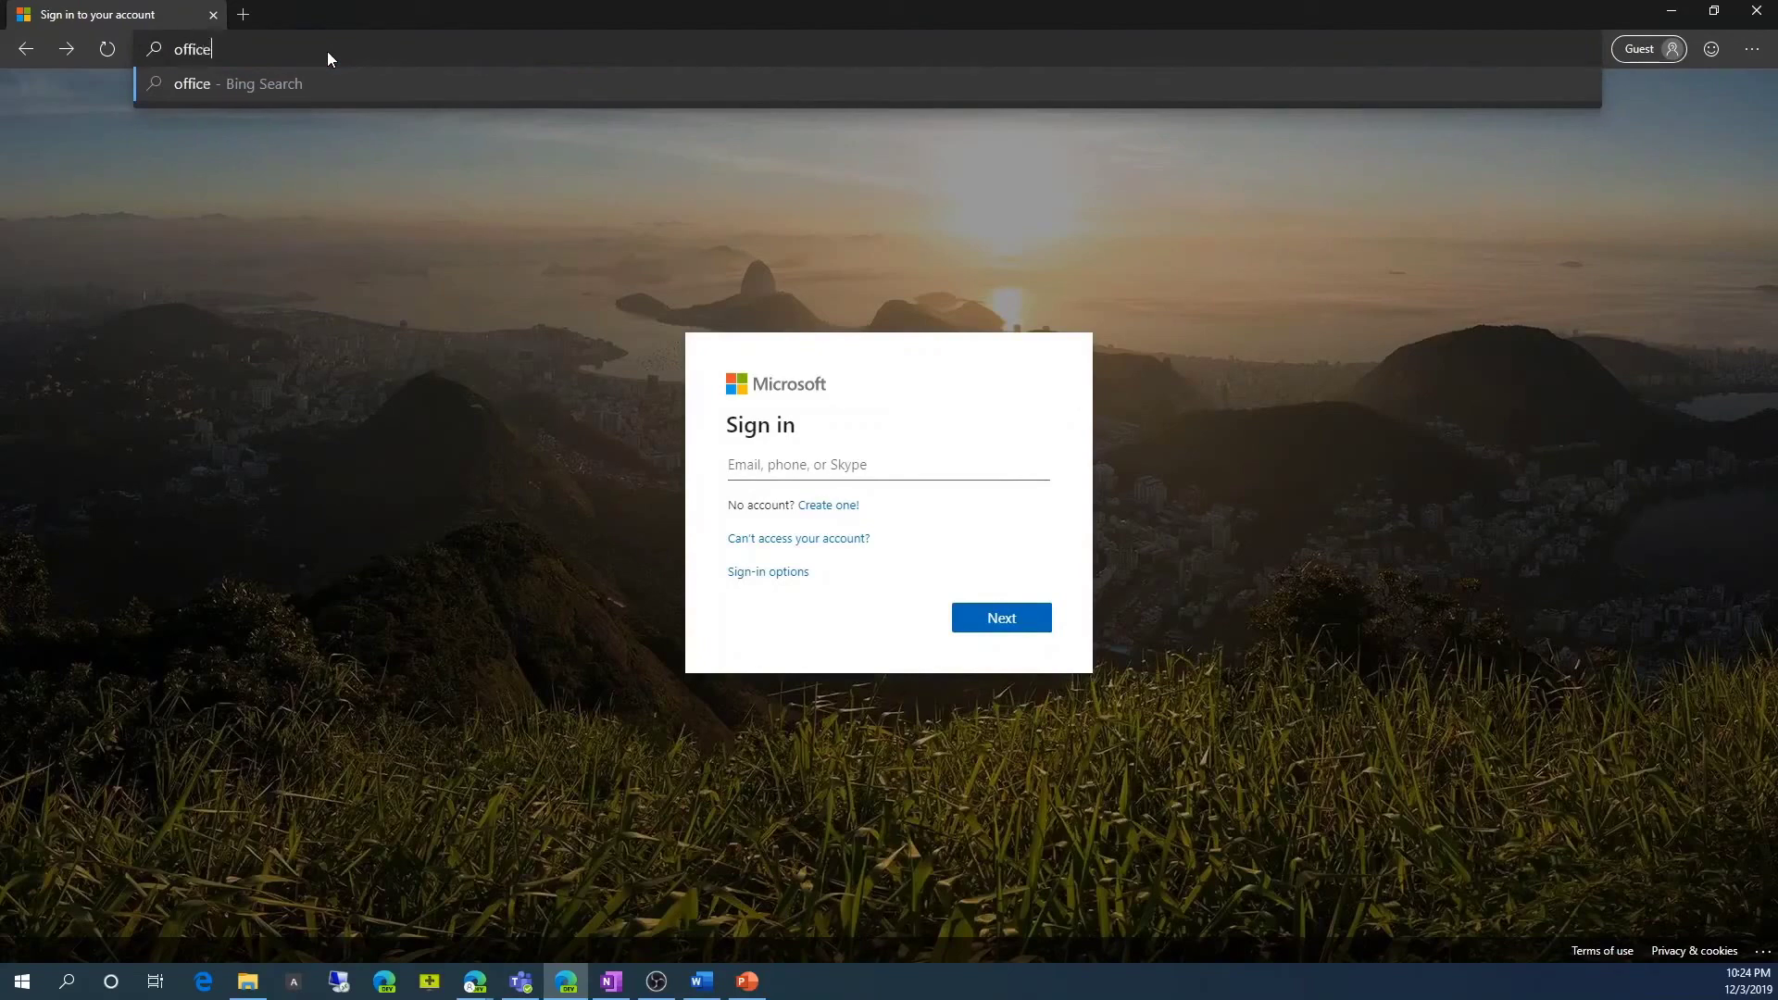
type(".com")
key("Return")
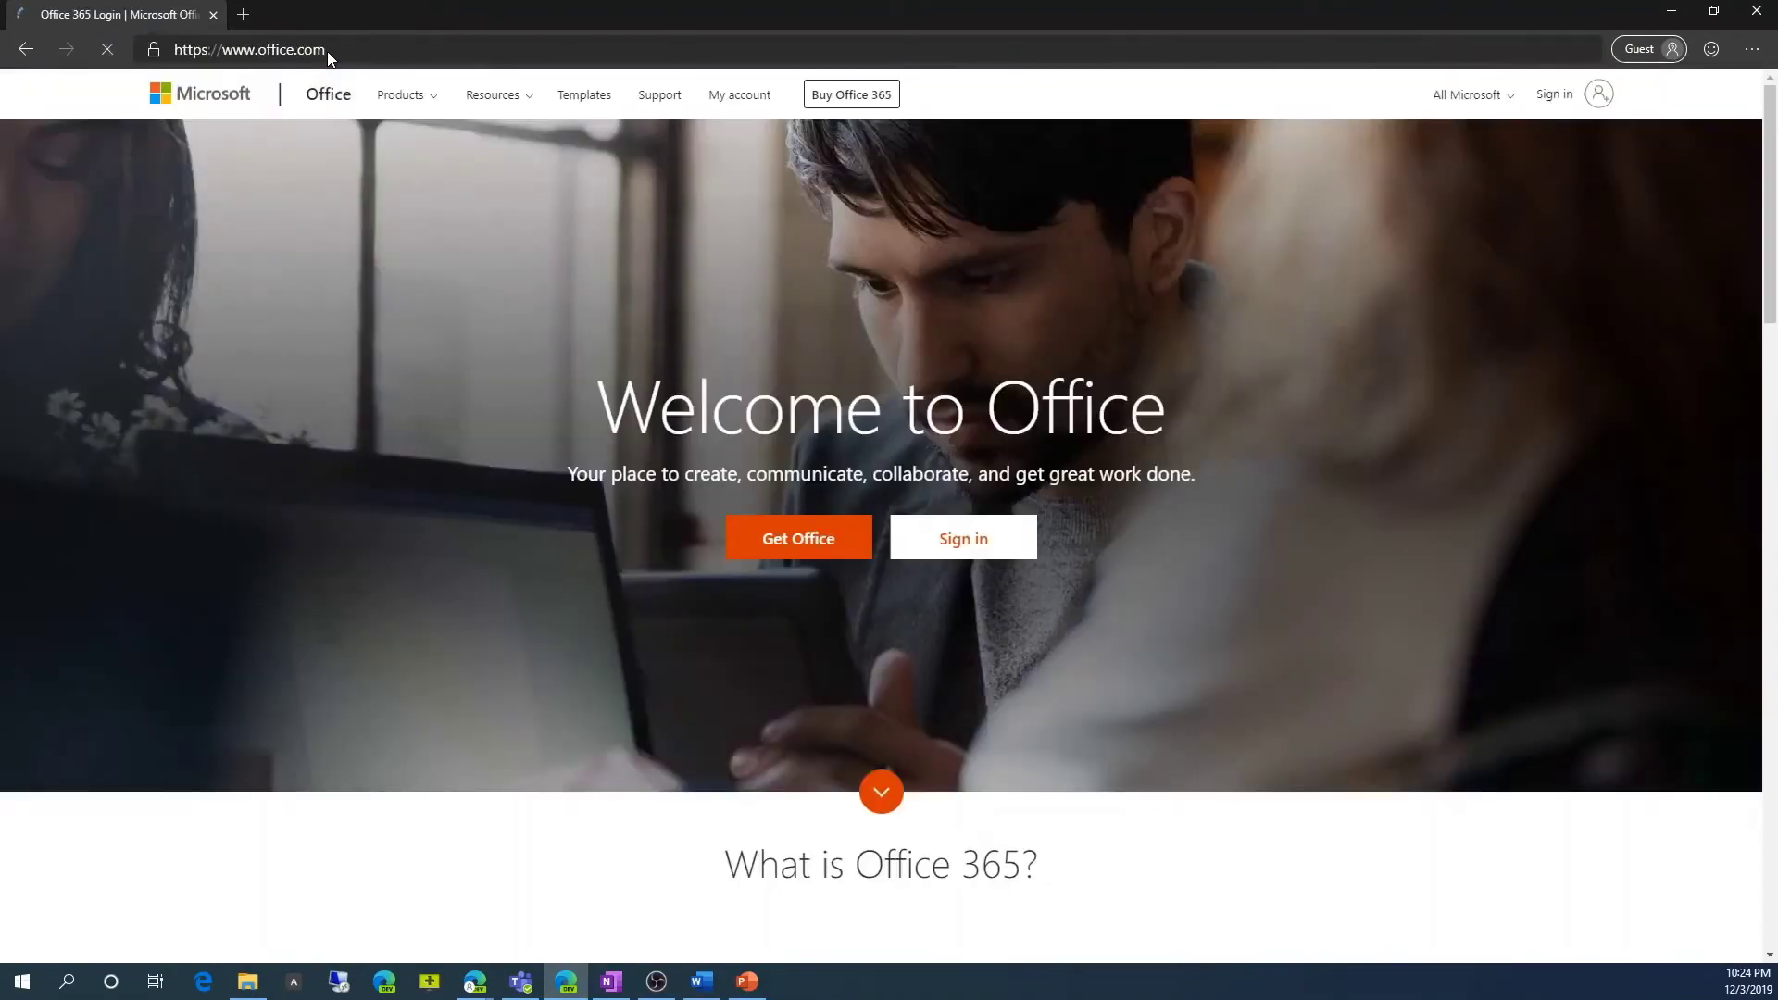
Sign in with the demo account's e-mail address and password.
left_click(955, 551)
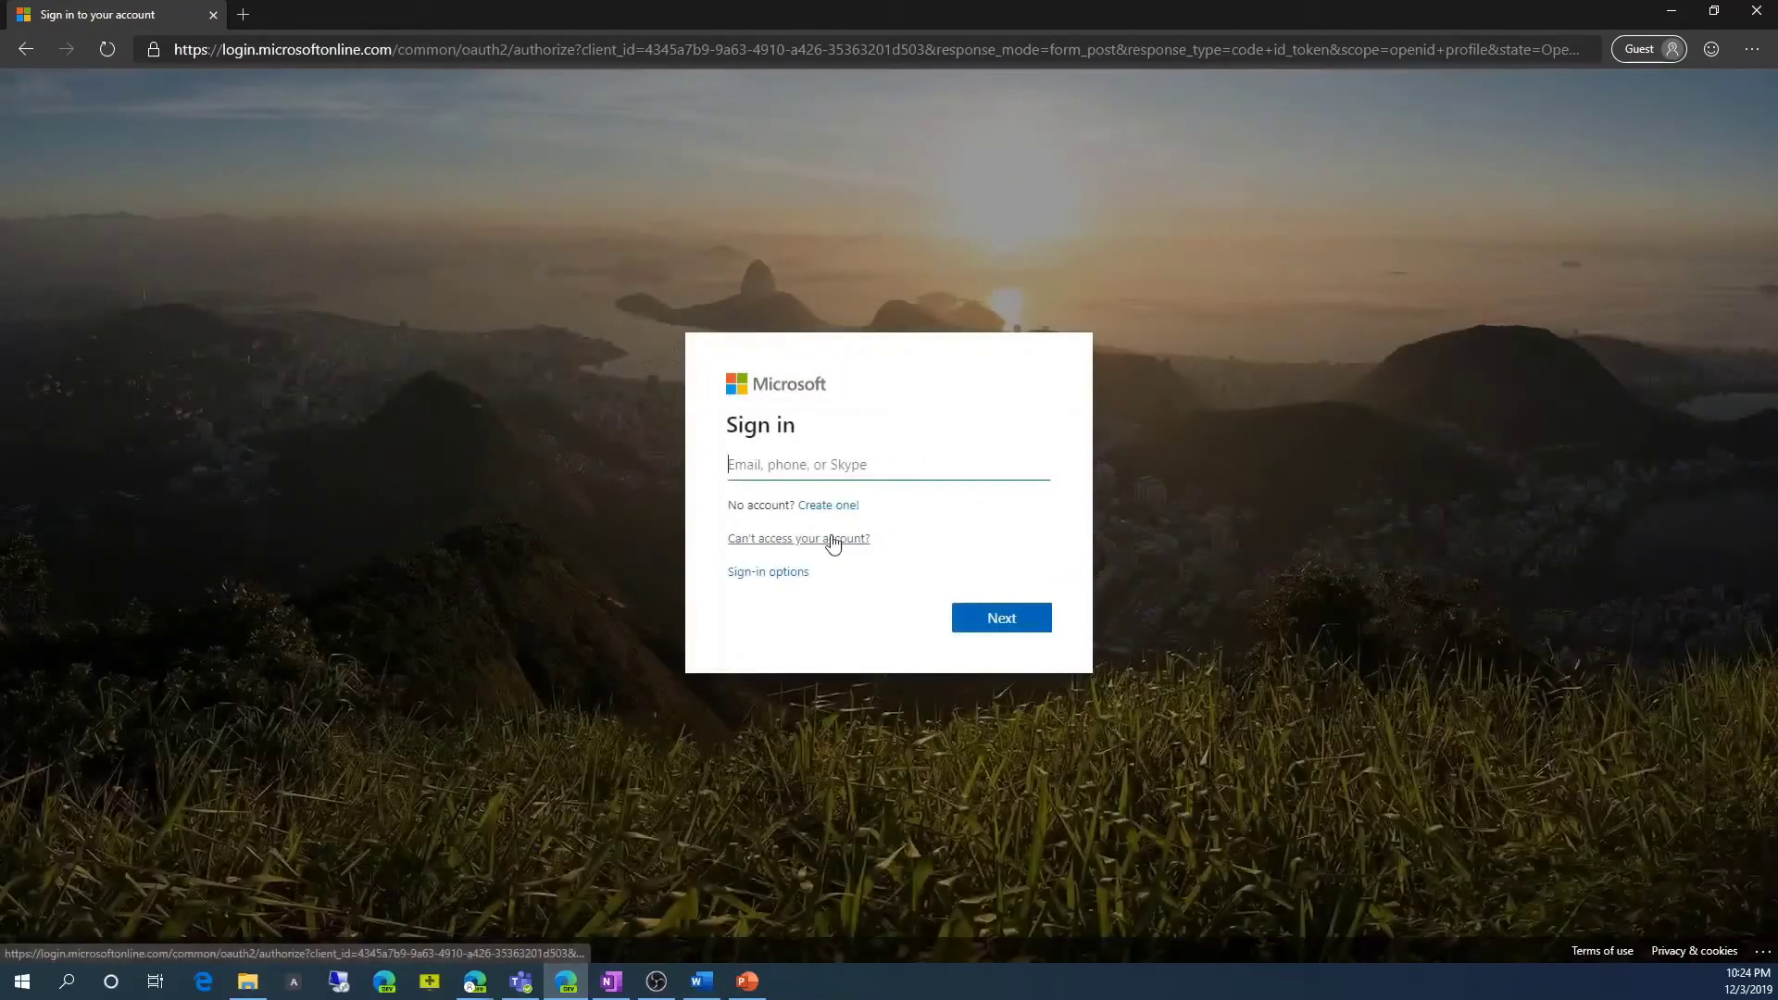
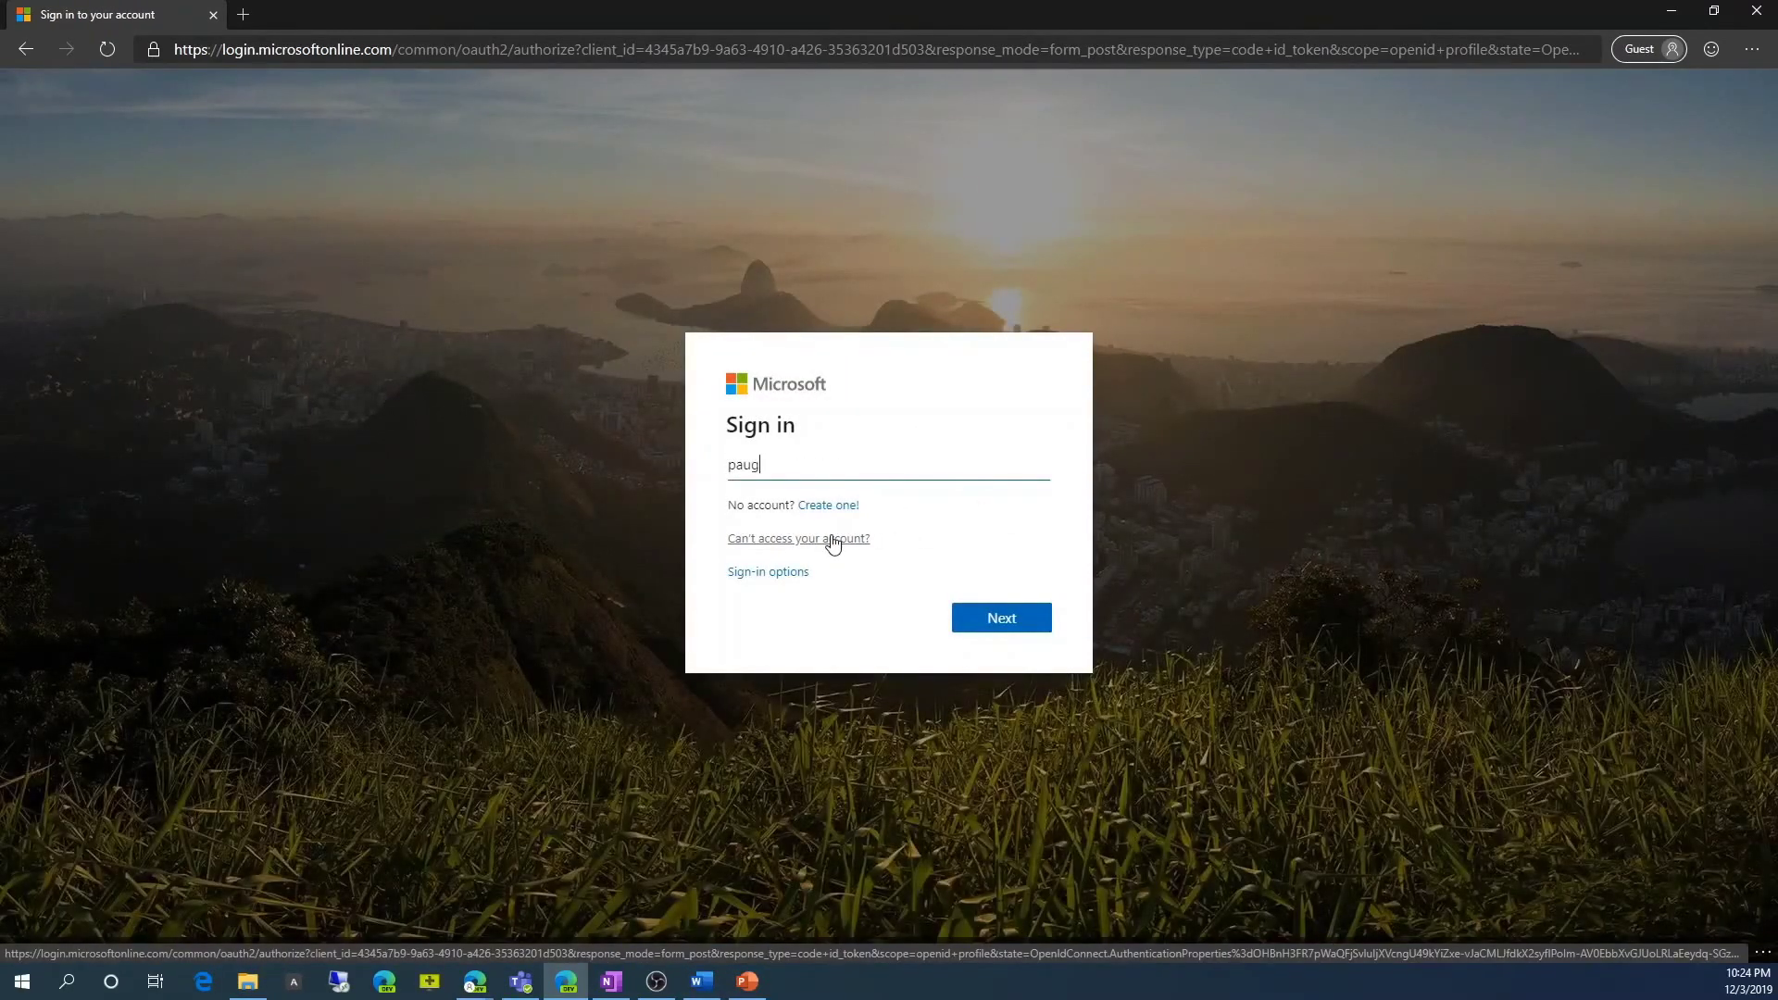
left_click(993, 616)
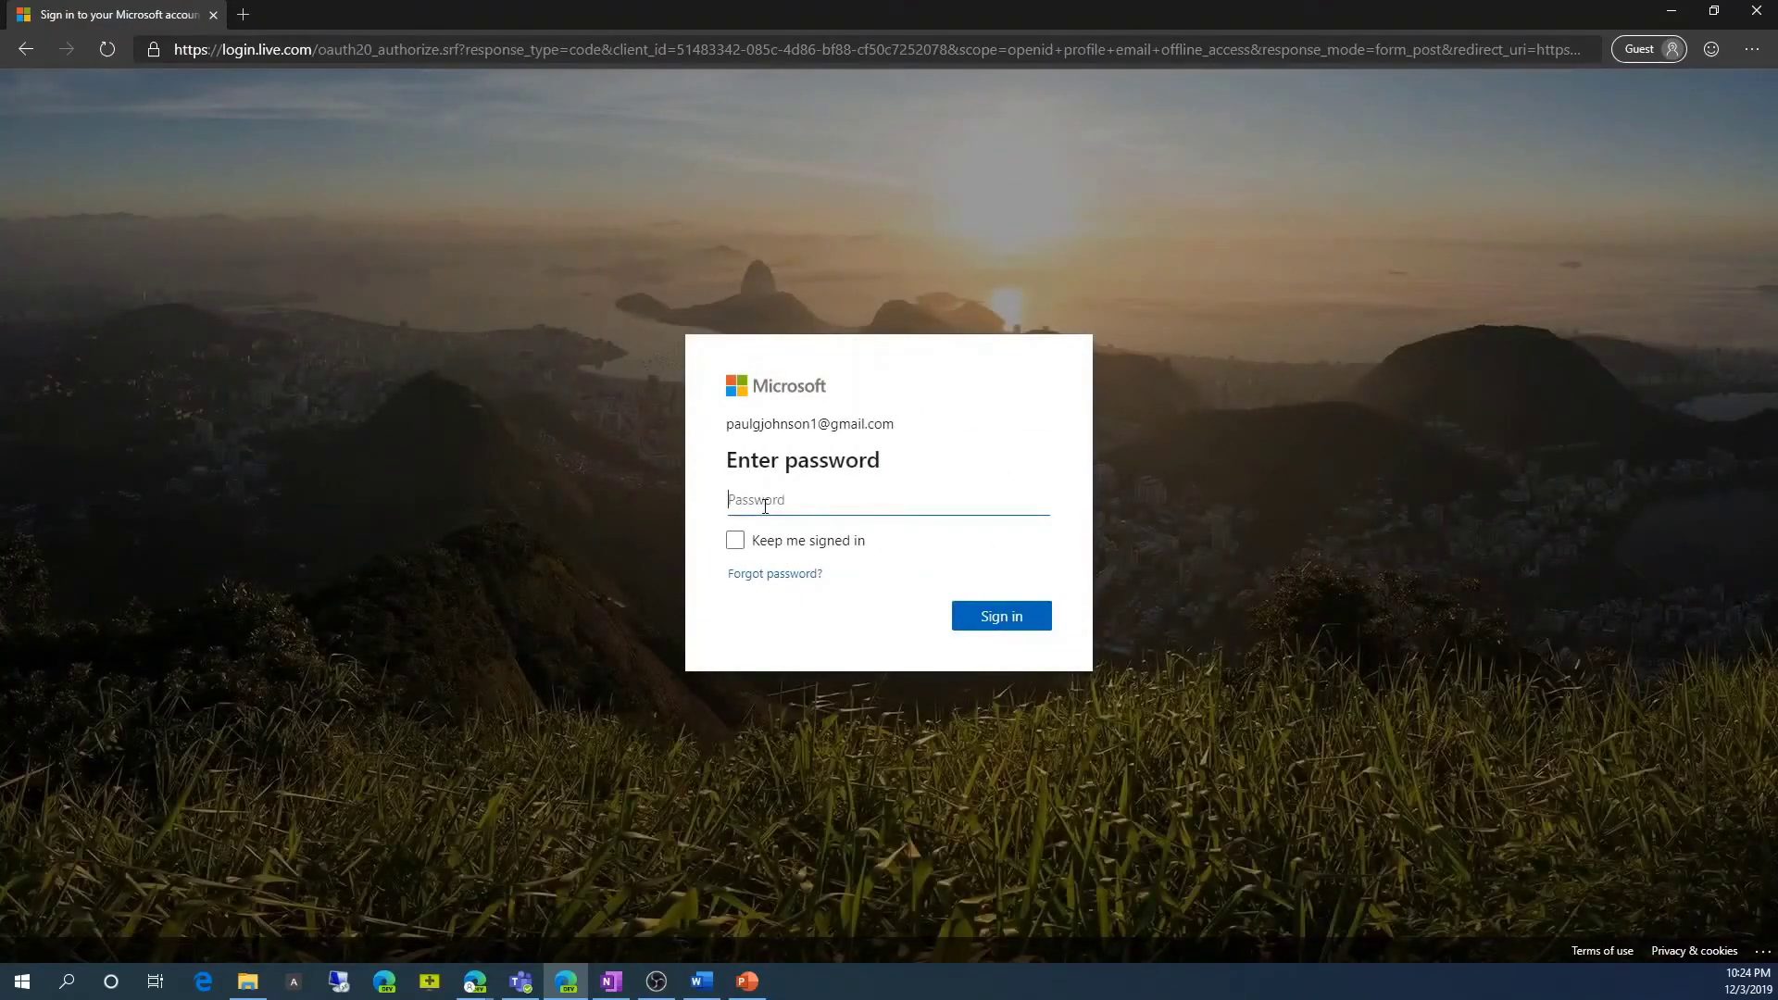
type("••••••••••")
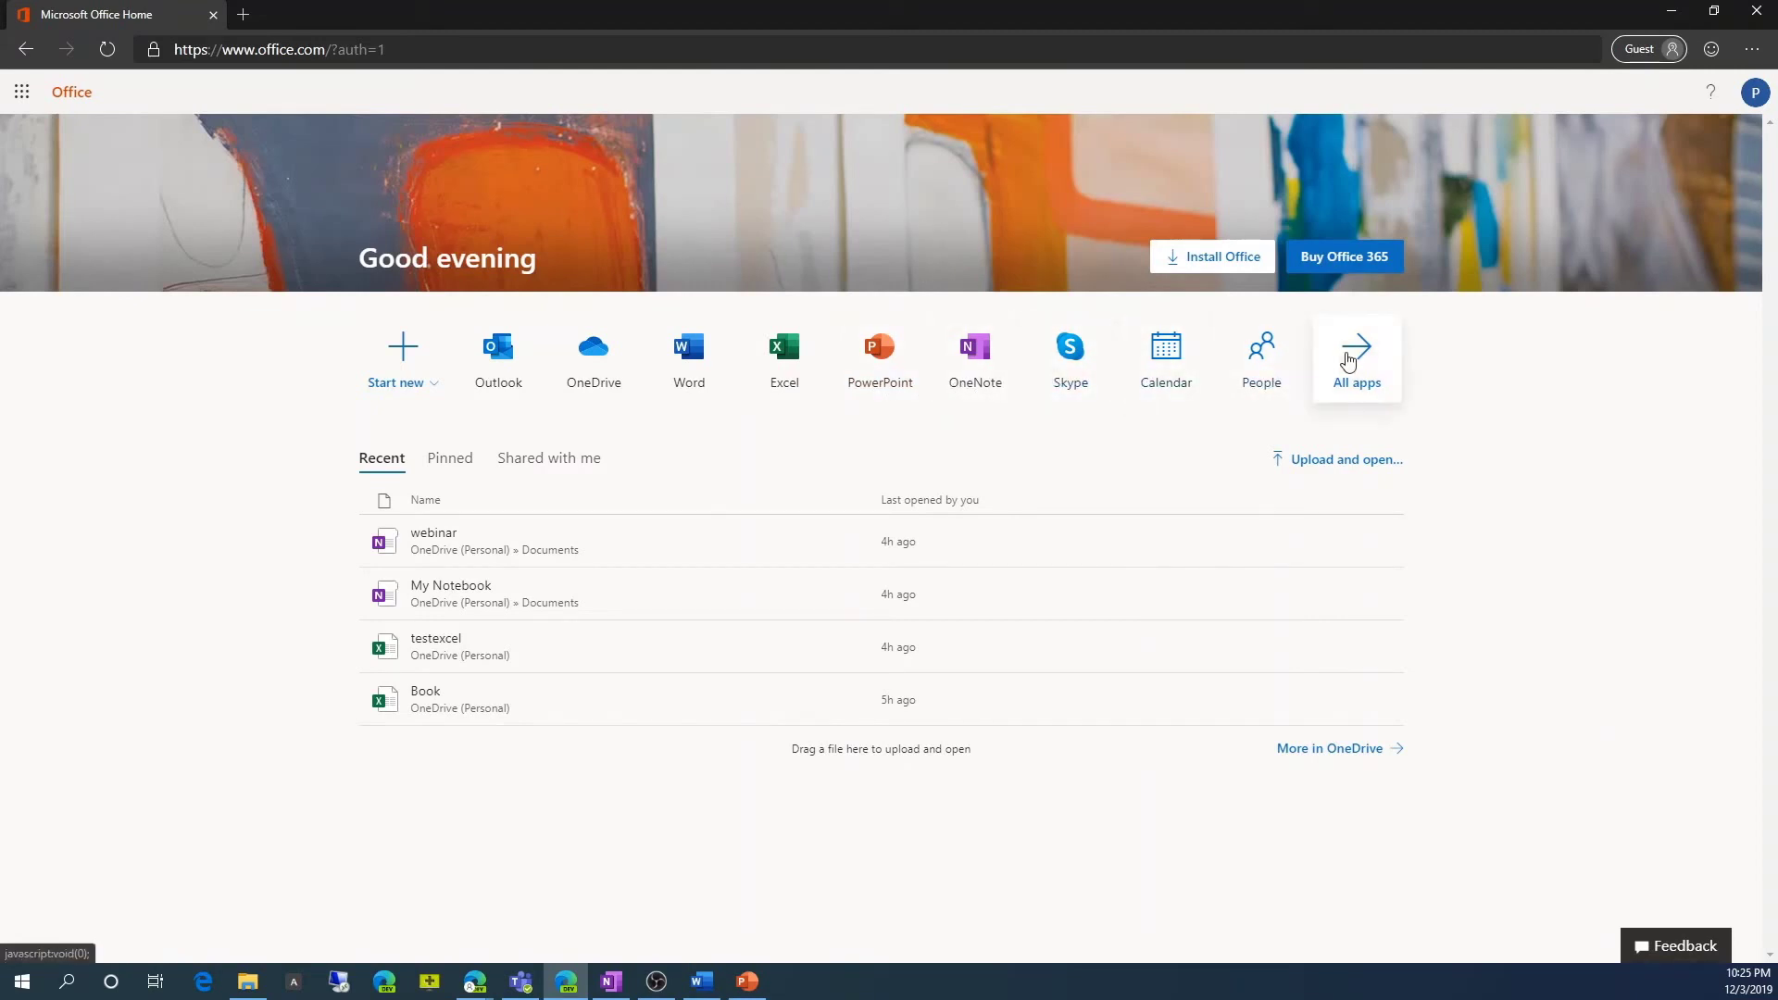
Scroll through the All apps tiles, return to the home page, and show the app launcher.
left_click(1348, 360)
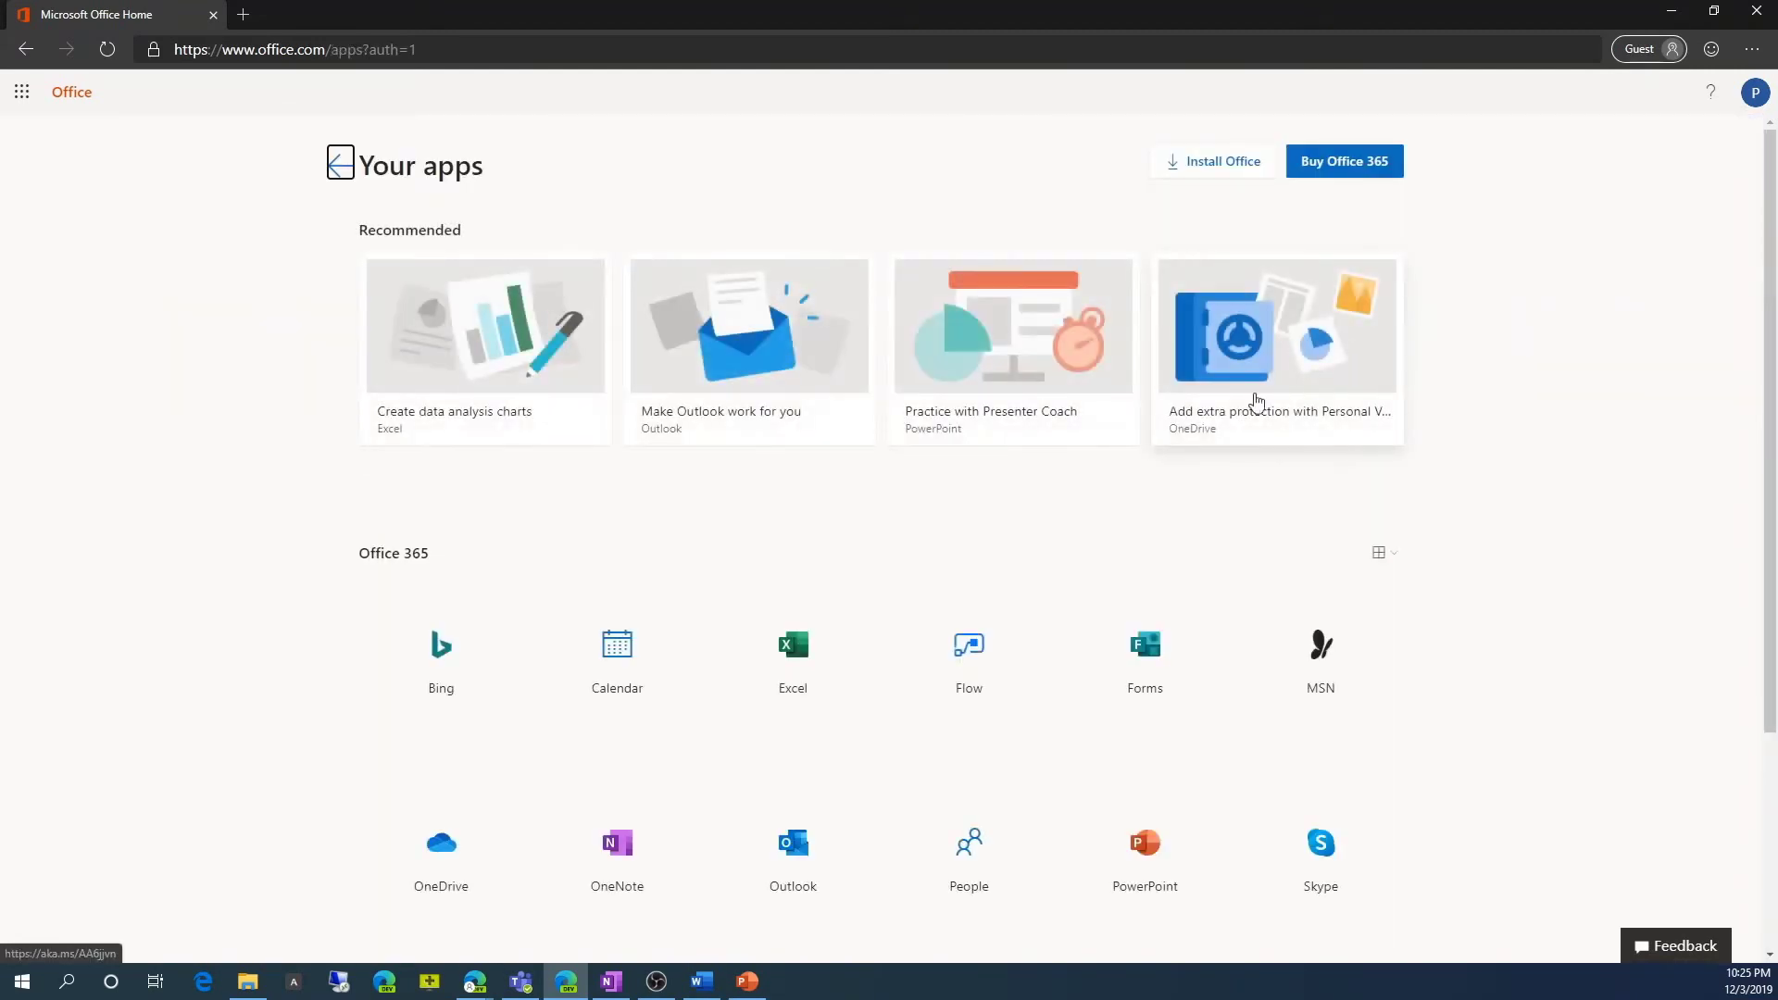
scroll(777, 648, "down", 3)
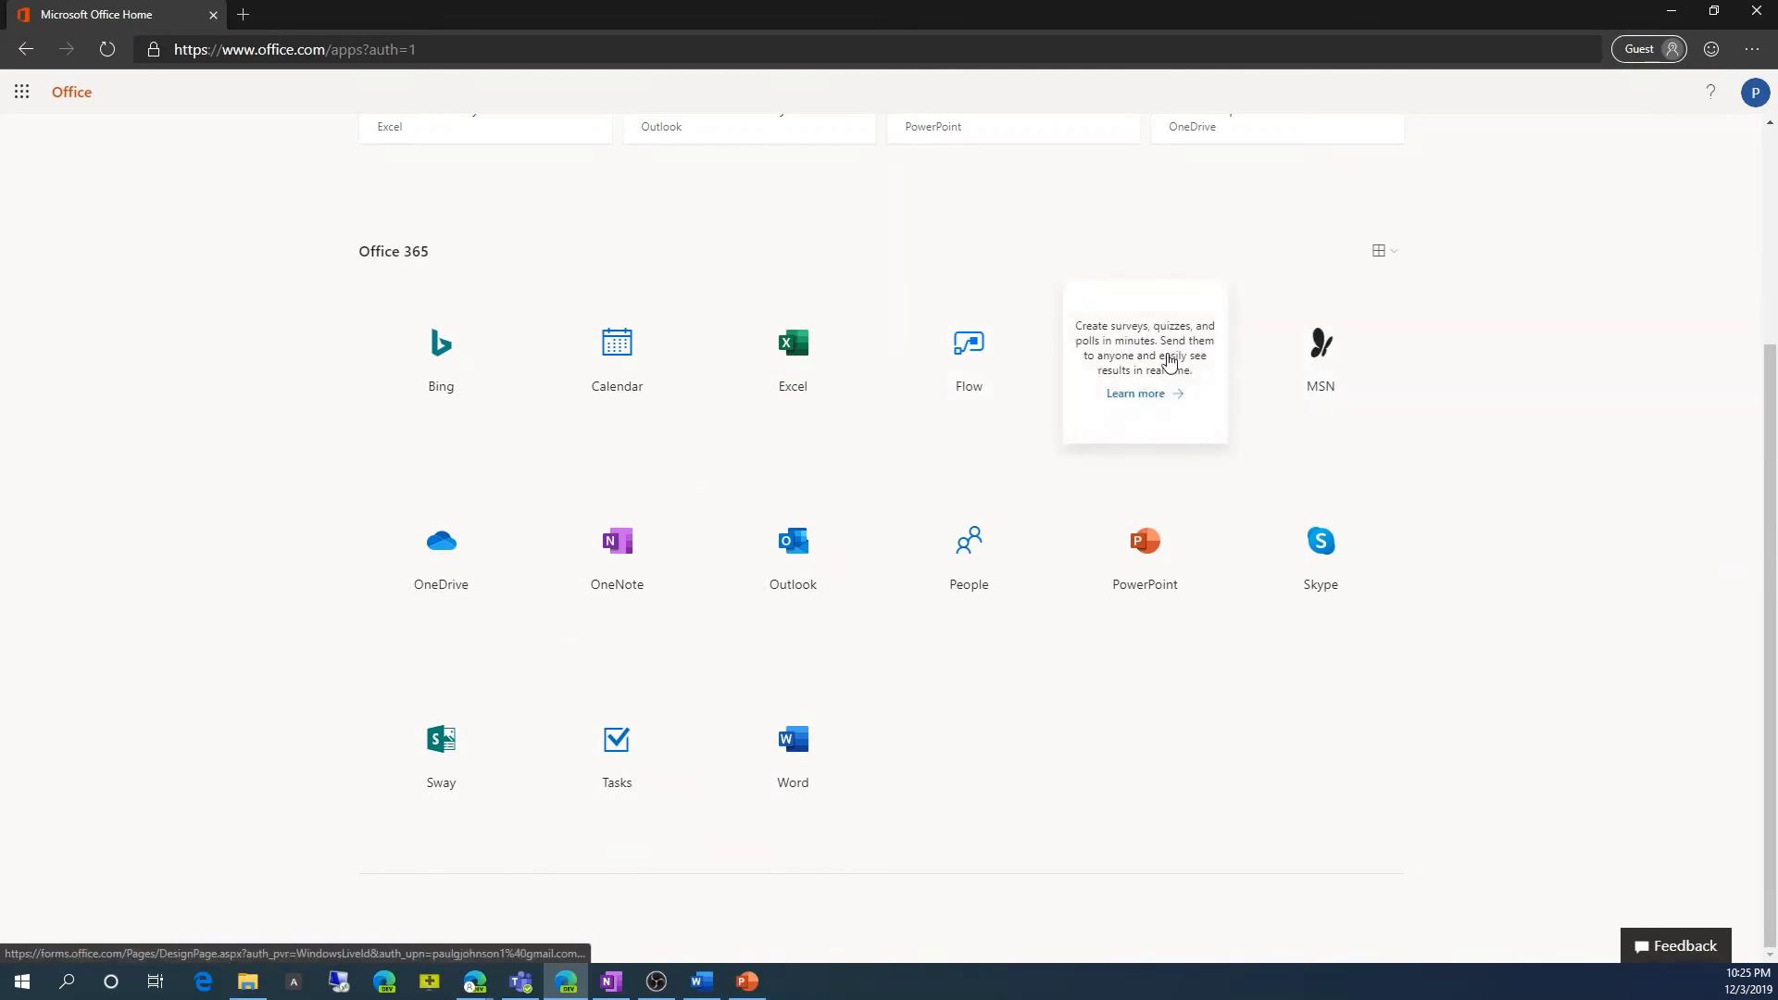
scroll(349, 358, "up", 3)
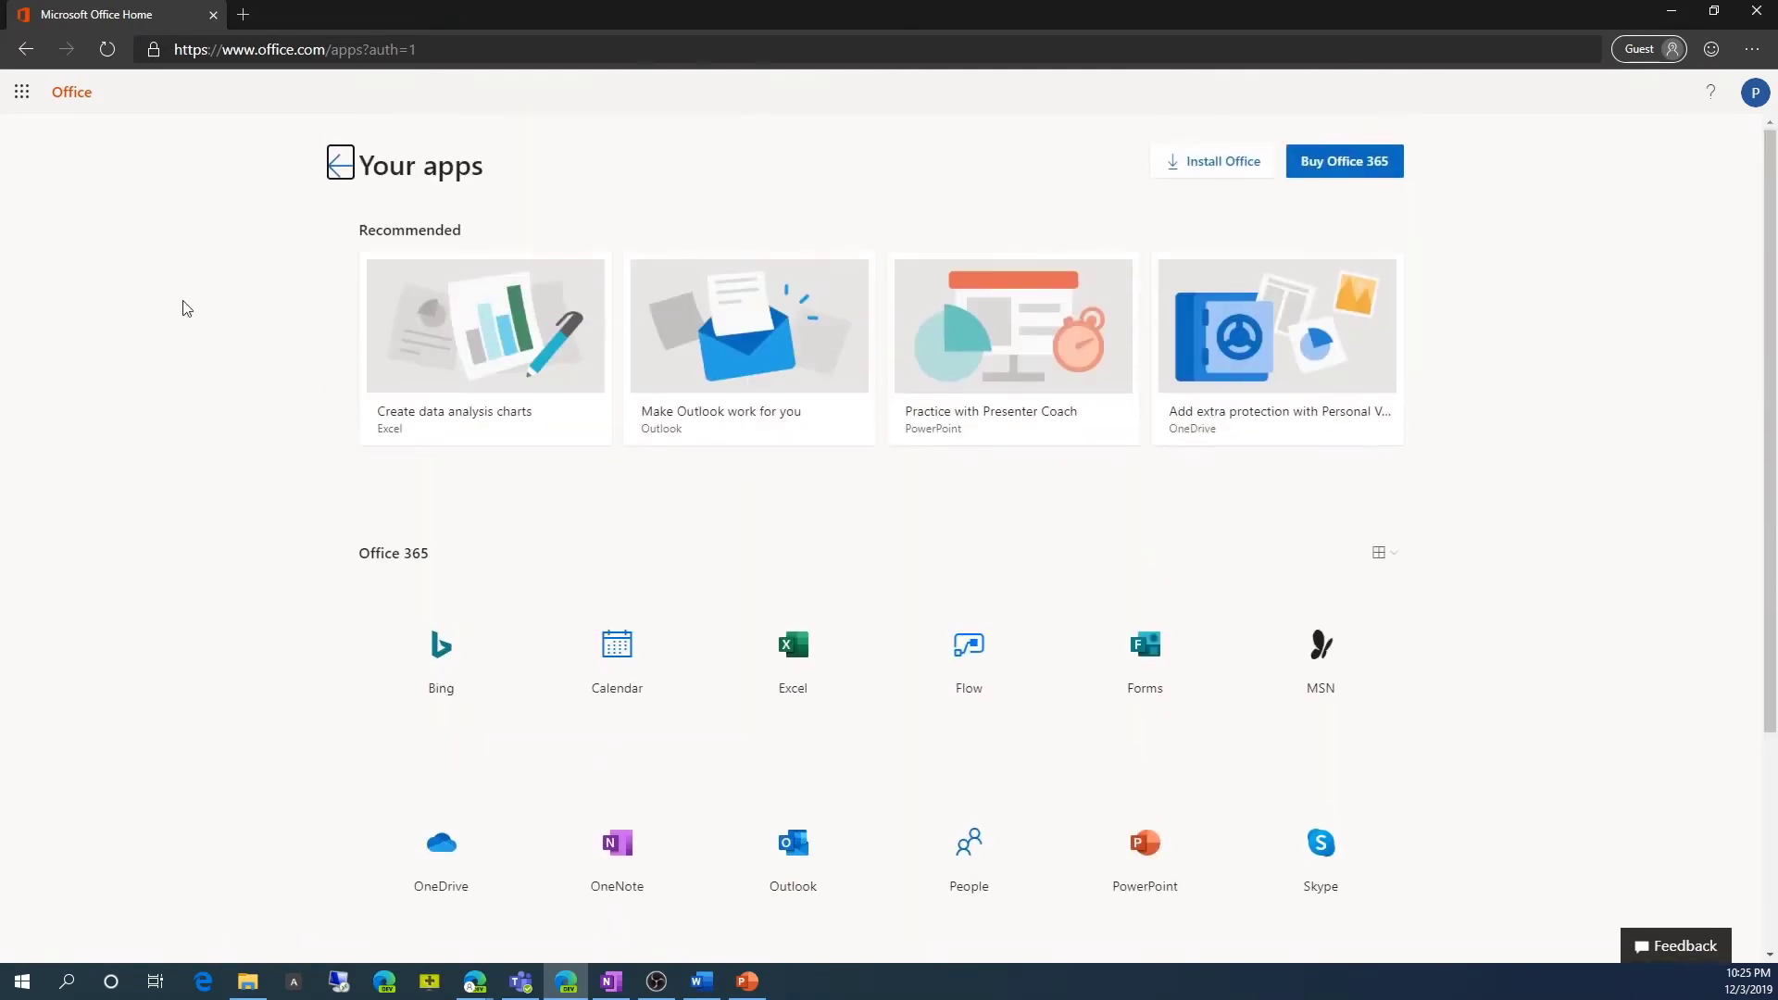
left_click(340, 163)
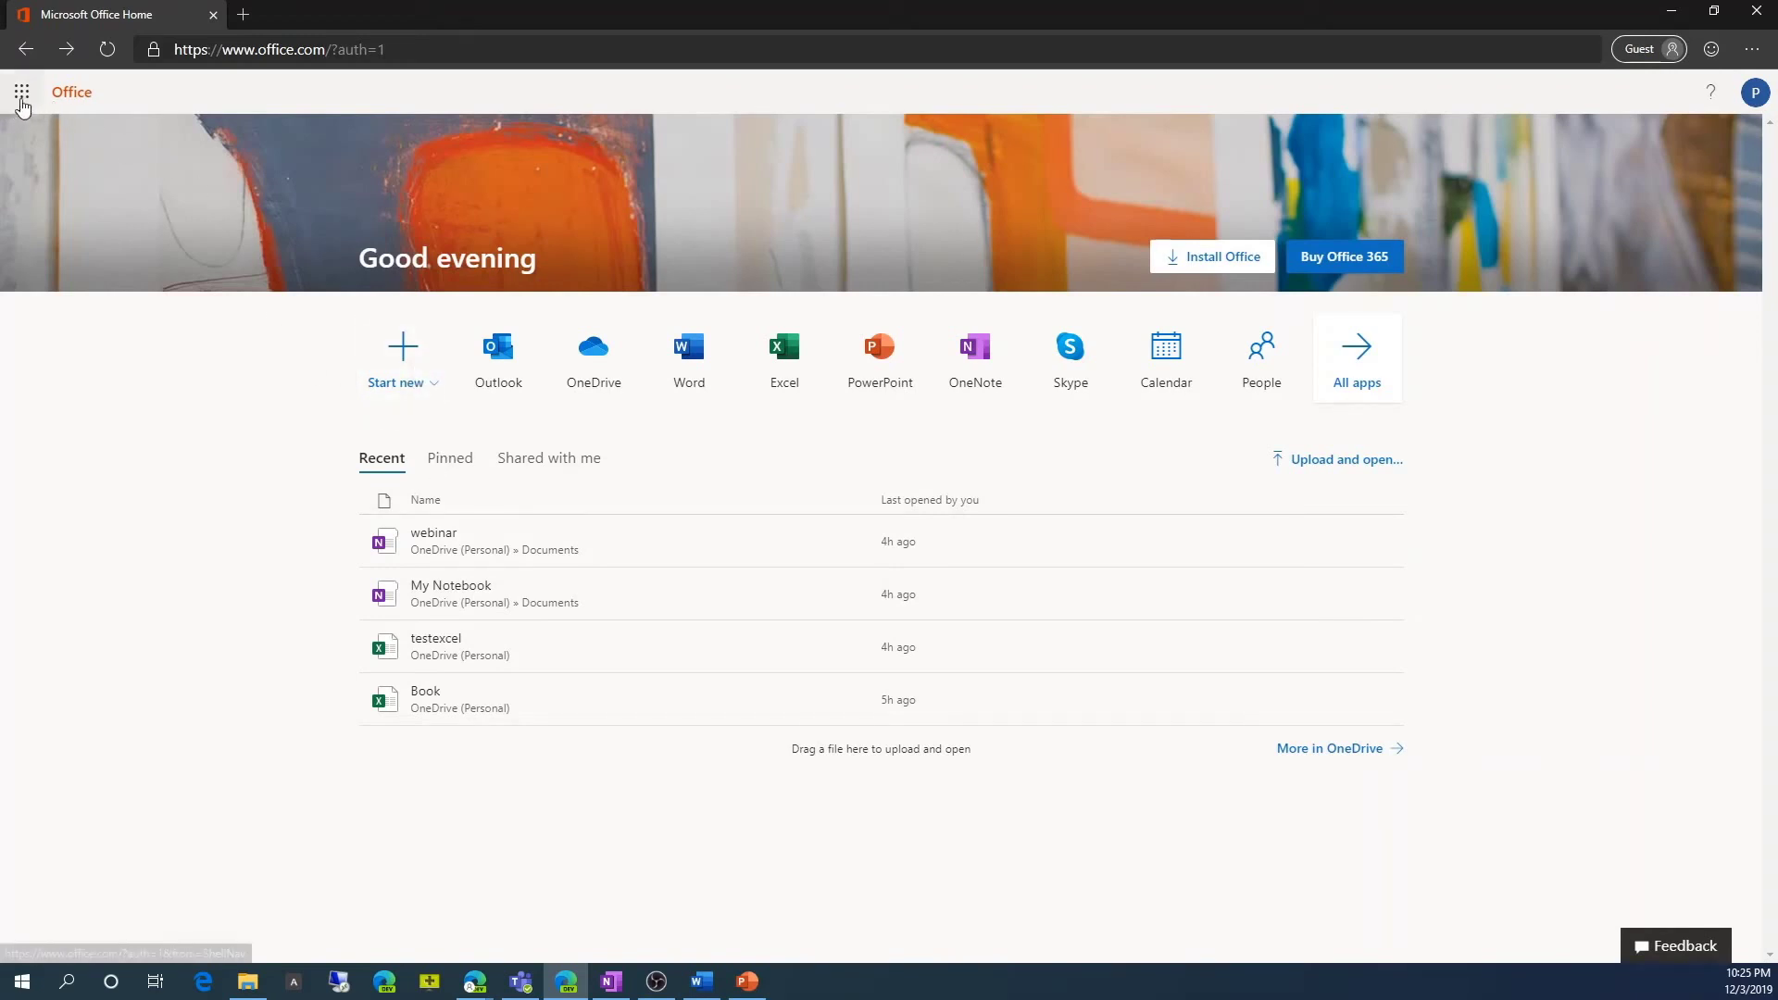
left_click(22, 93)
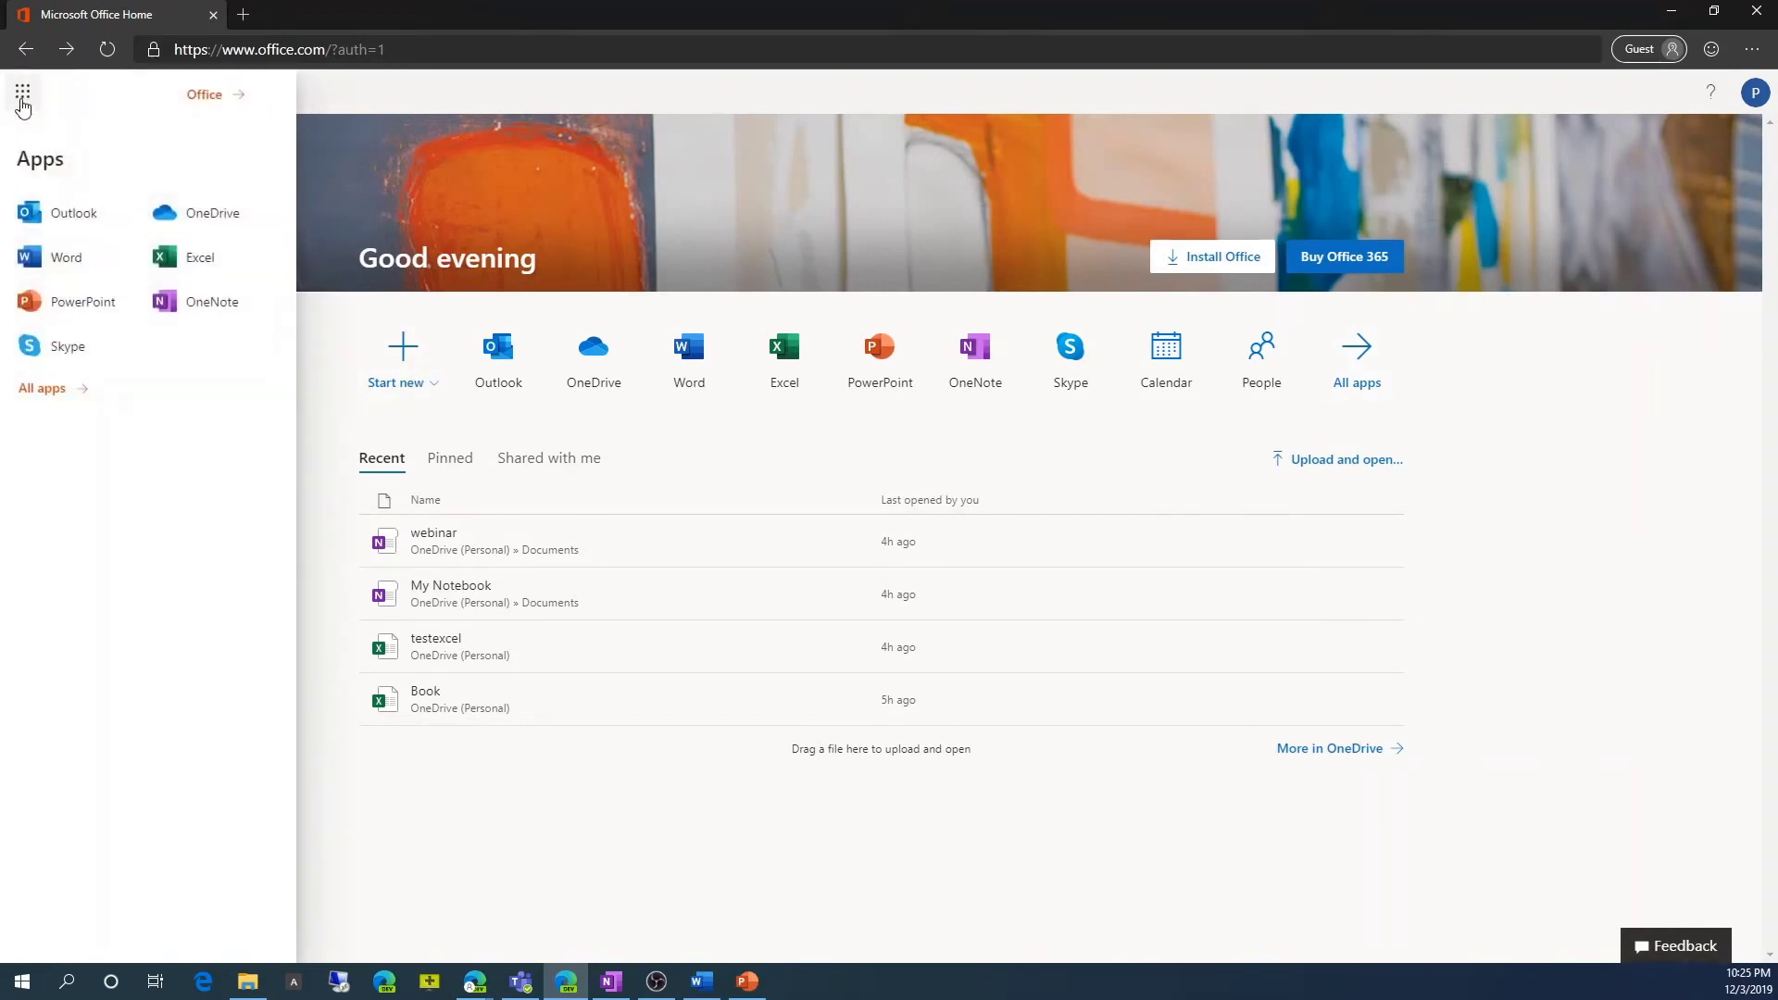
Create blank workbook Book 1 and browse its Insert, Data, Review and View tabs before returning to Home.
left_click(194, 264)
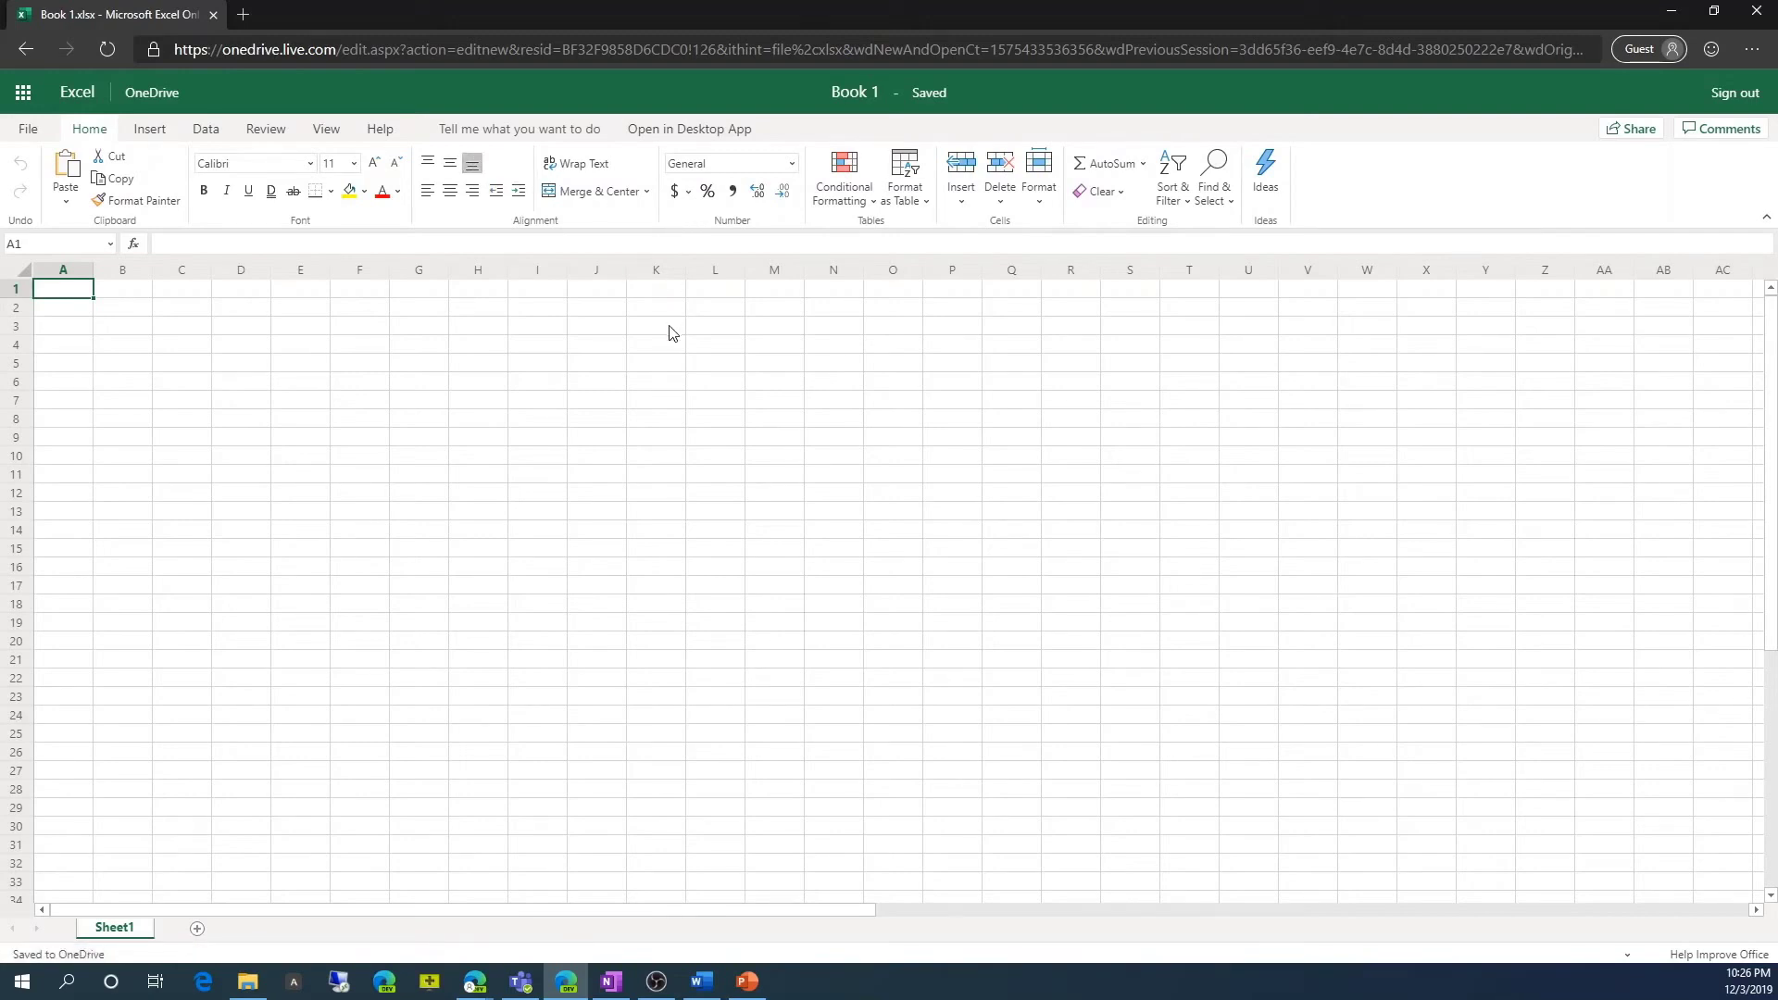
left_click(151, 133)
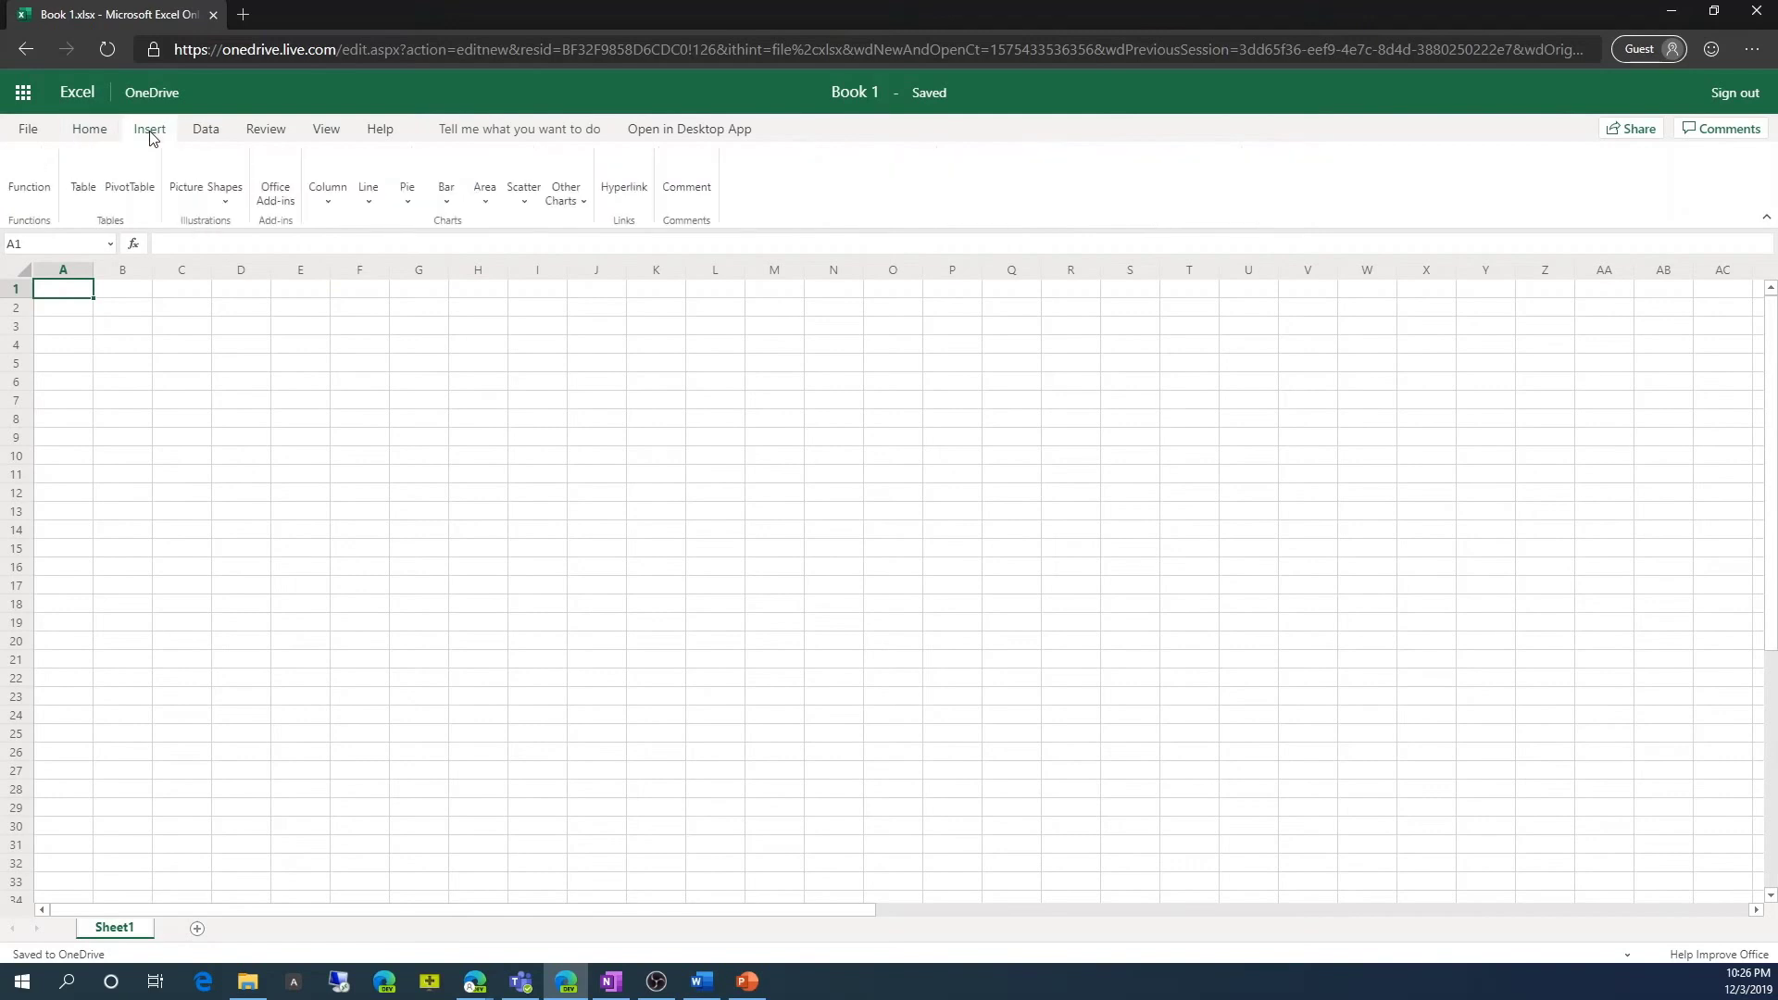
left_click(207, 135)
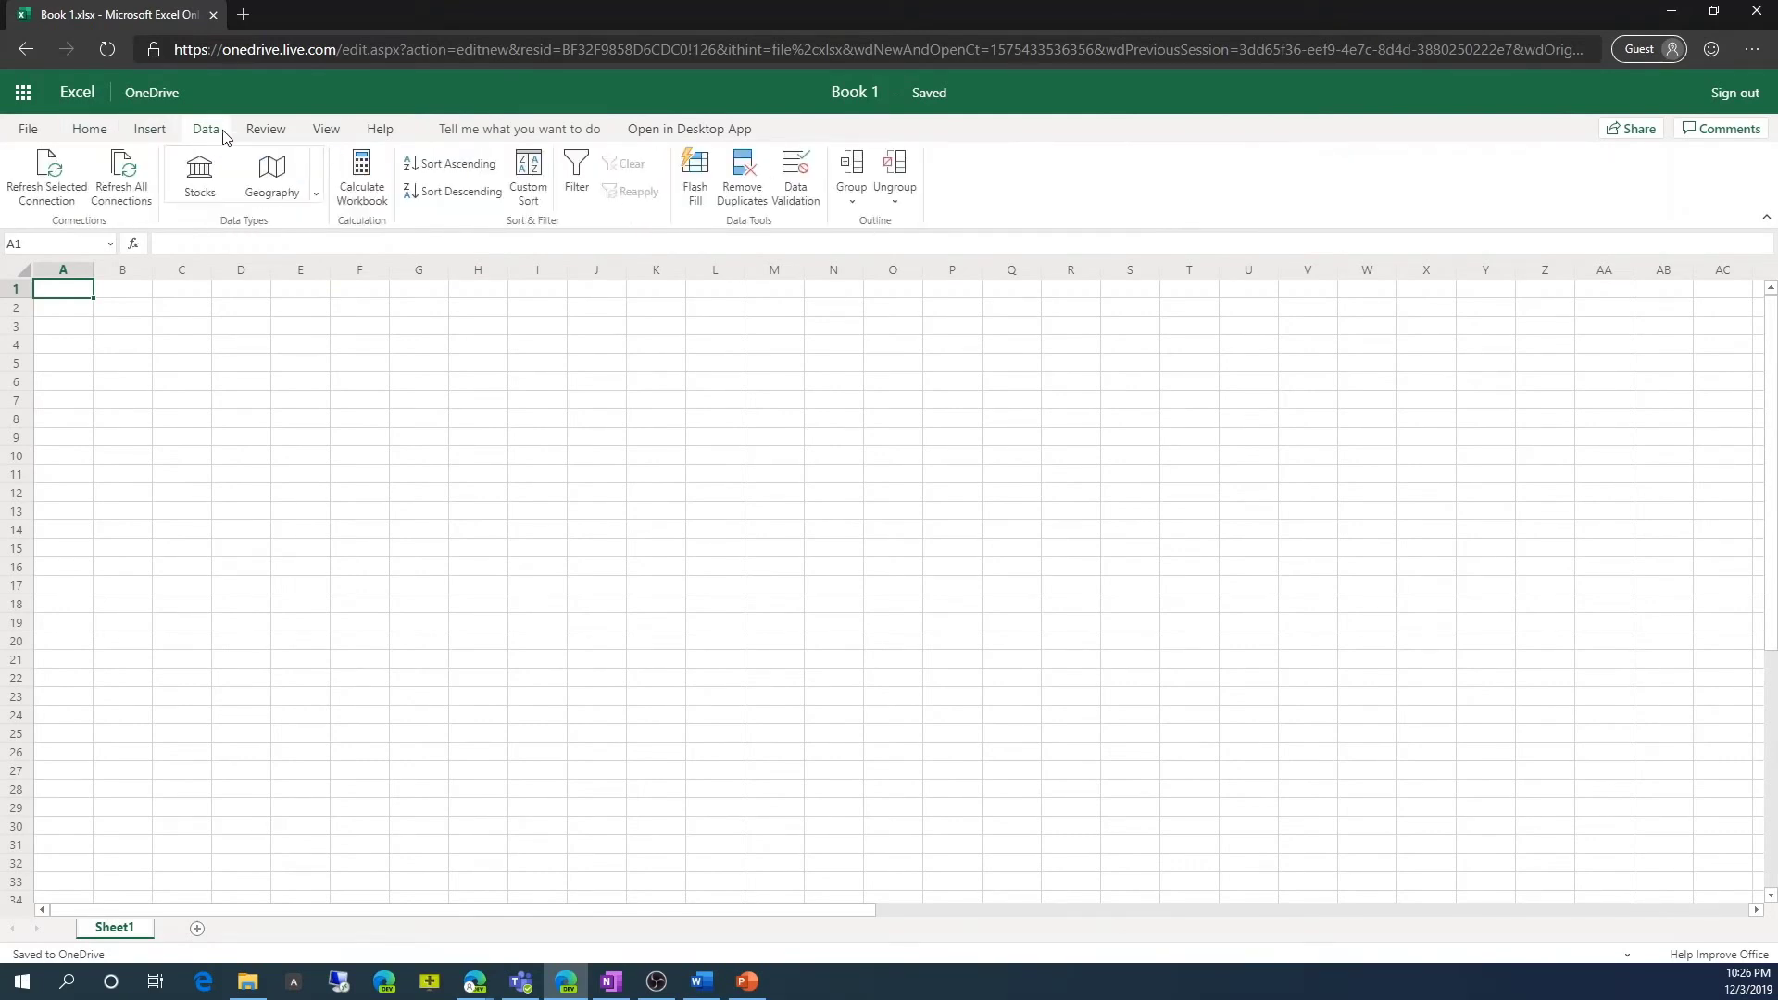
left_click(256, 134)
left_click(320, 134)
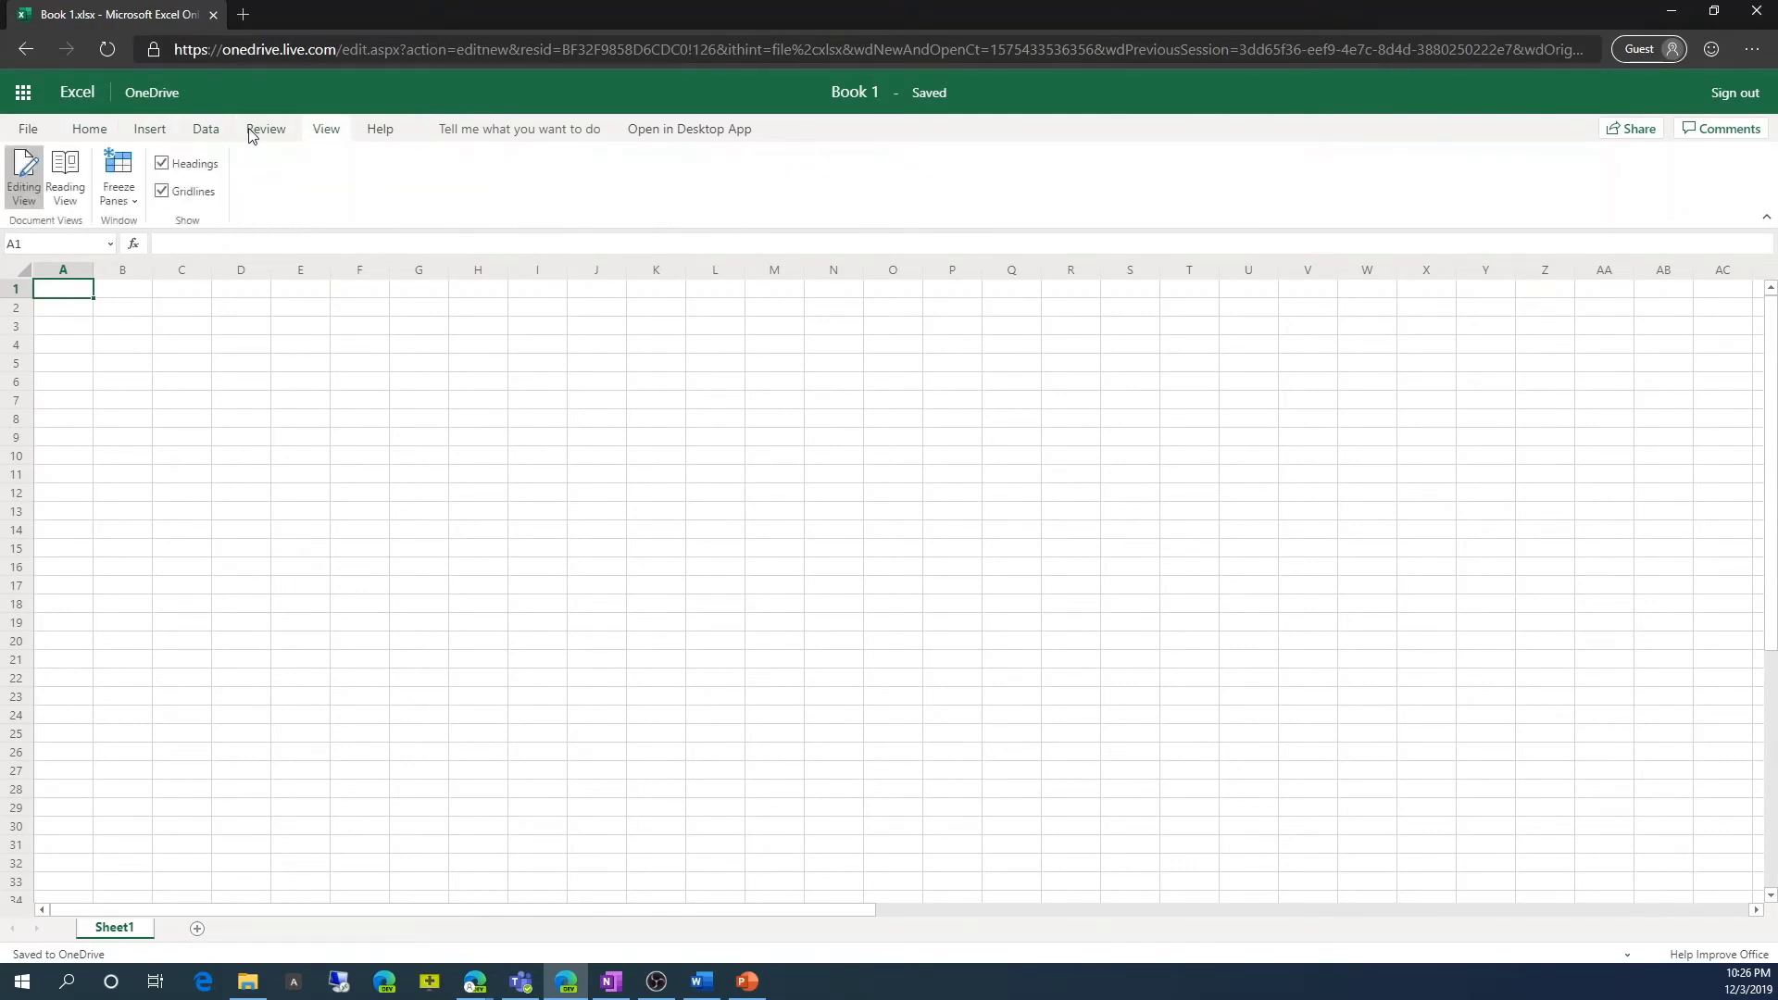
left_click(98, 129)
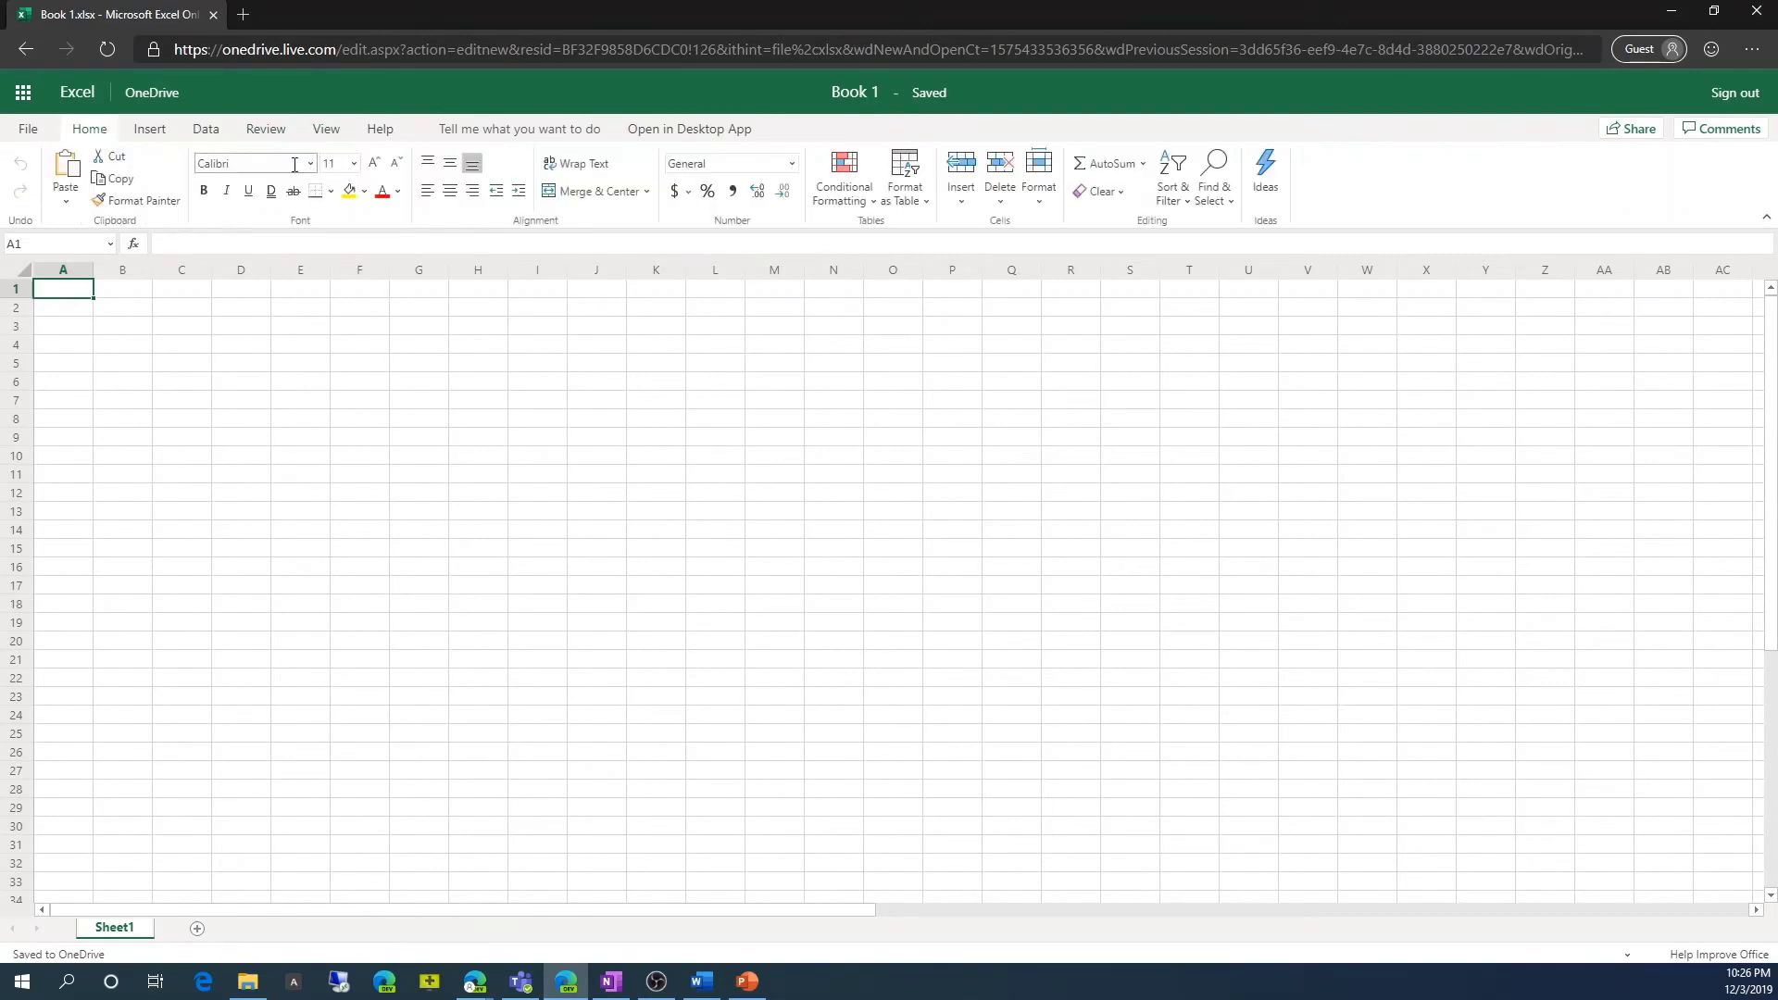
Browse Insert Function with the category set to All, then cancel without inserting.
left_click(132, 243)
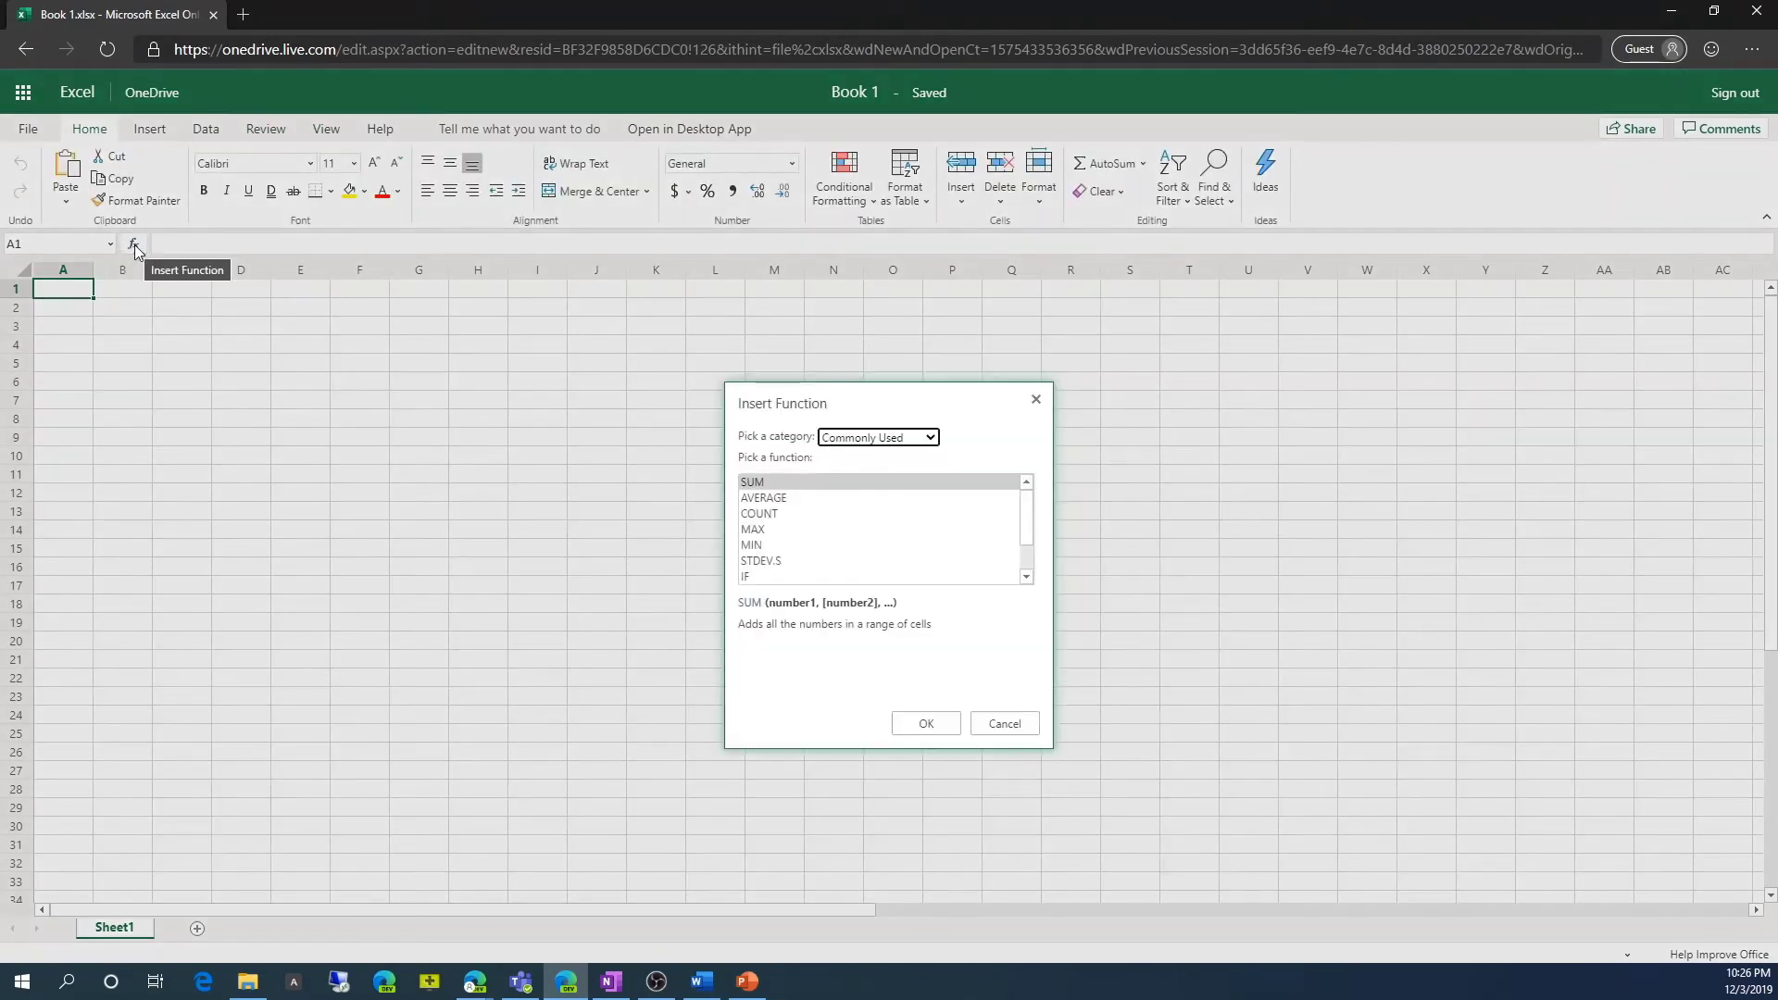
left_click(1030, 553)
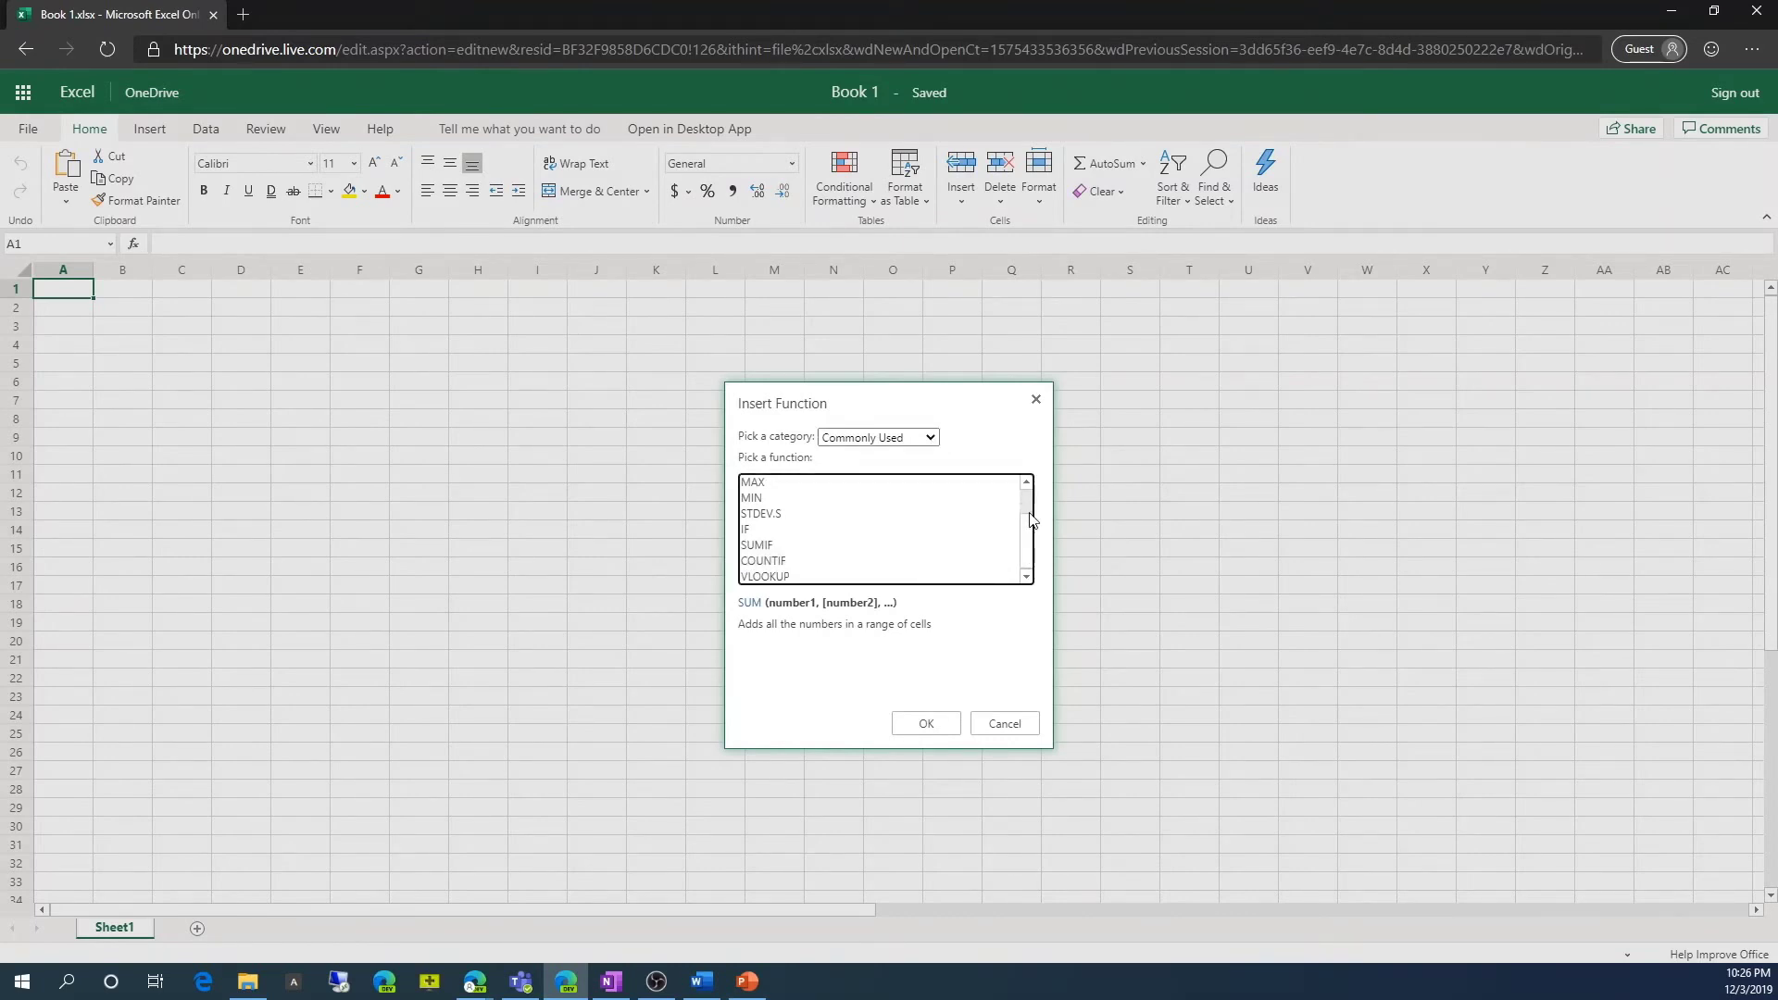
scroll(1030, 520, "up", 1)
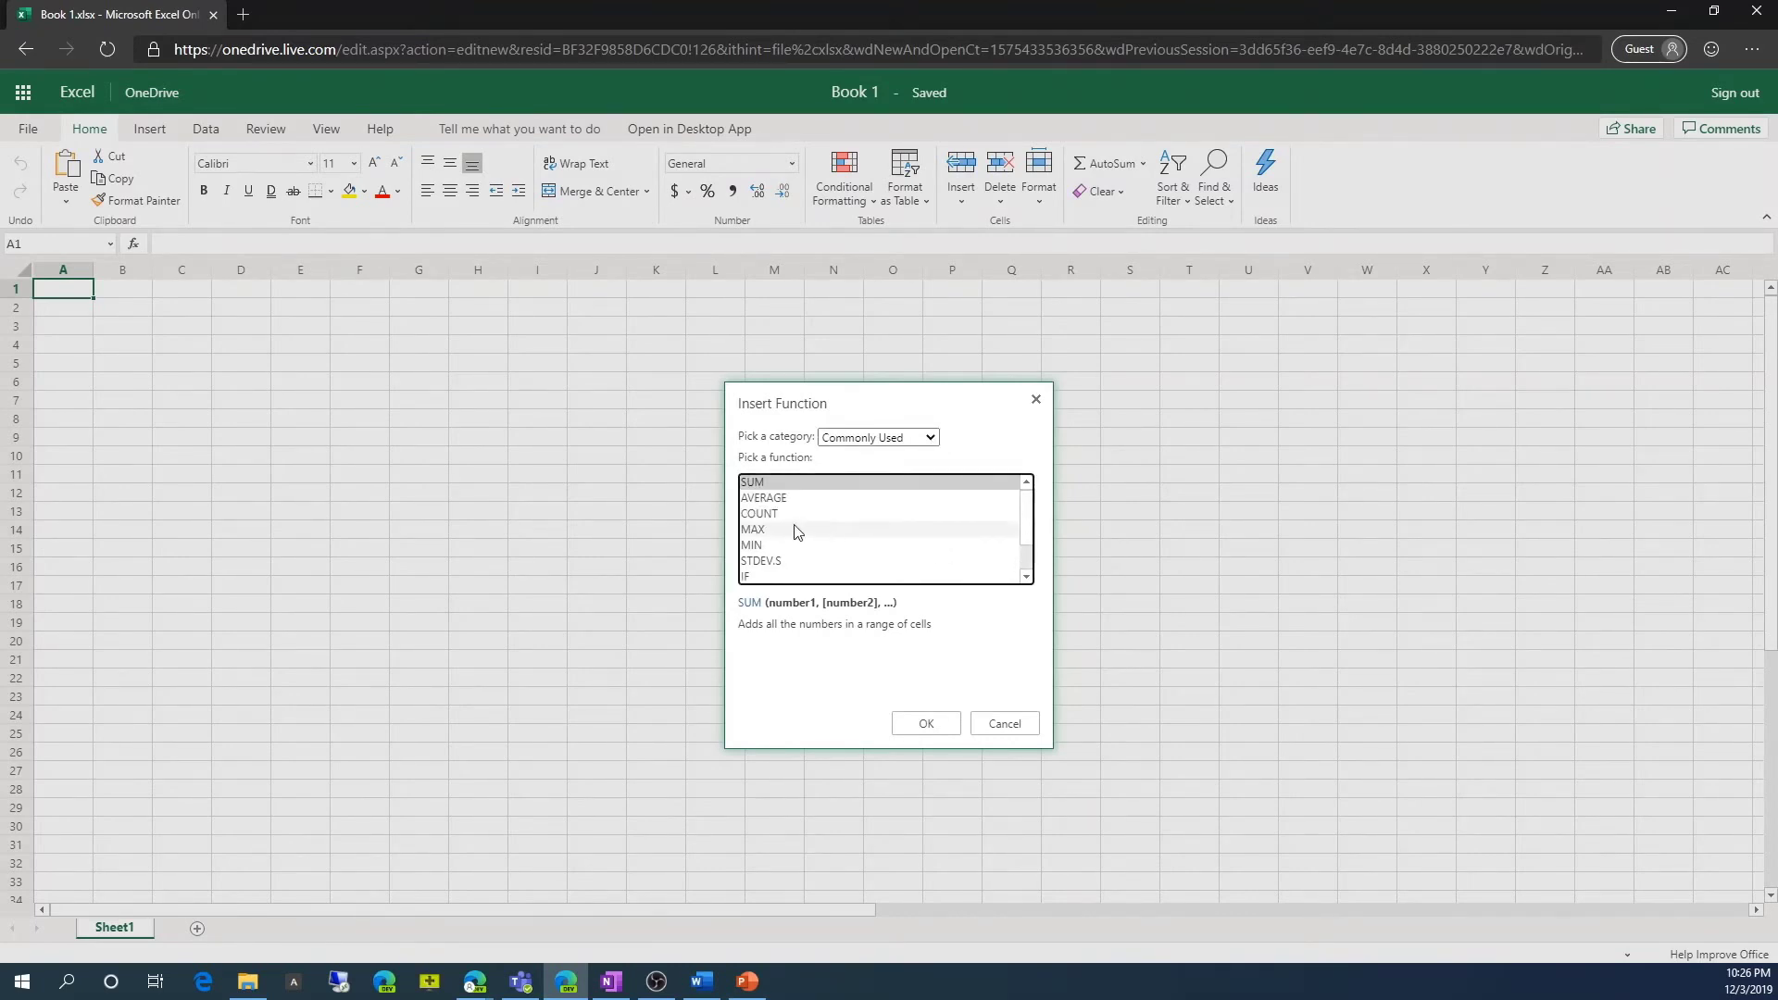
left_click(932, 438)
left_click(873, 475)
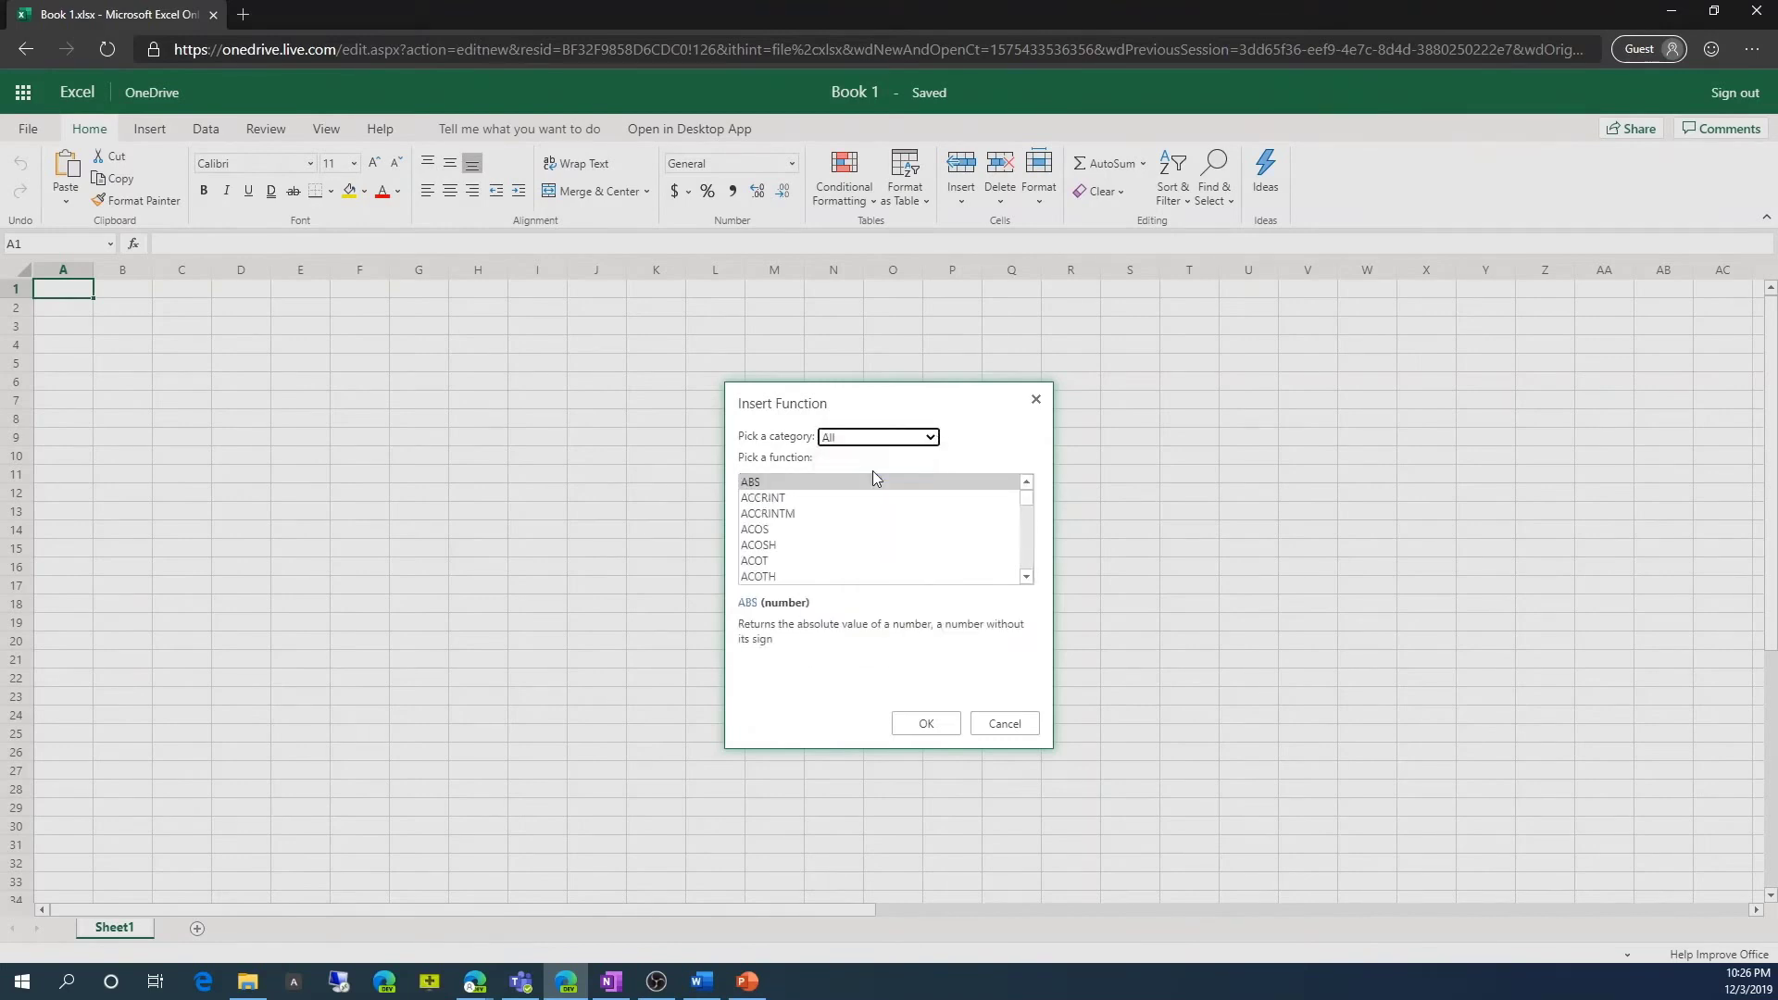
scroll(786, 549, "down", 3)
scroll(786, 550, "down", 6)
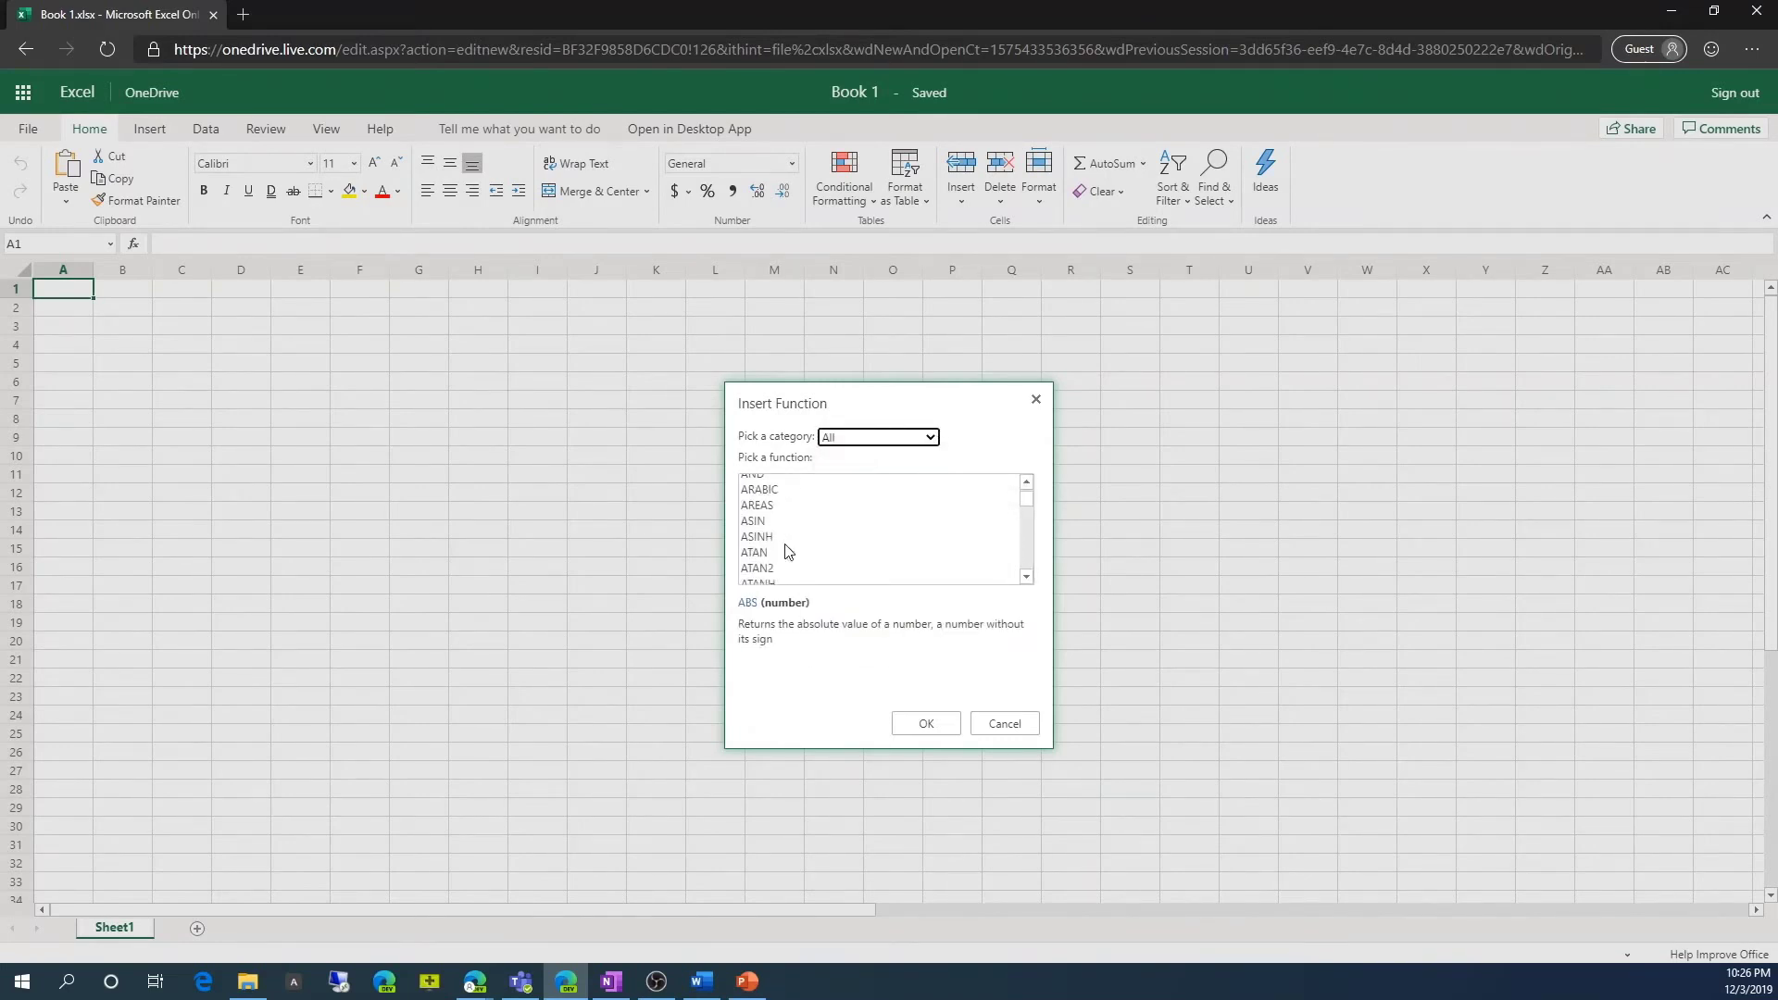
left_click(911, 439)
left_click(847, 475)
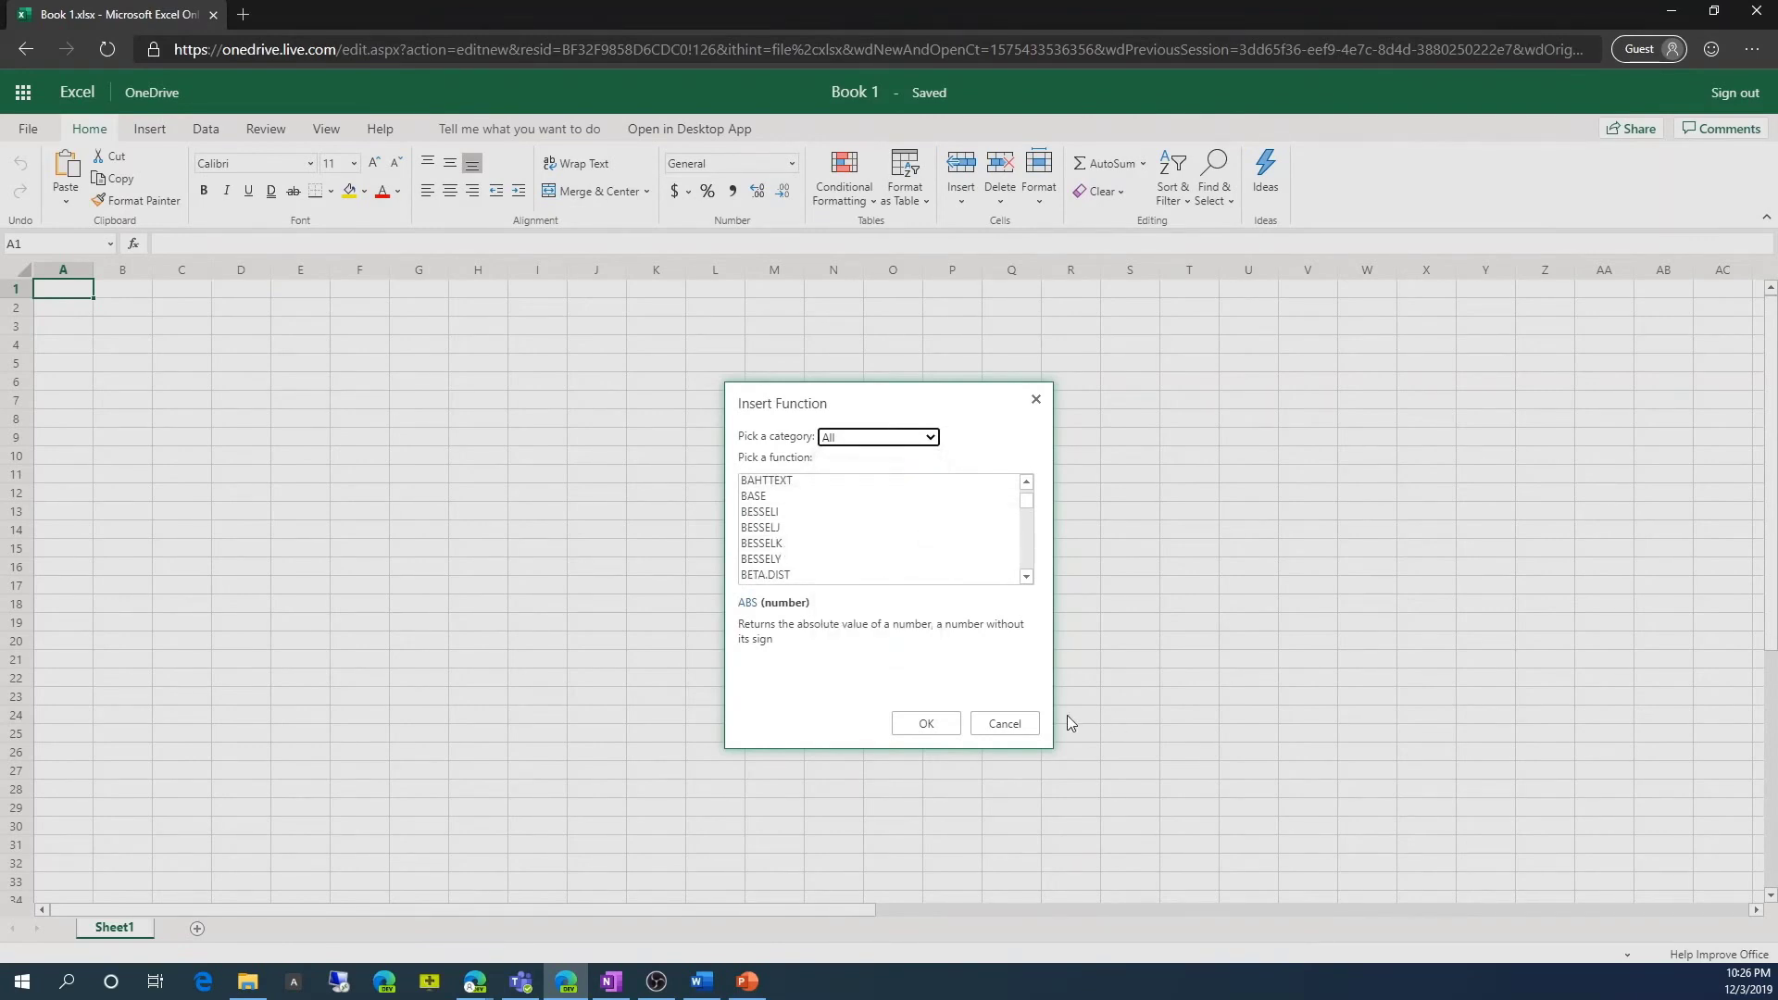
left_click(1005, 724)
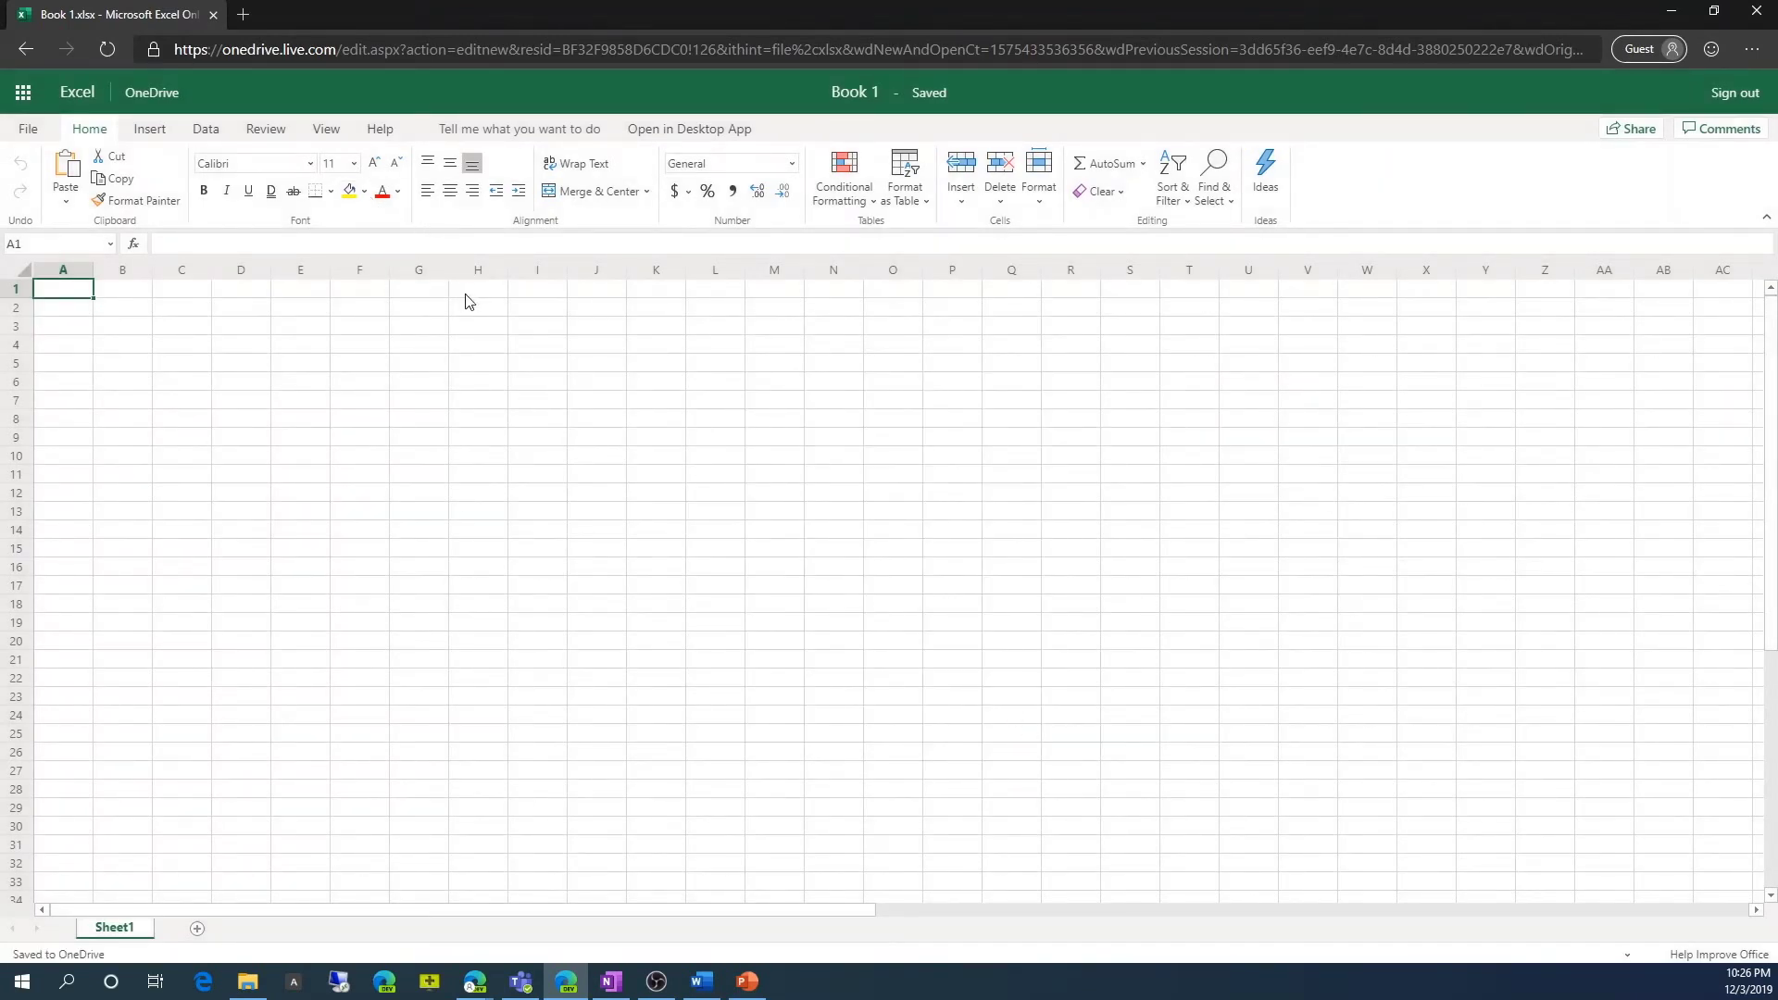
Start a new blank Word document and close its Welcome tip.
left_click(22, 92)
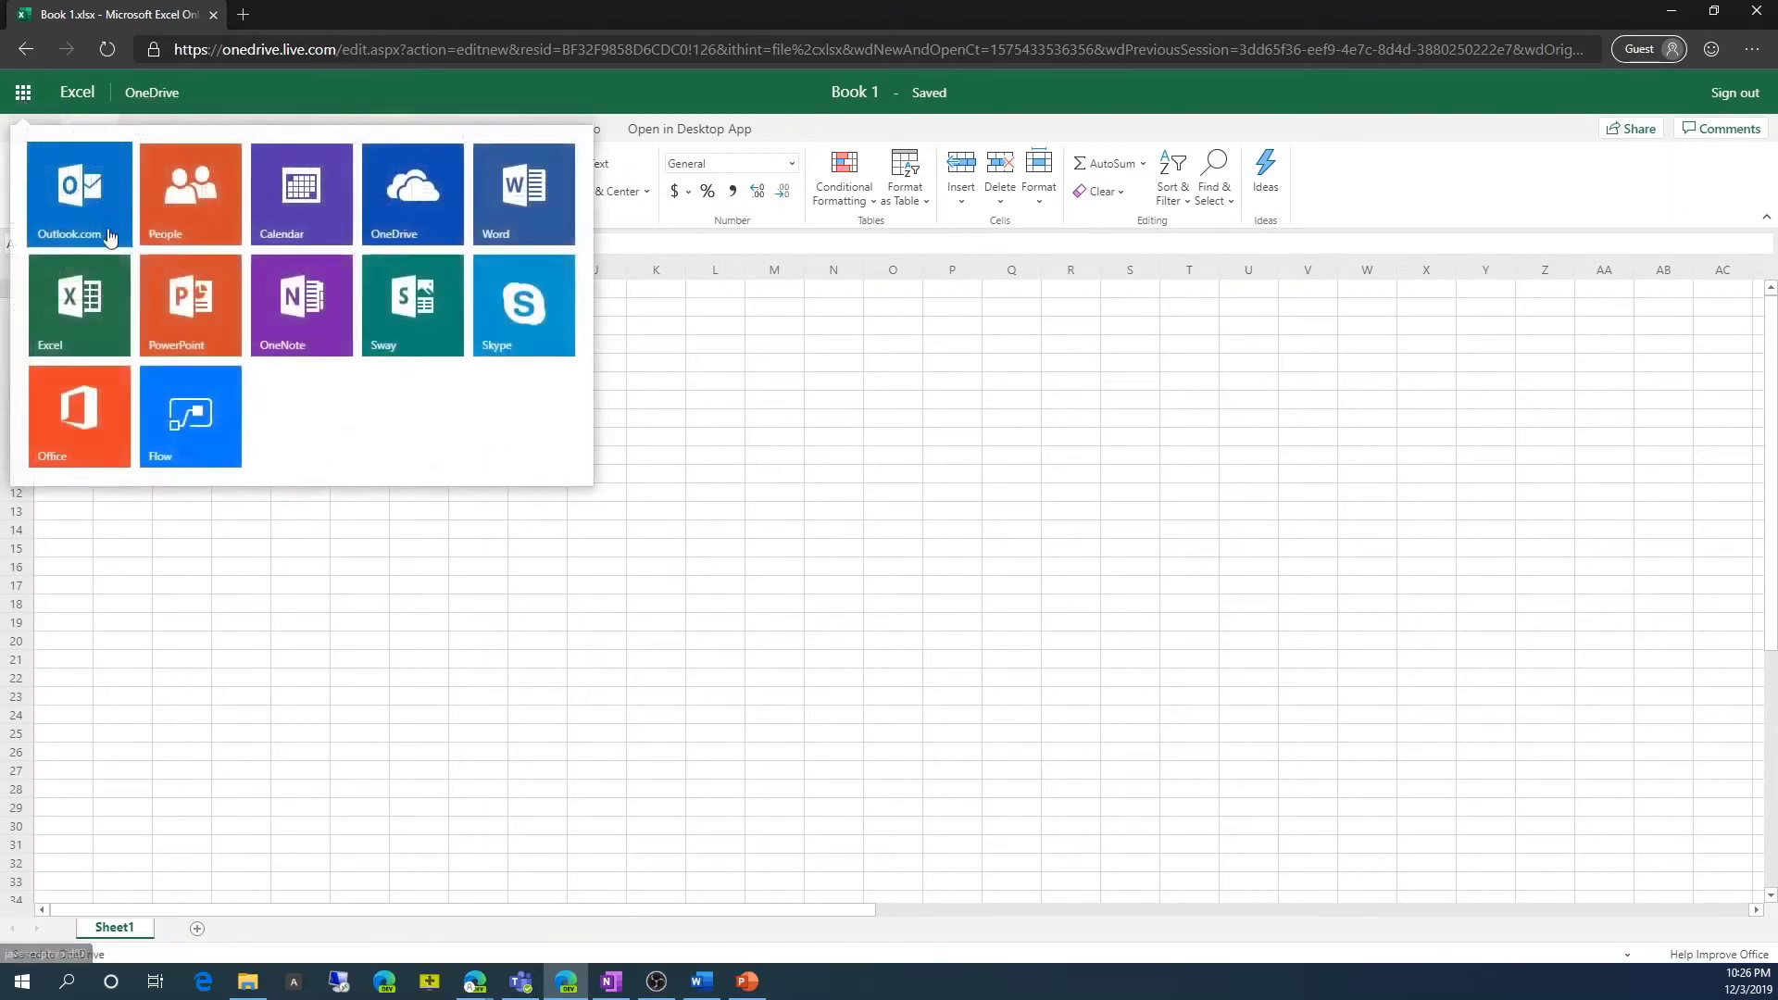
left_click(508, 222)
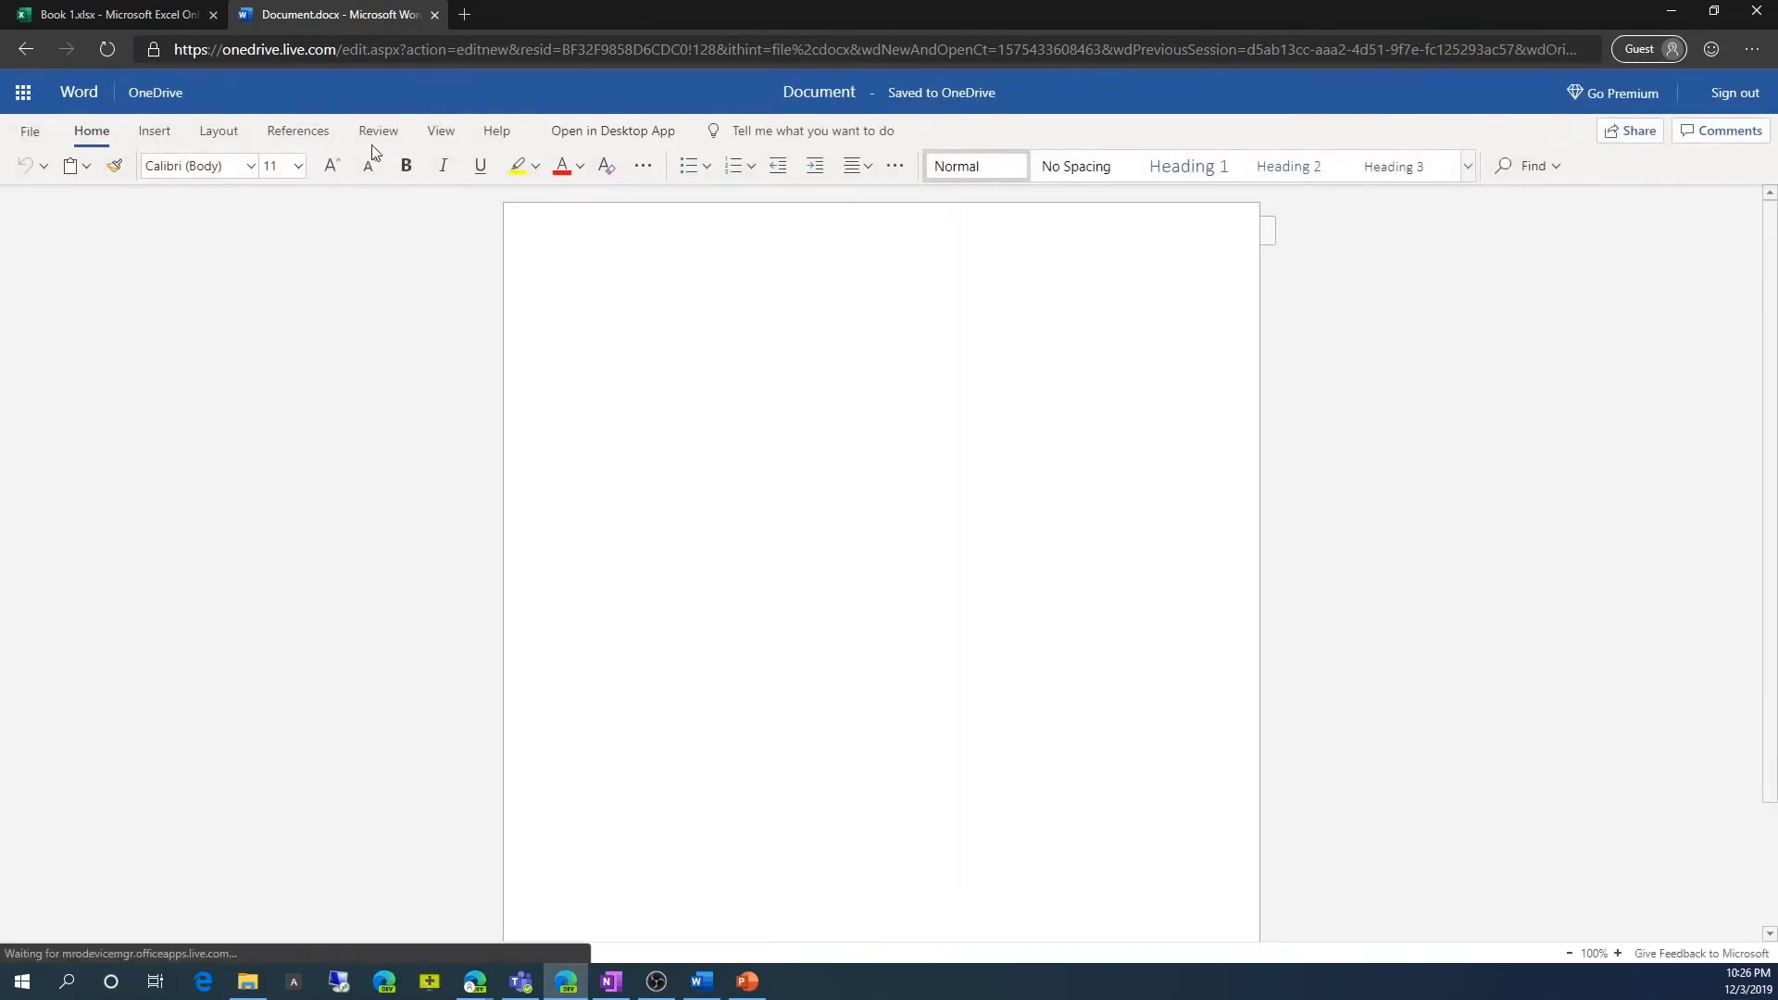
left_click(160, 130)
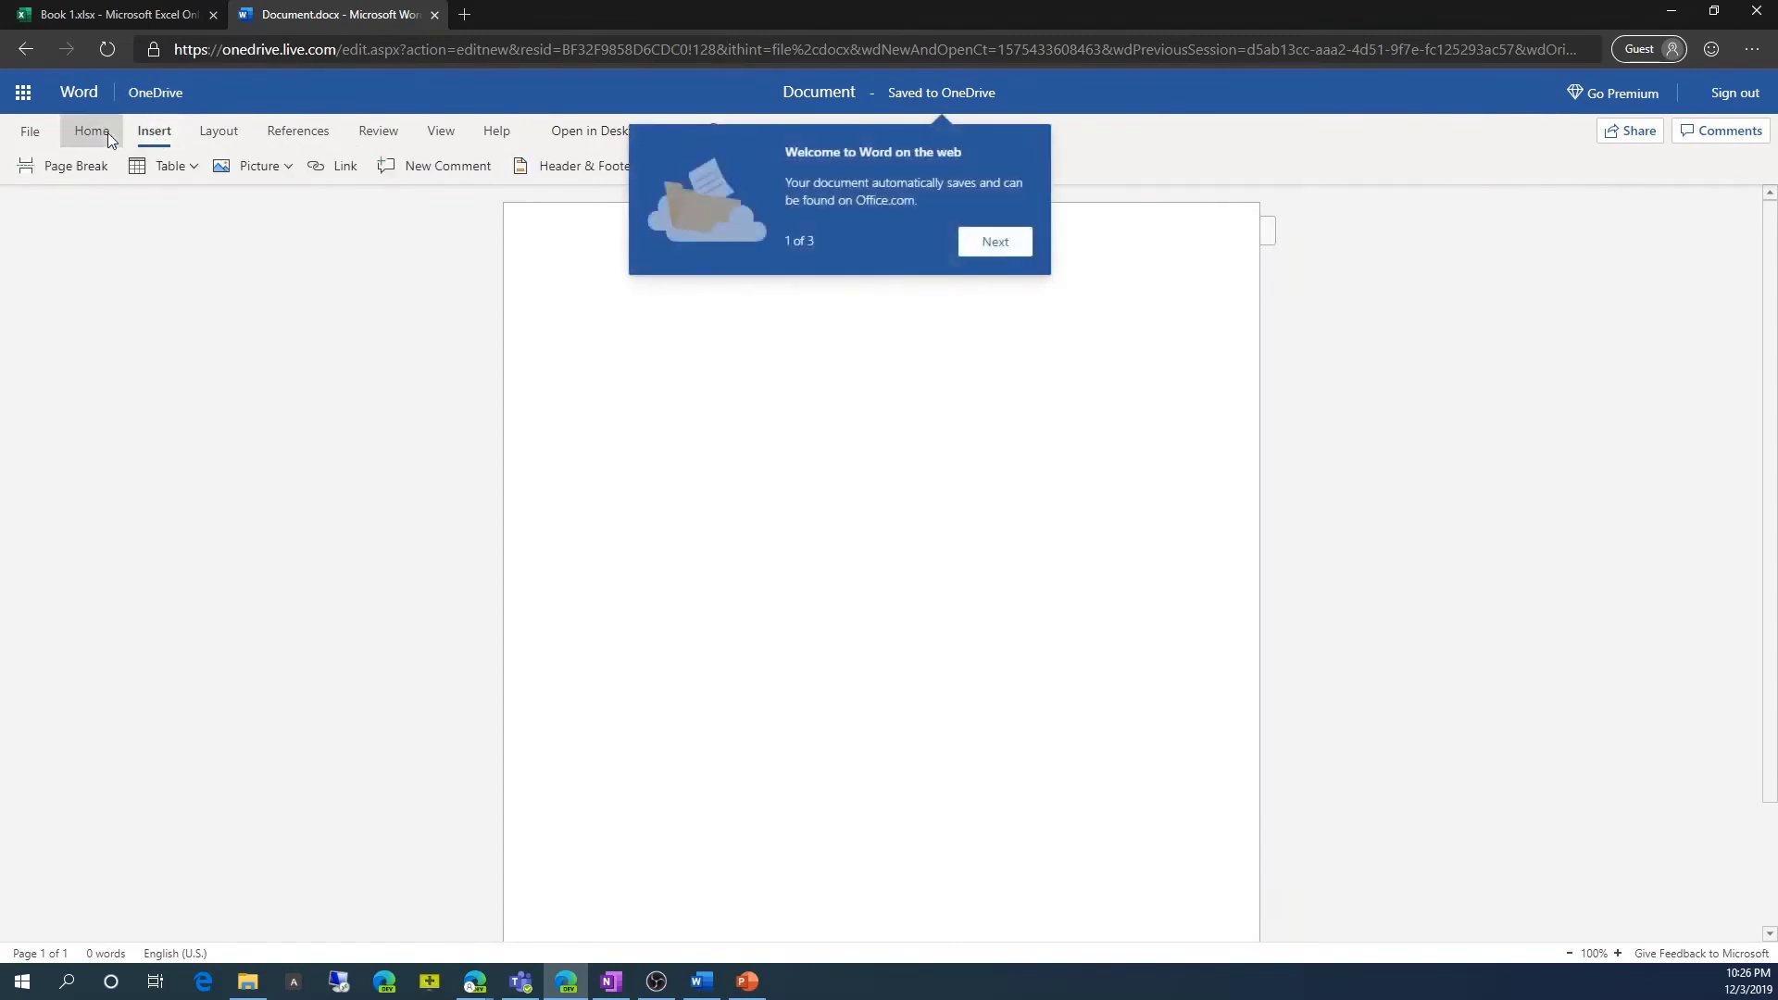
left_click(107, 131)
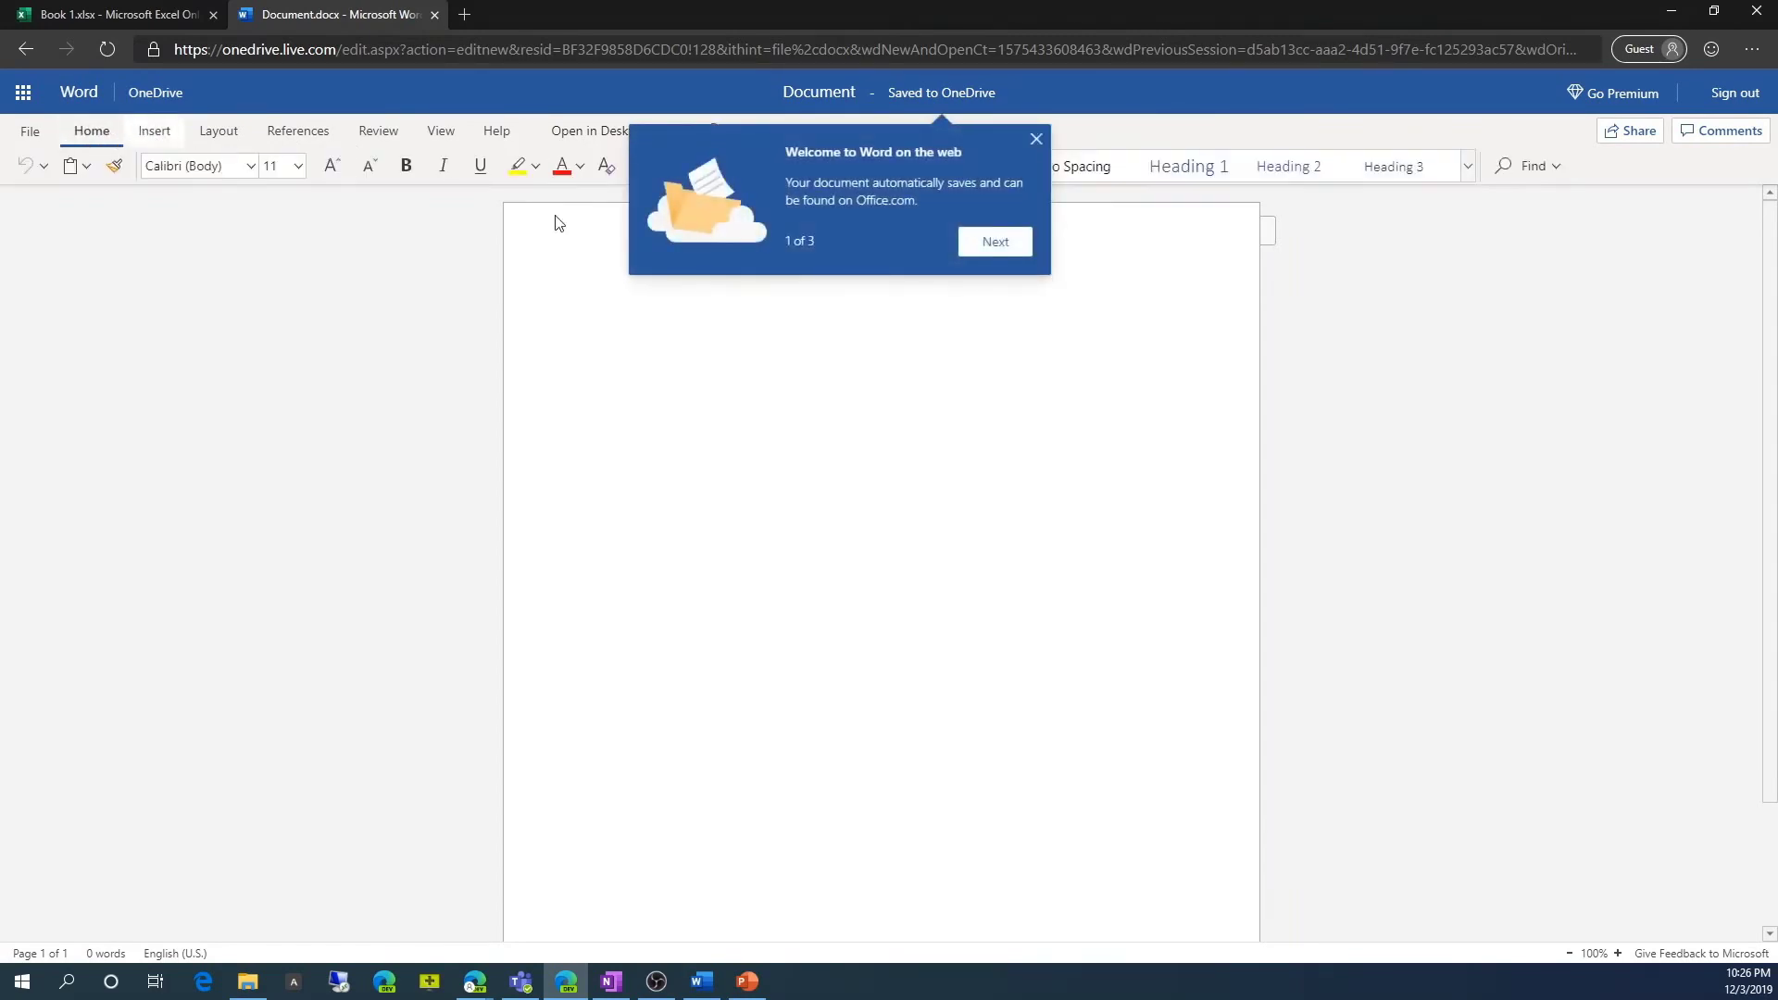
left_click(1037, 139)
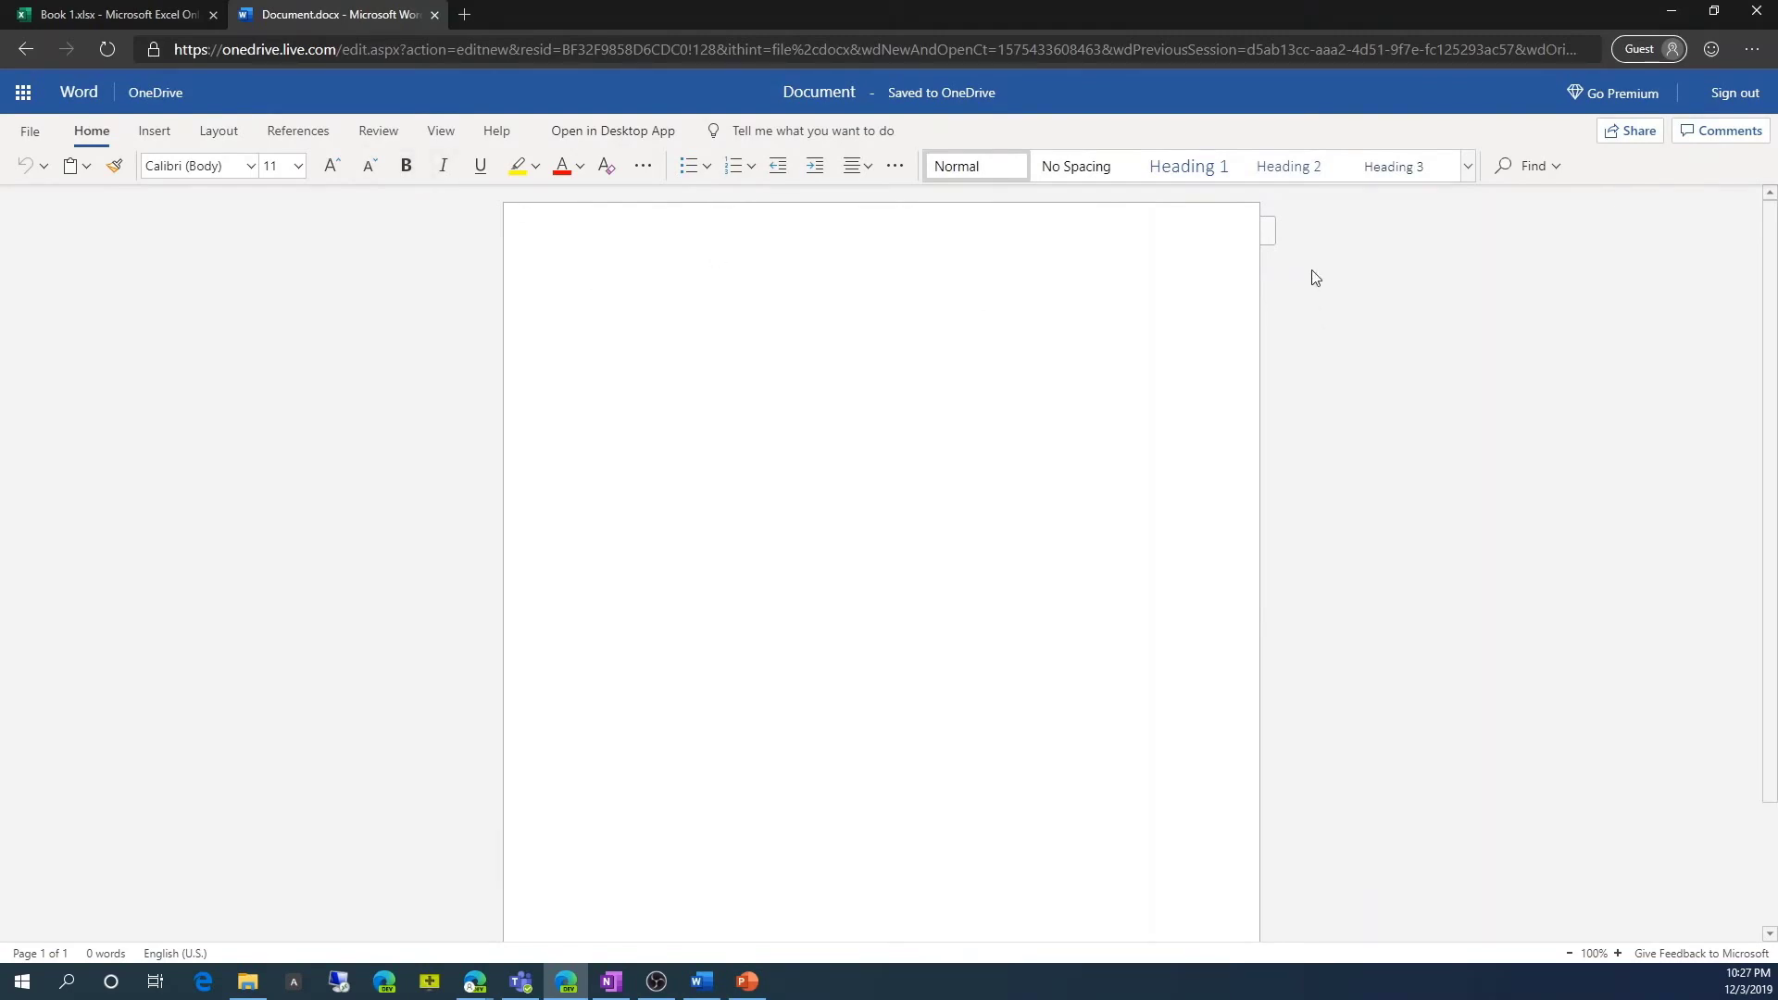
Browse Word's Insert, Layout and References tabs.
left_click(154, 130)
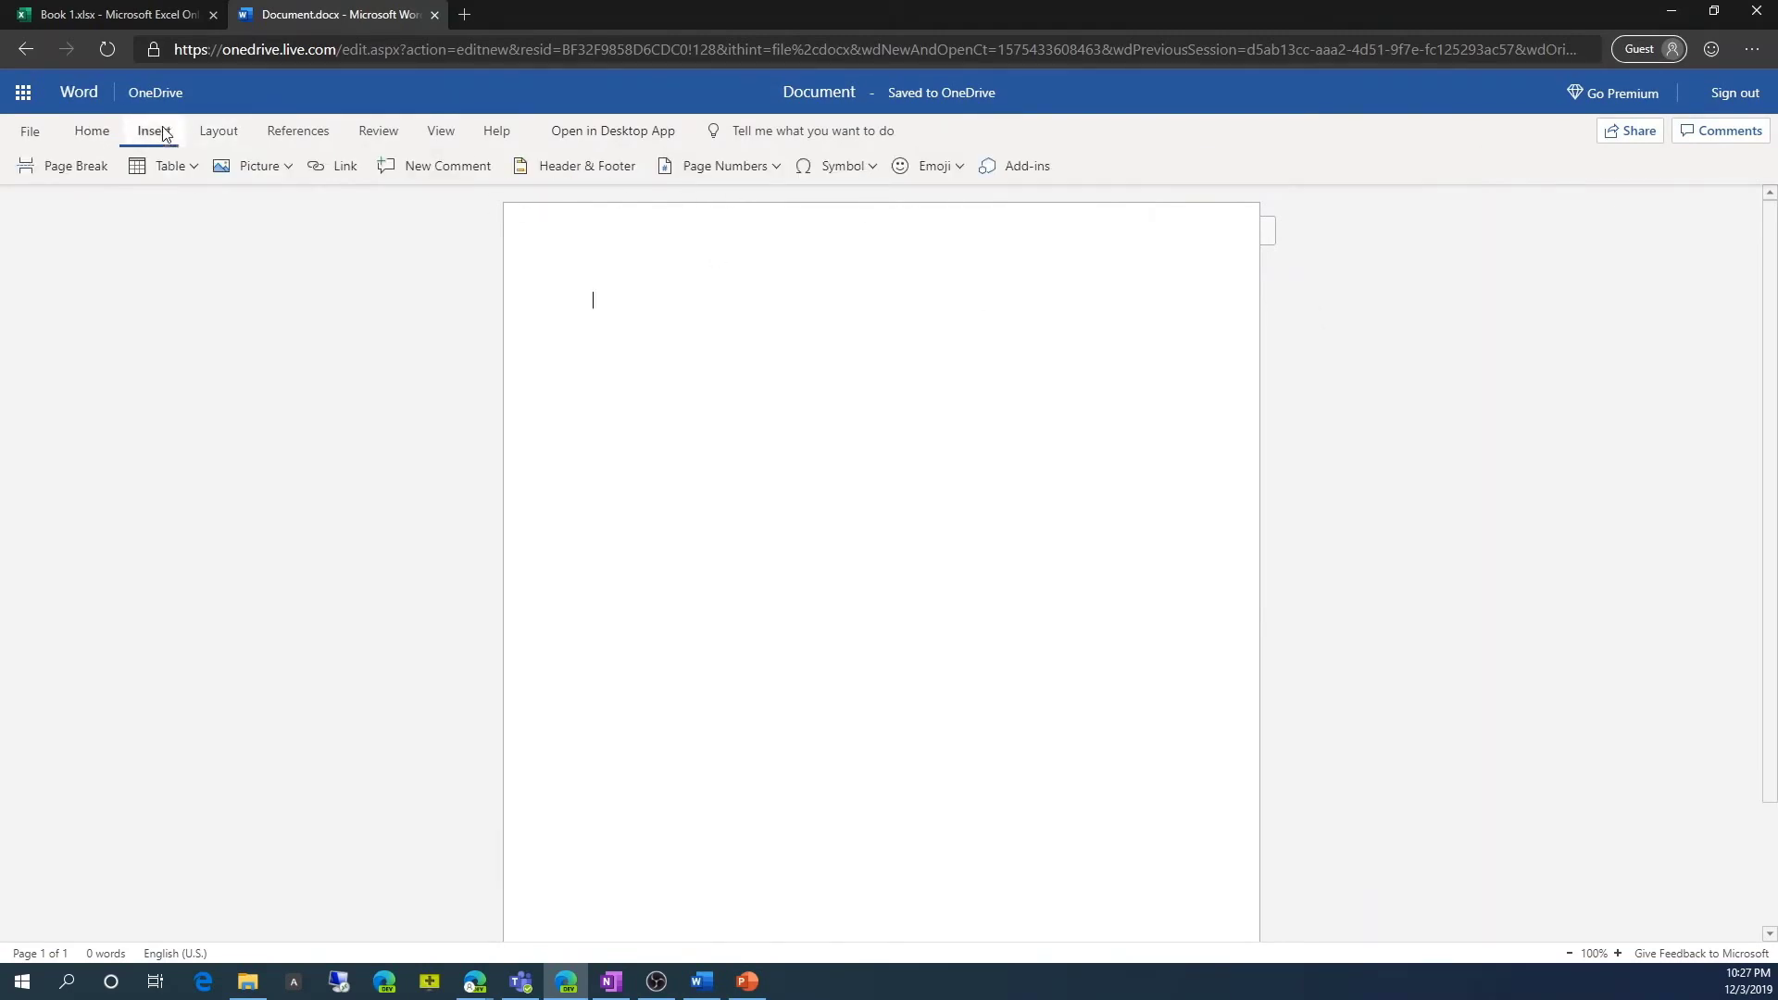
left_click(218, 131)
left_click(298, 132)
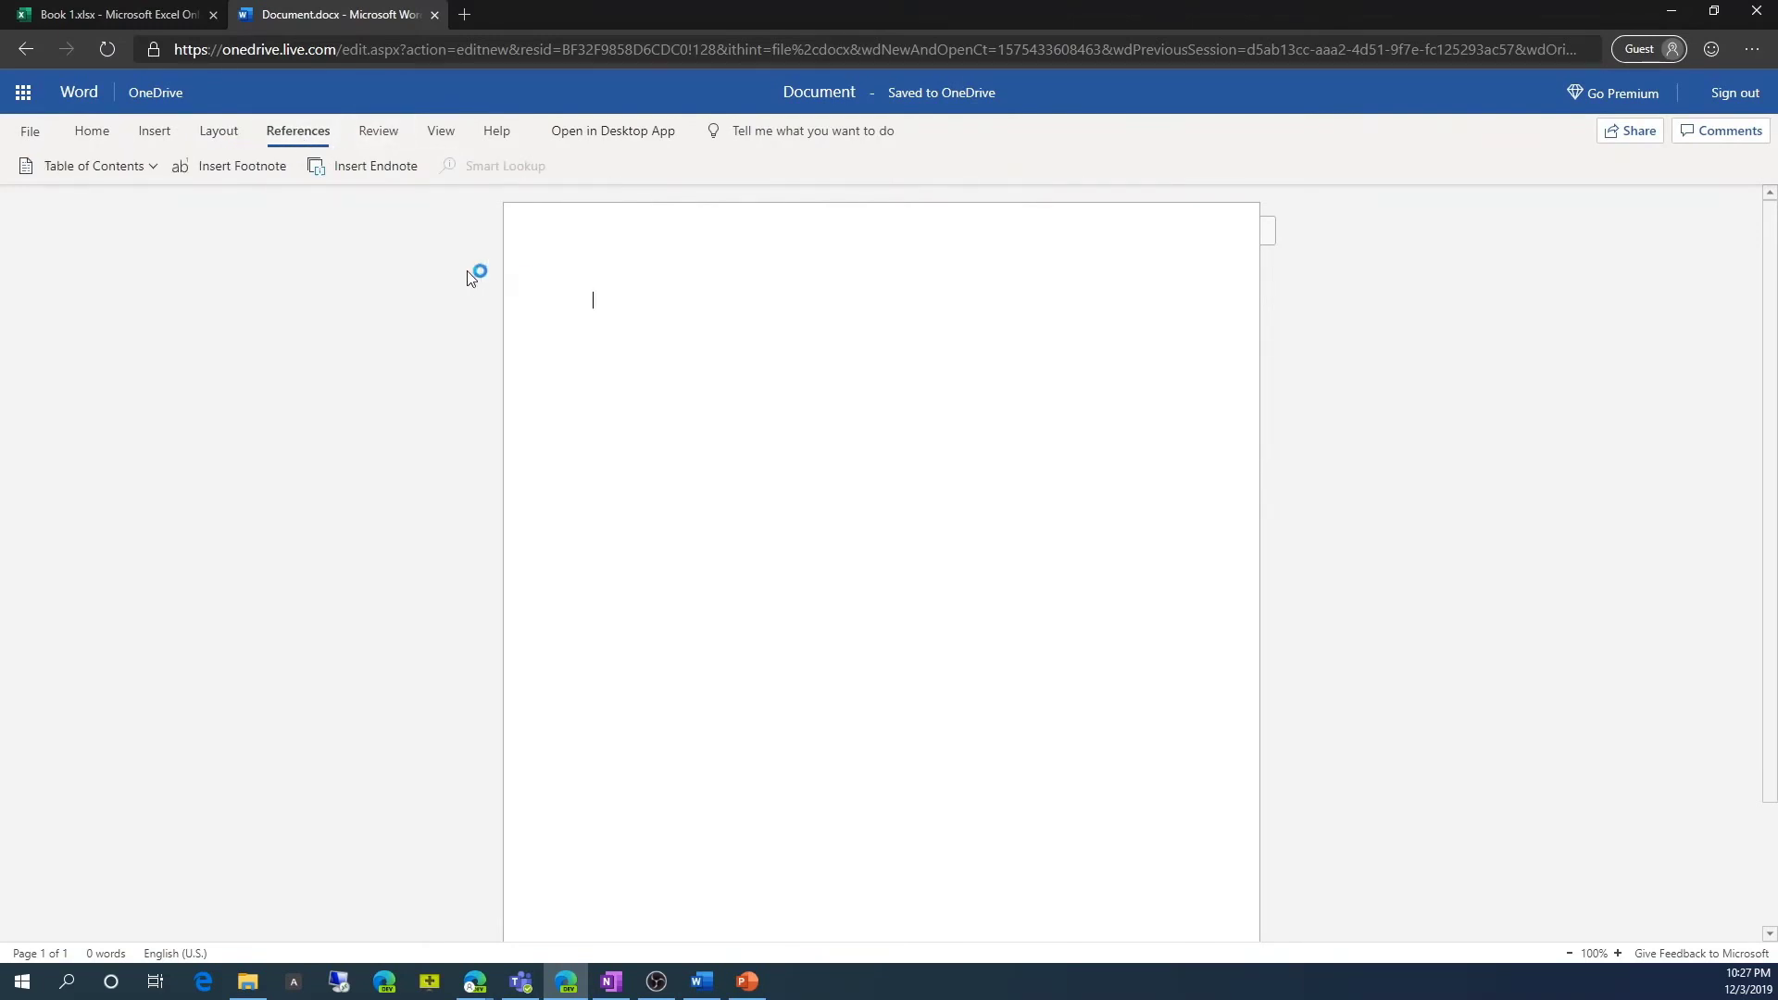
left_click(25, 94)
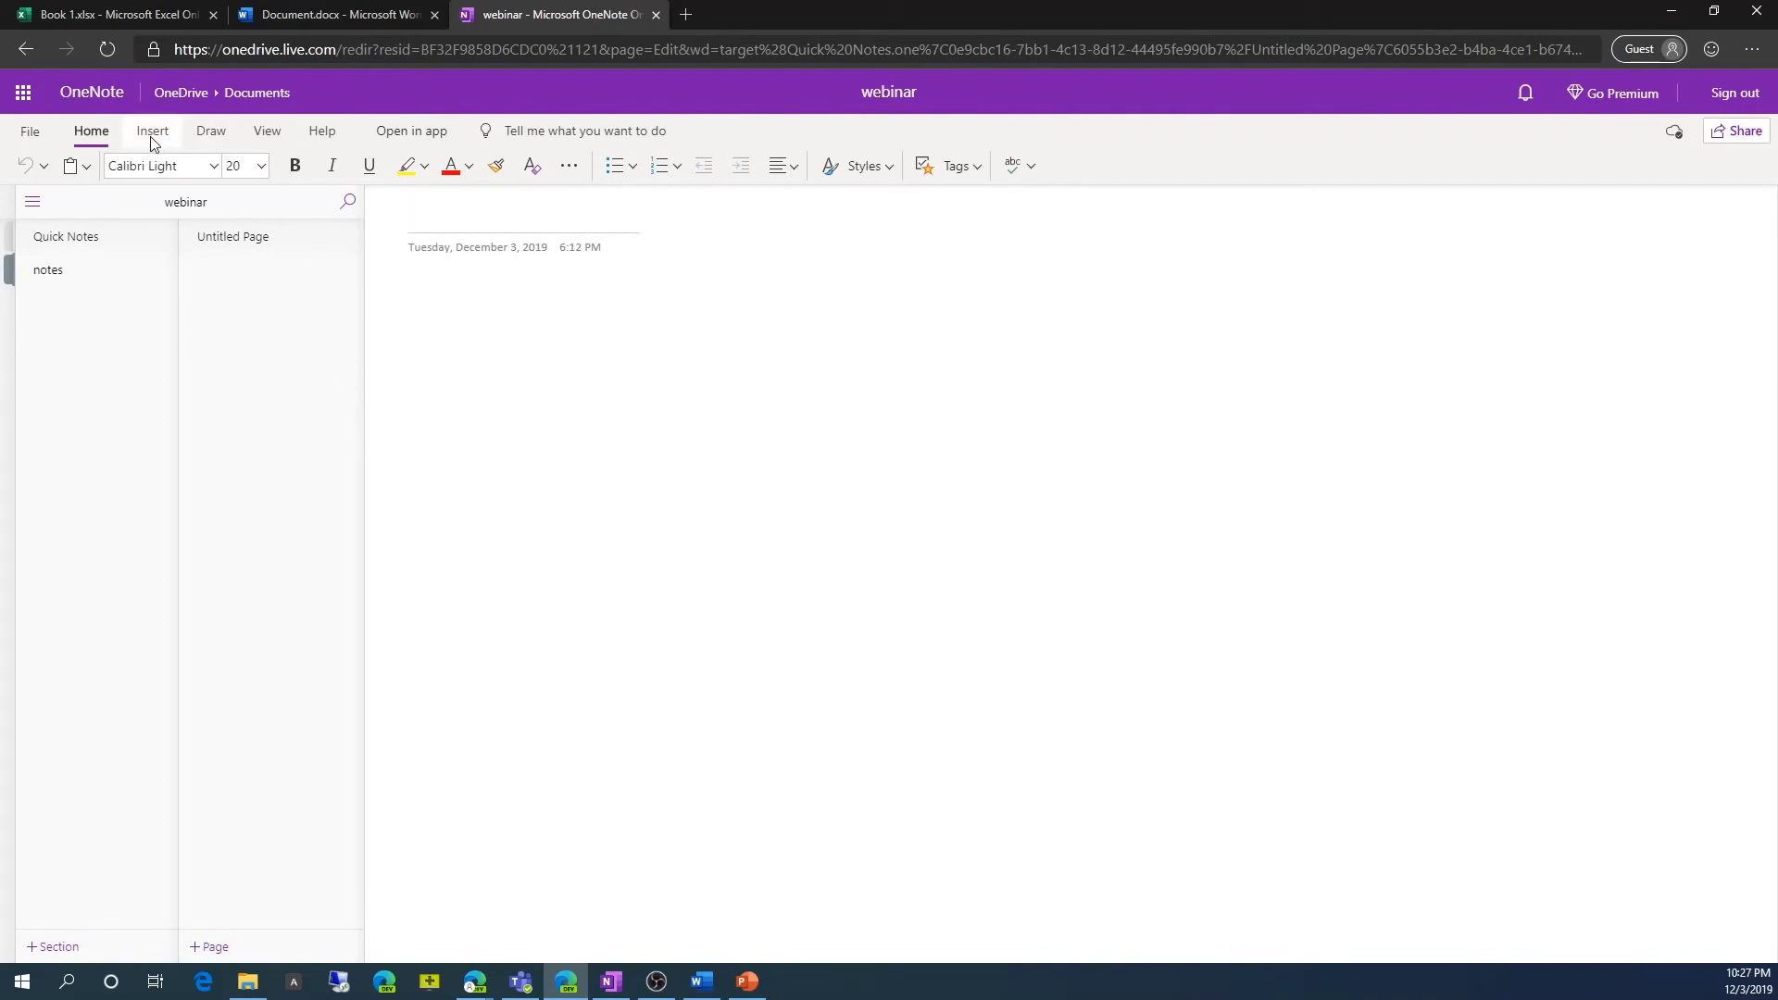
Check the File menu, expand Notebooks, and open the notes section's Webinar on web apps page.
left_click(33, 132)
left_click(37, 130)
left_click(31, 200)
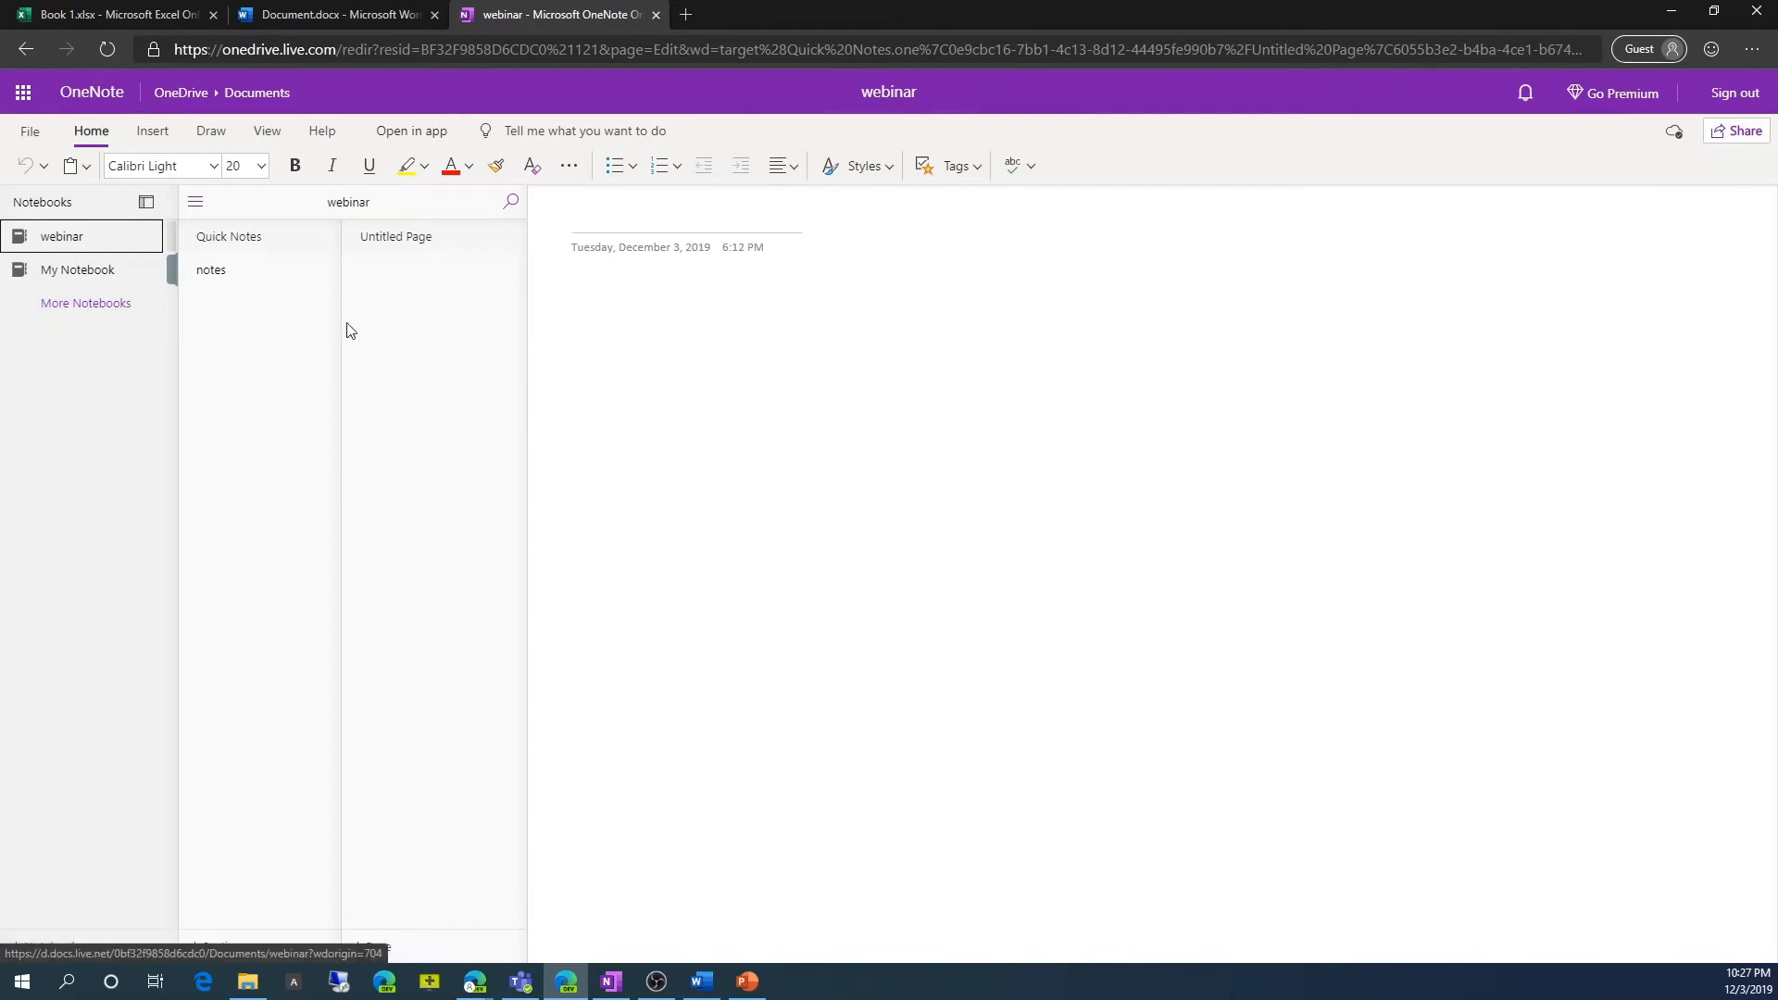
left_click(218, 271)
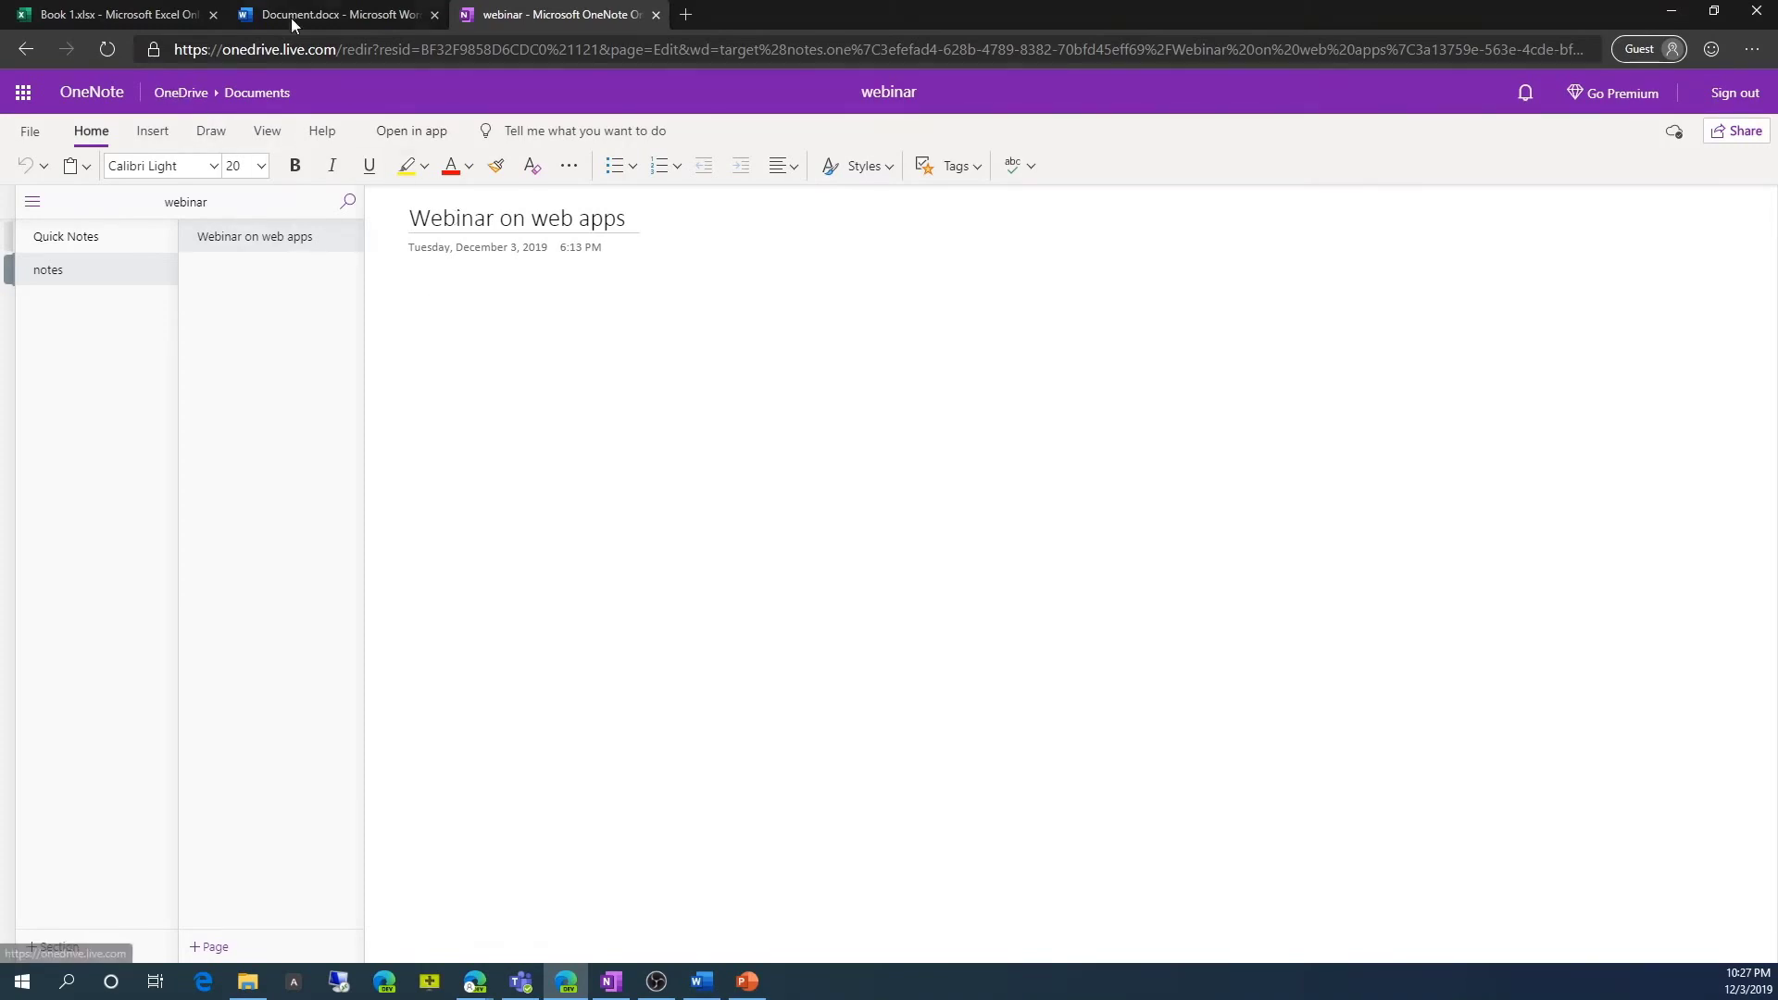
Open Outlook, review Mail > Sync email in all settings, then close Settings back to the inbox.
left_click(23, 93)
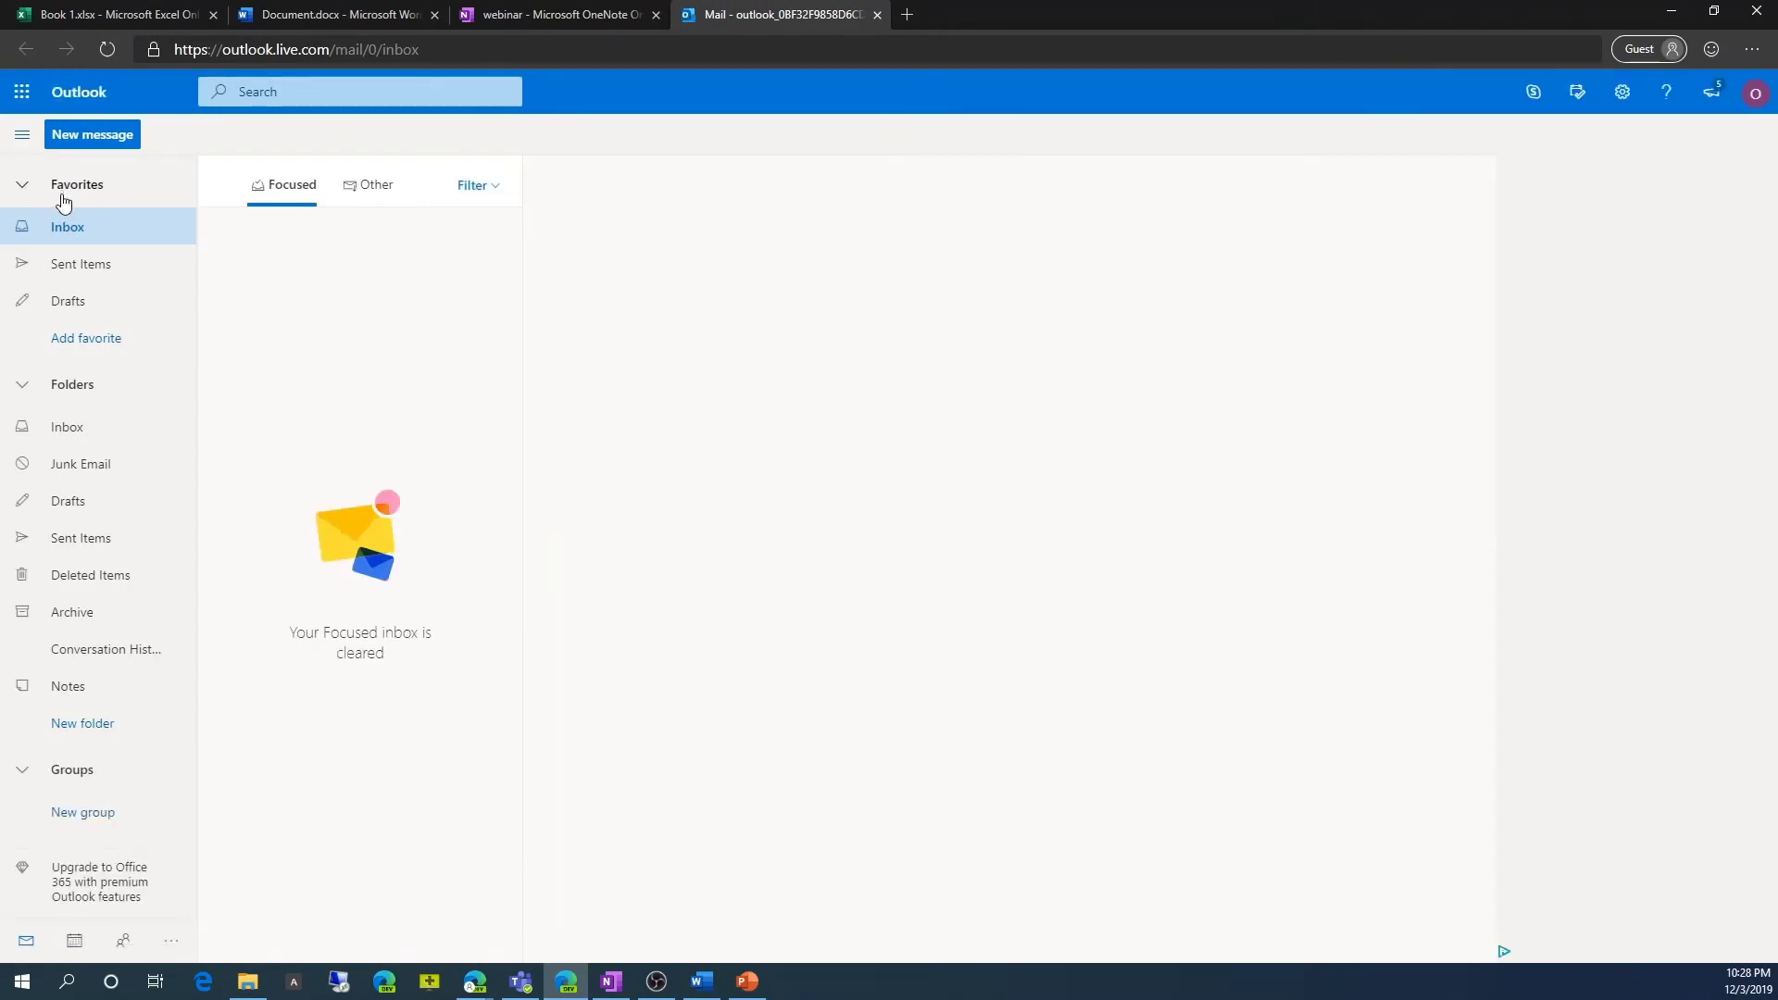
left_click(1622, 91)
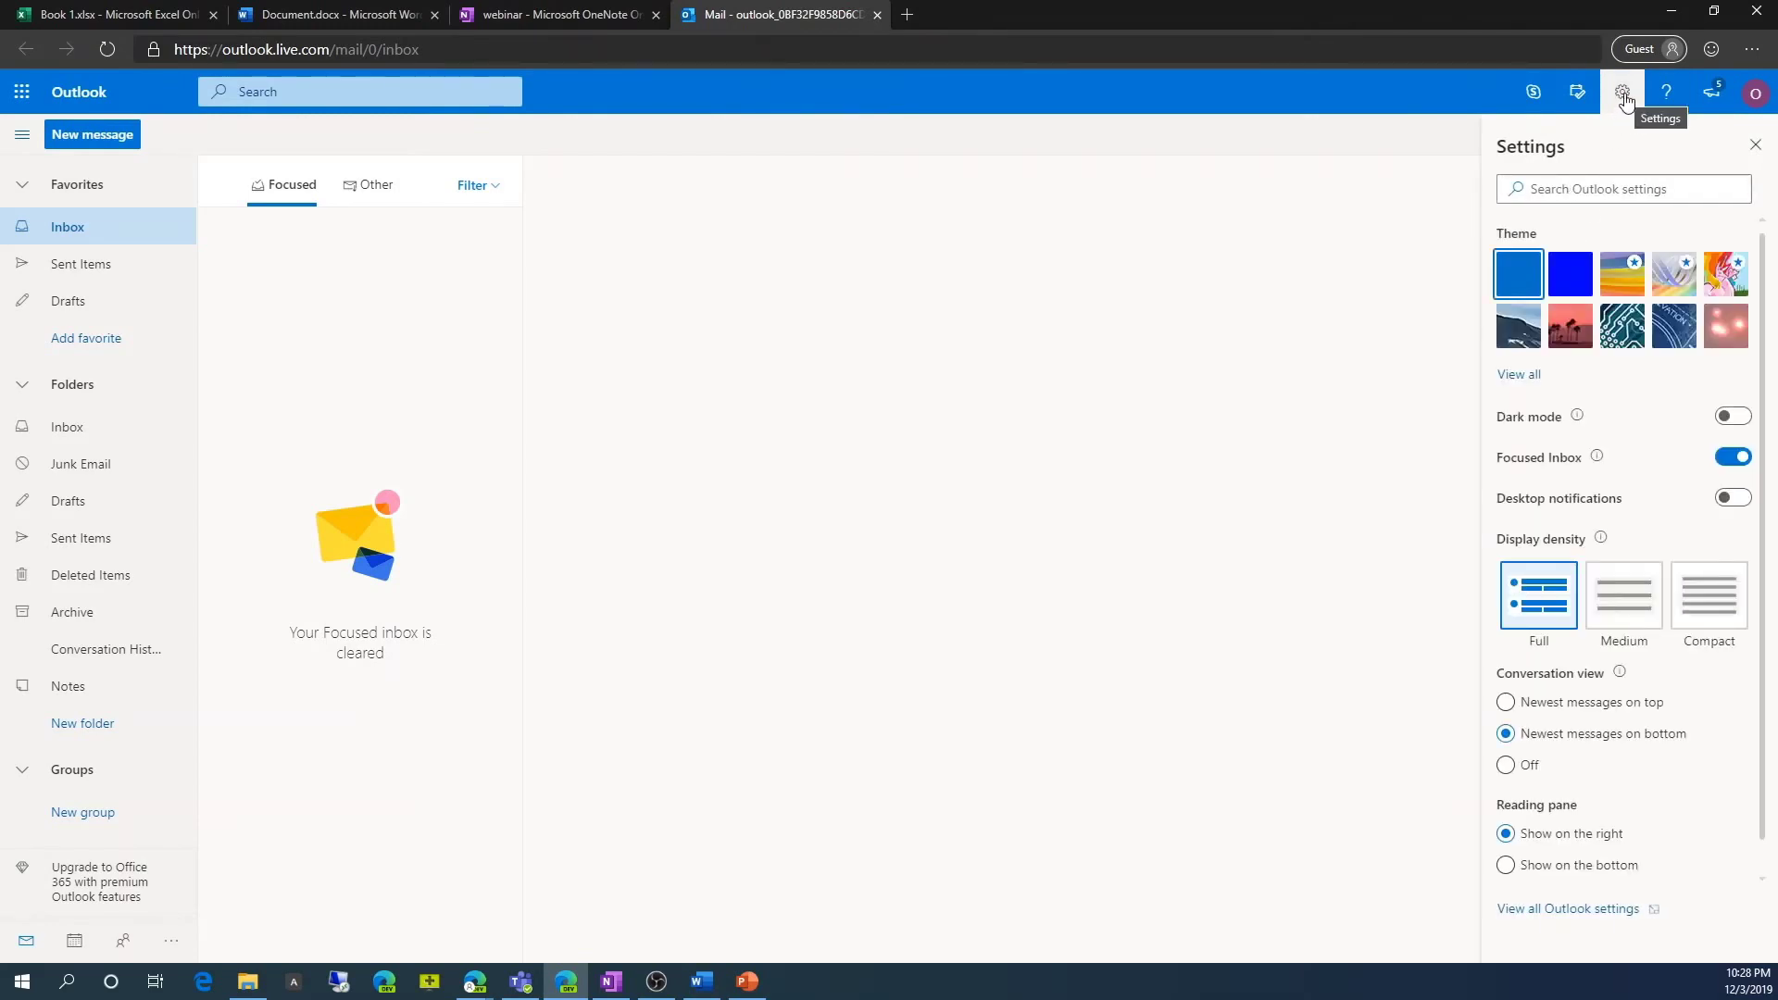
left_click(1548, 910)
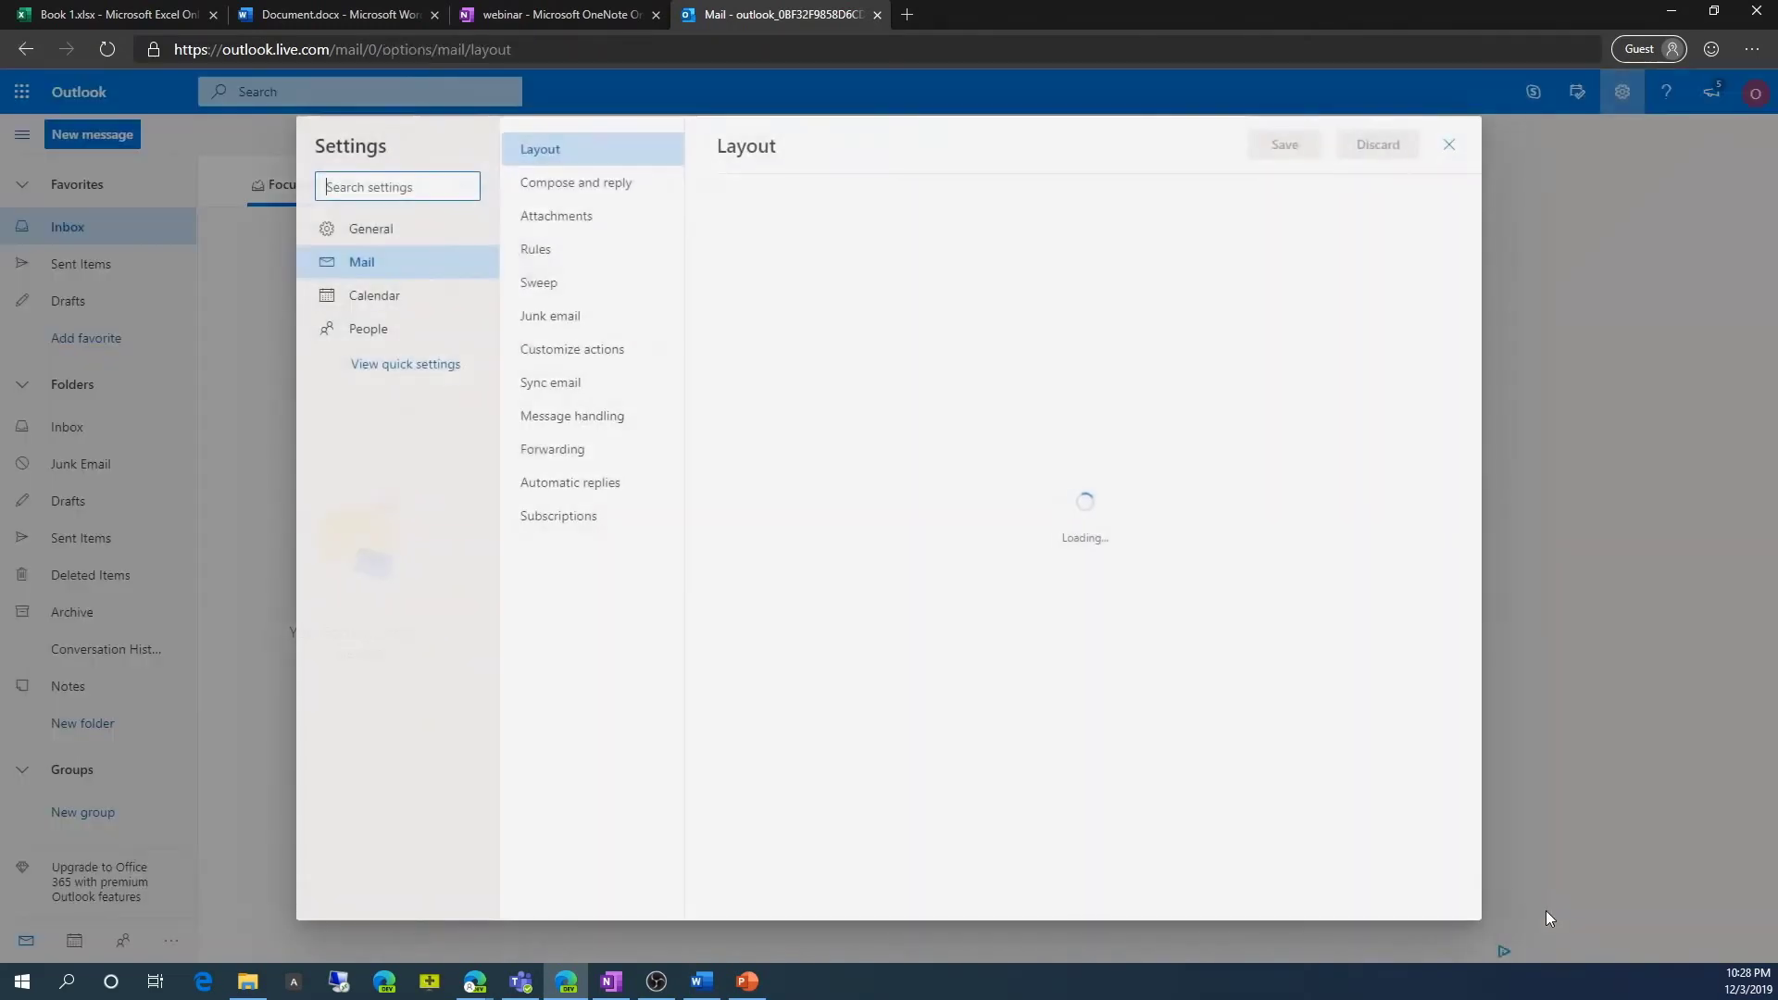
left_click(555, 382)
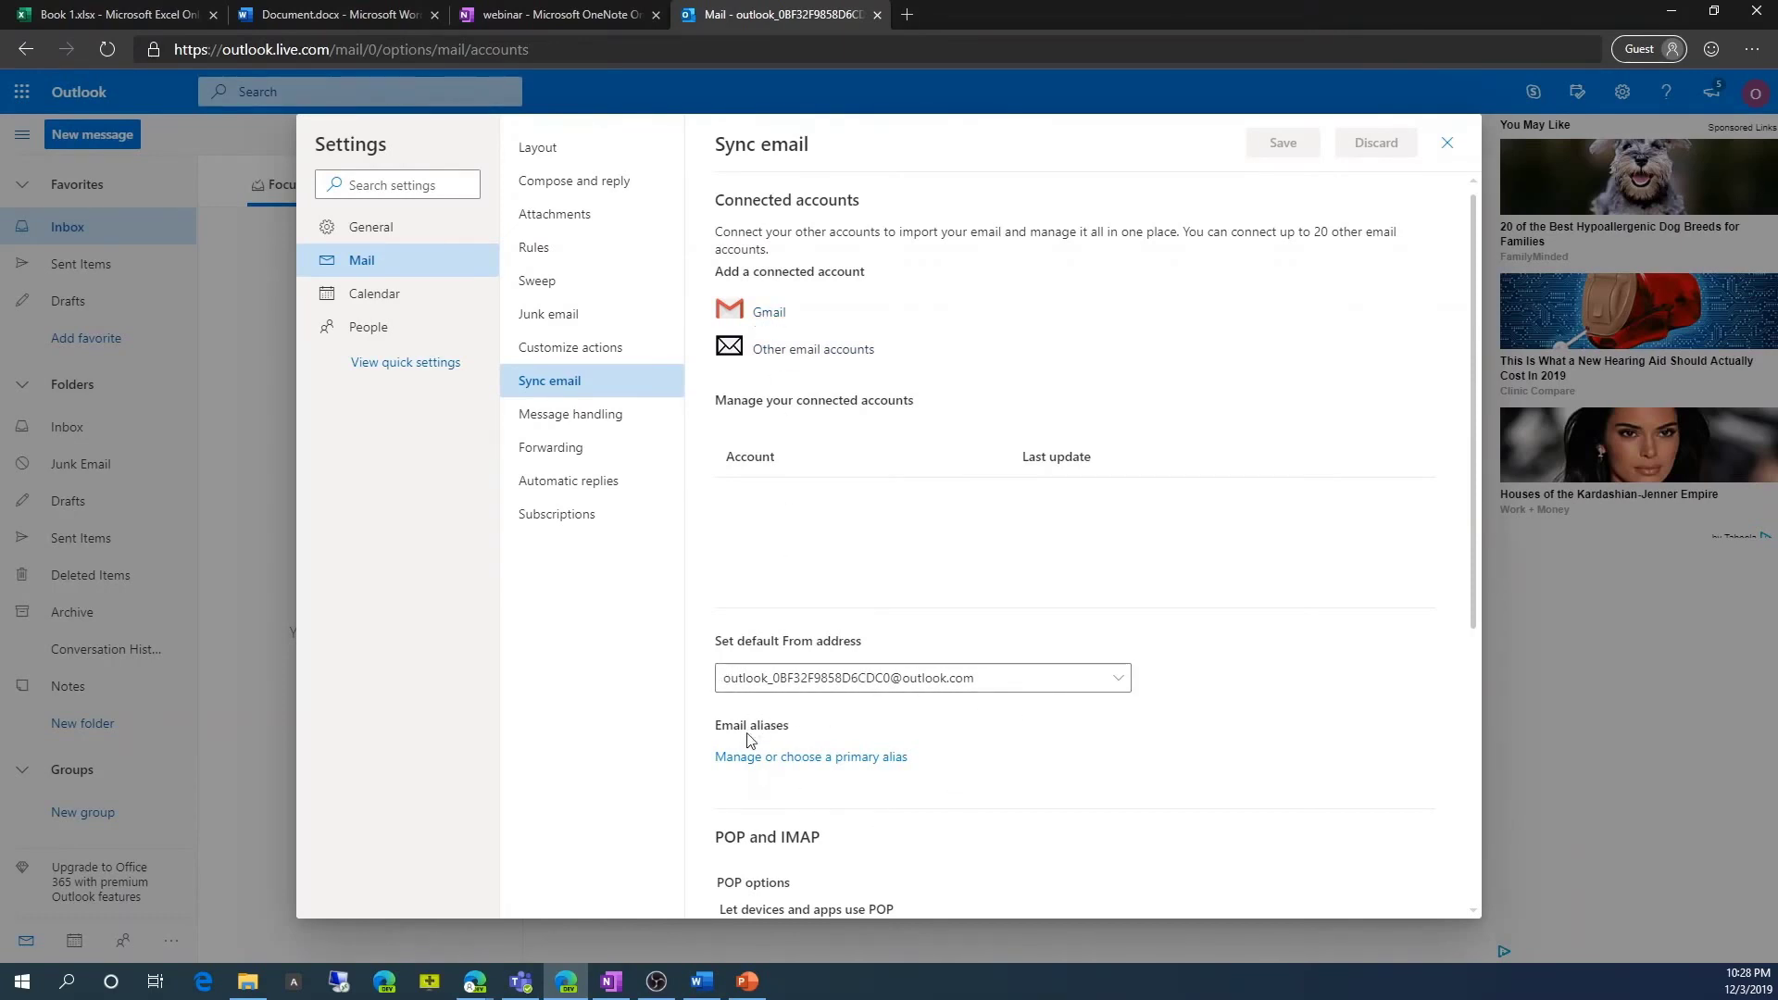
scroll(764, 787, "down", 3)
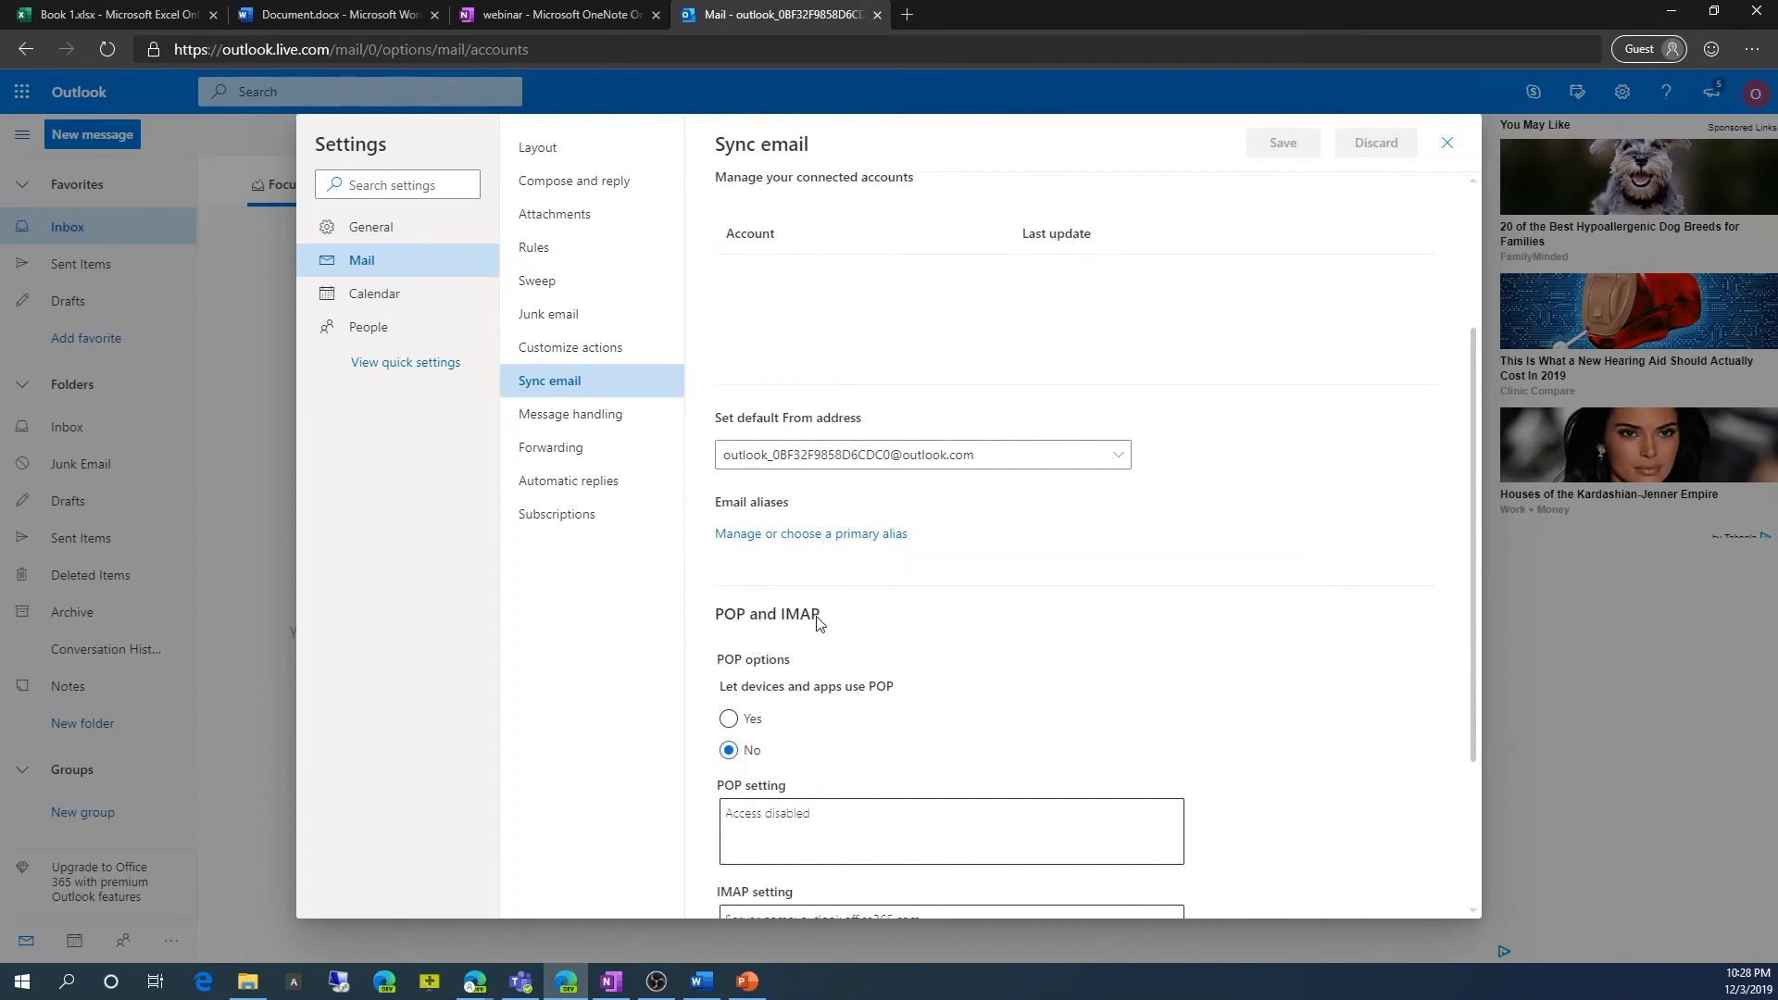
scroll(780, 653, "down", 3)
scroll(741, 644, "up", 6)
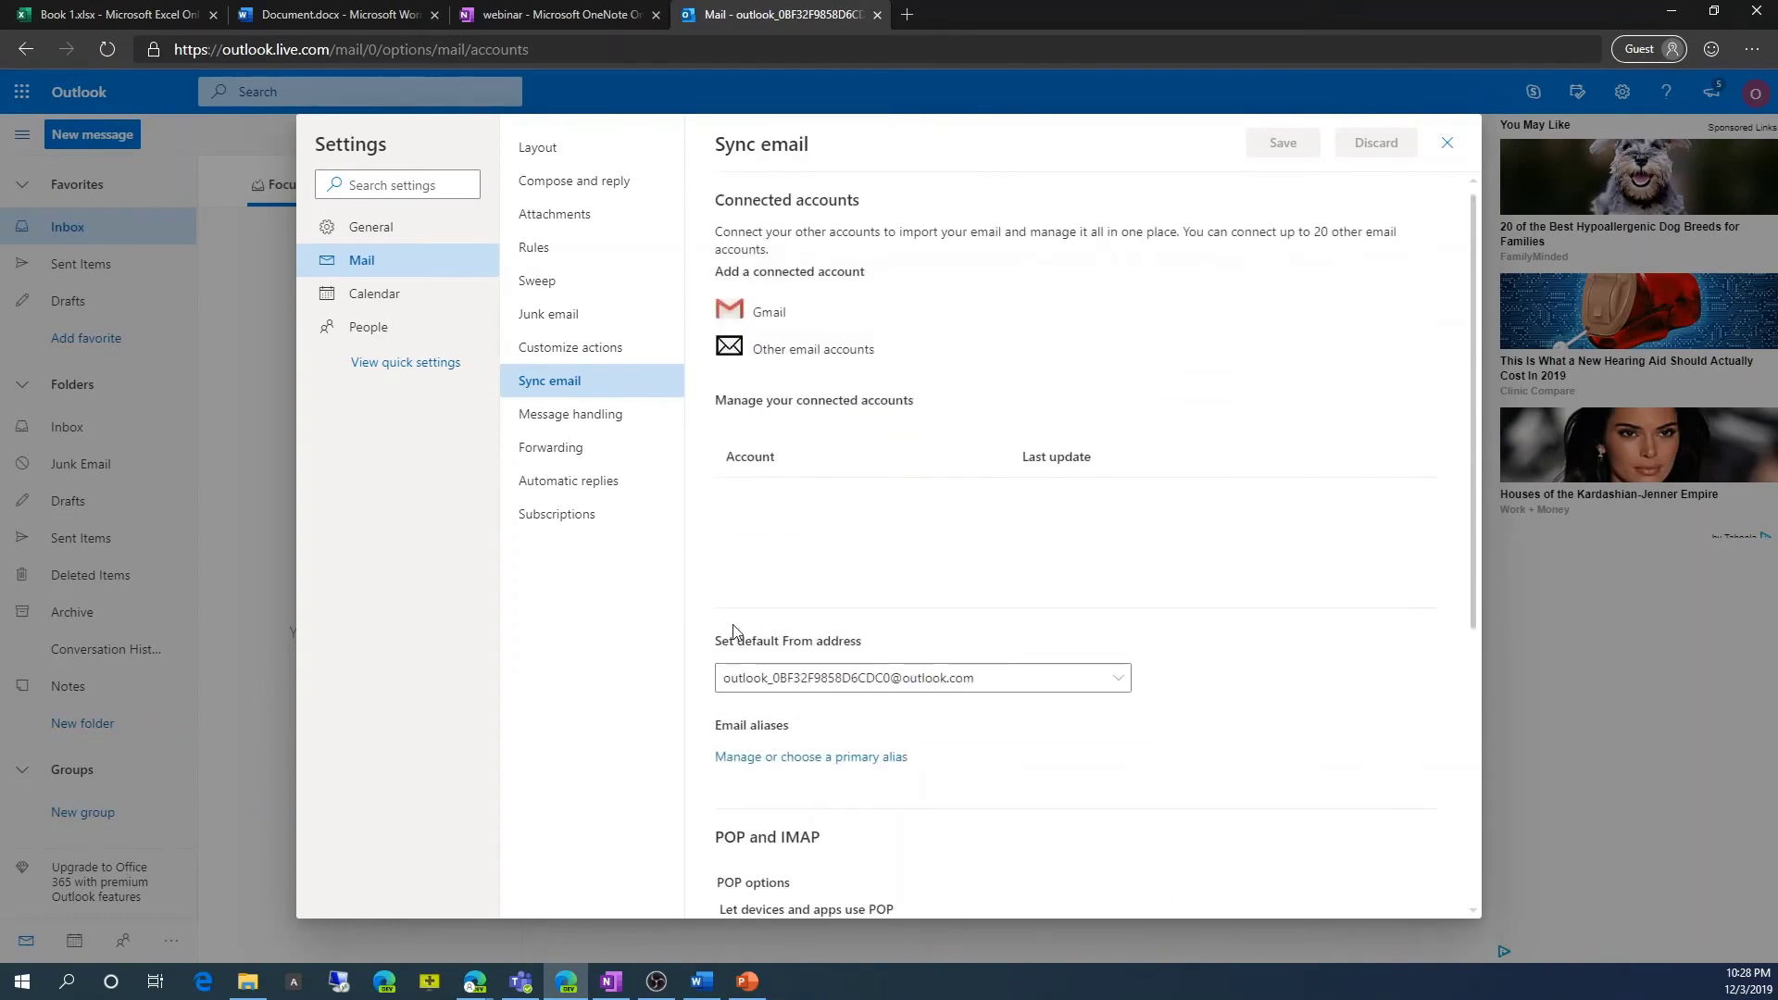
left_click(1446, 145)
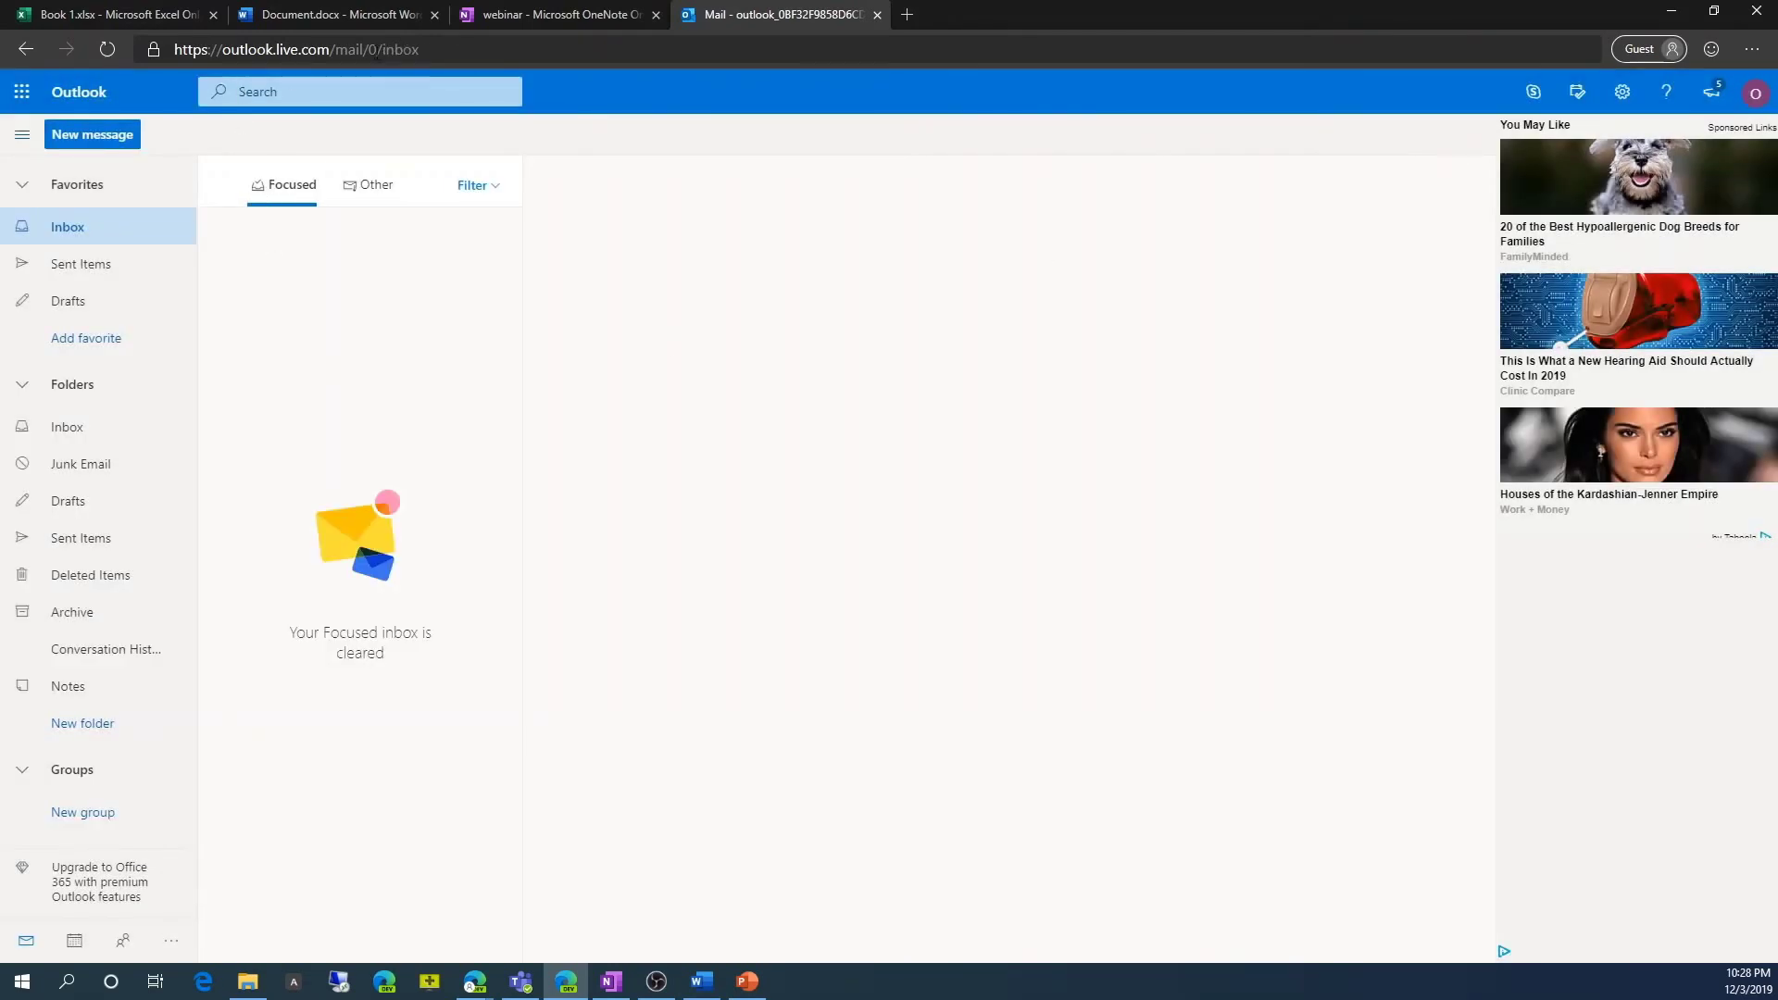
Close the Outlook and OneNote tabs and scroll the app launcher toward OneDrive.
left_click(878, 15)
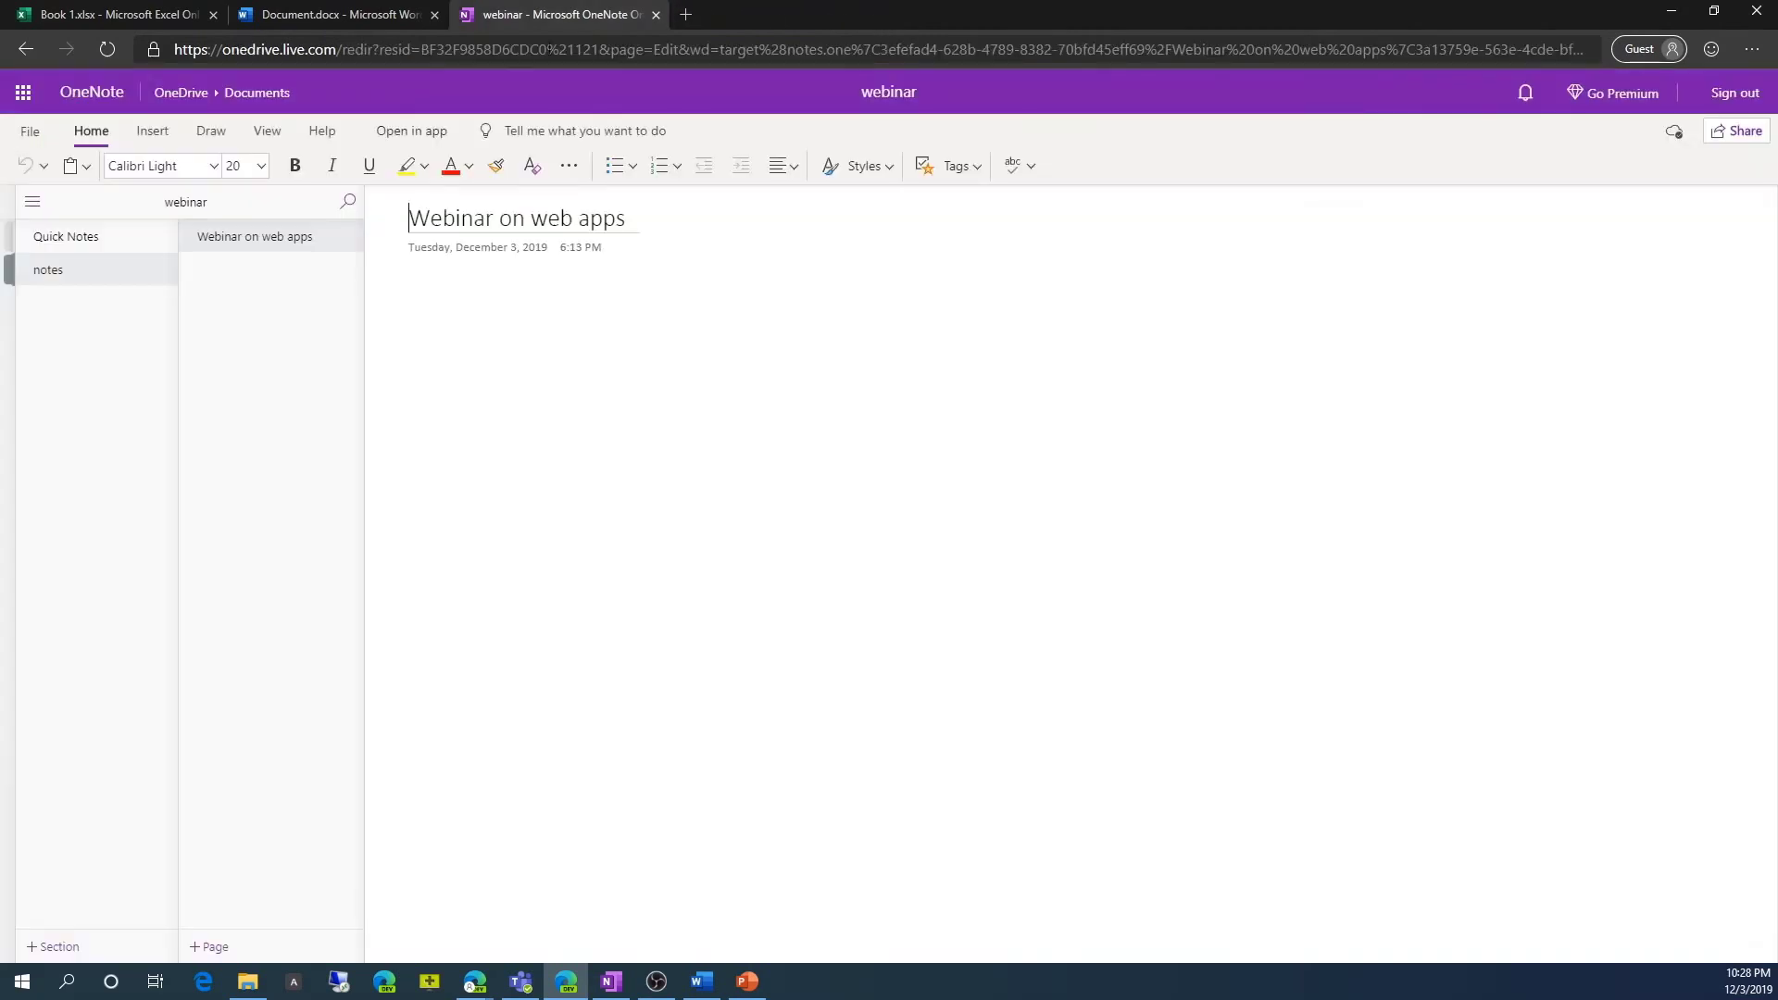
left_click(655, 15)
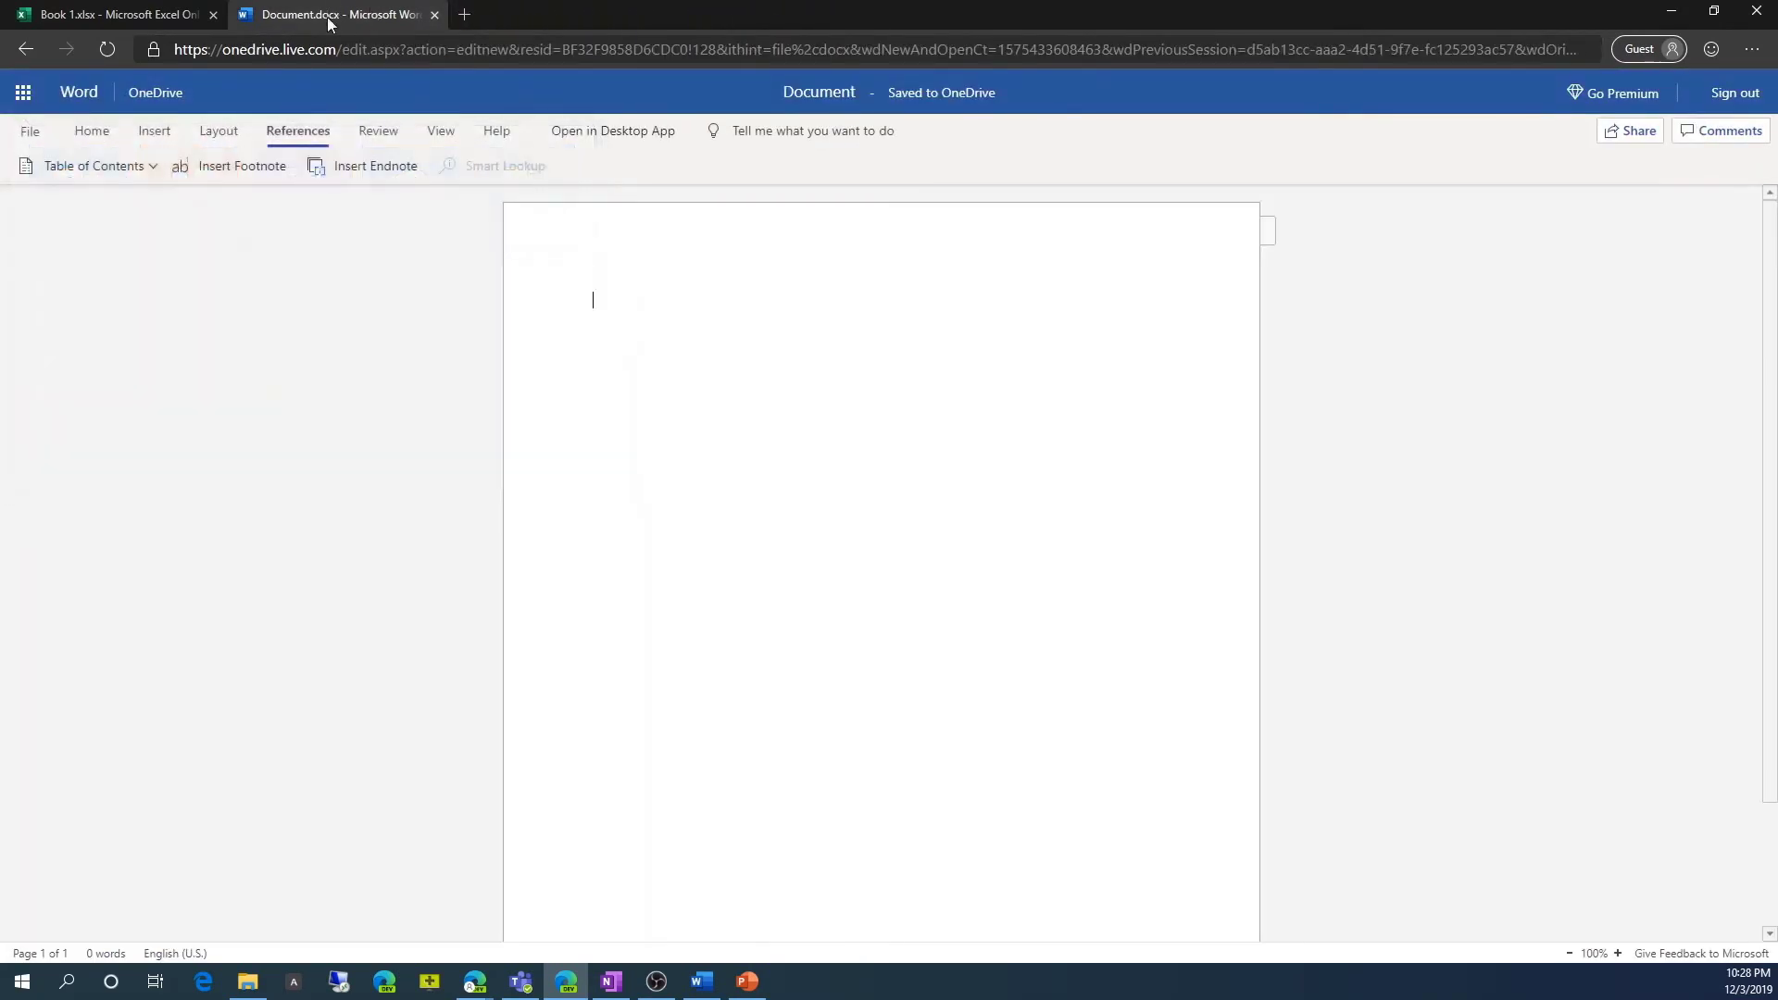
left_click(26, 97)
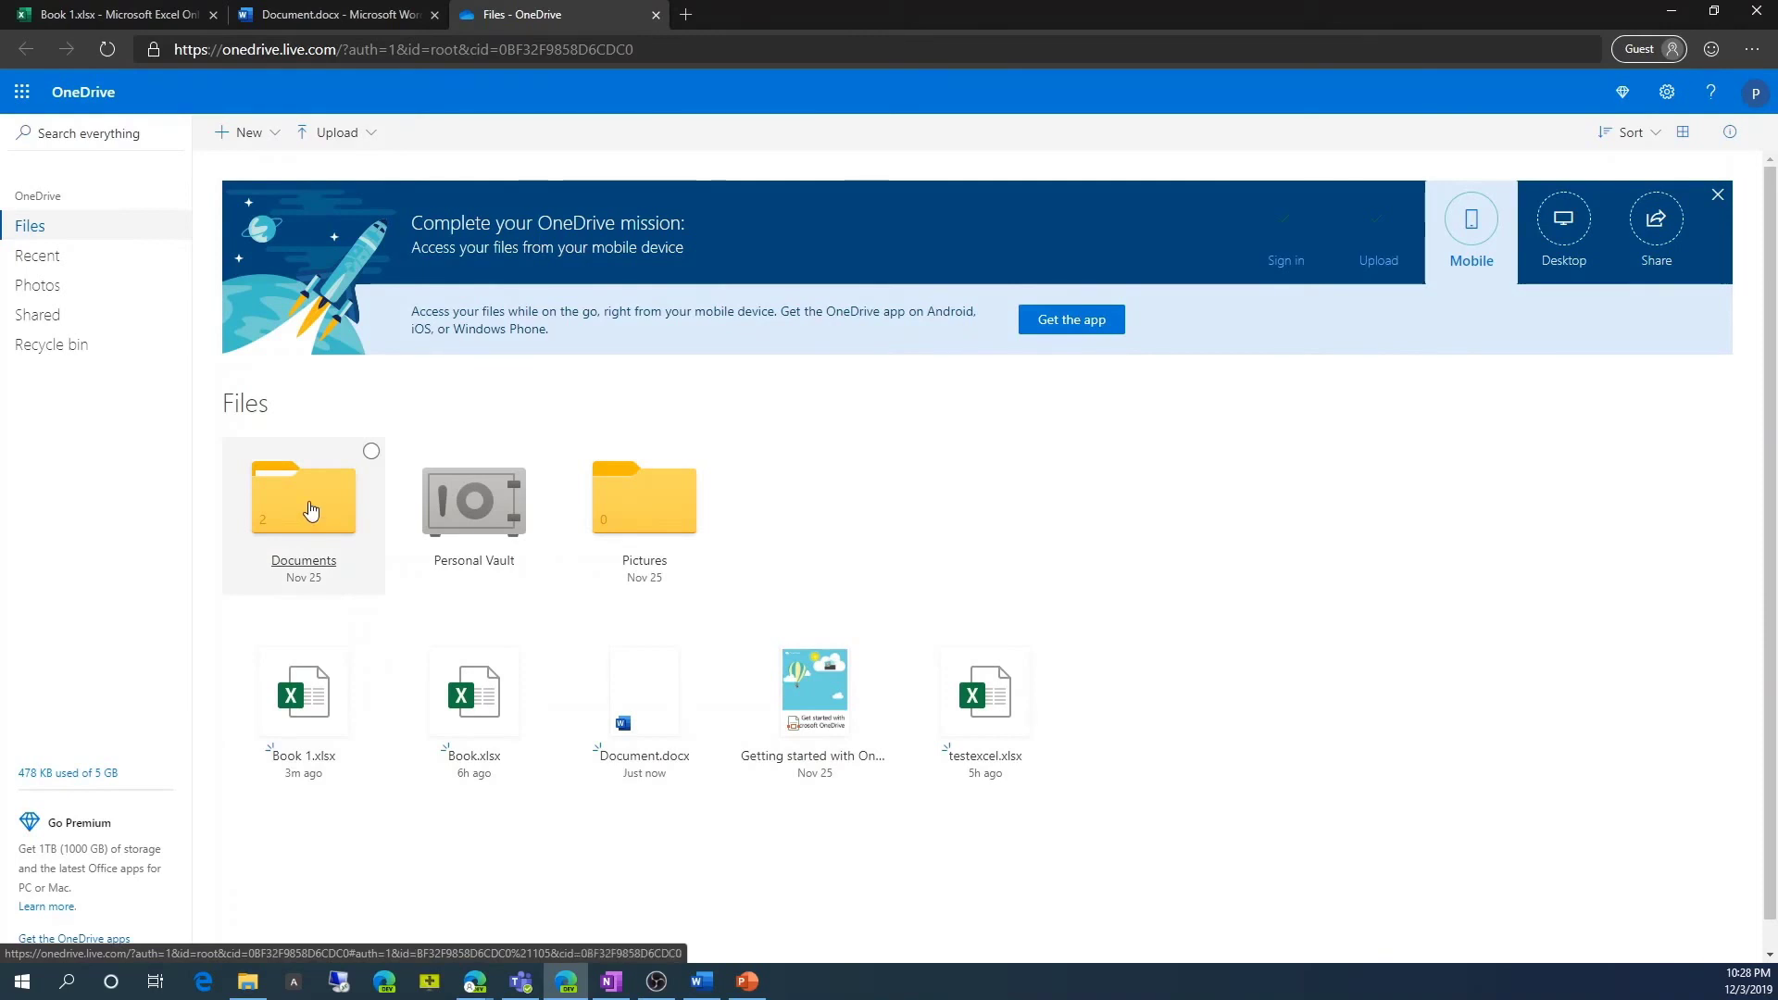
scroll(311, 511, "down", 1)
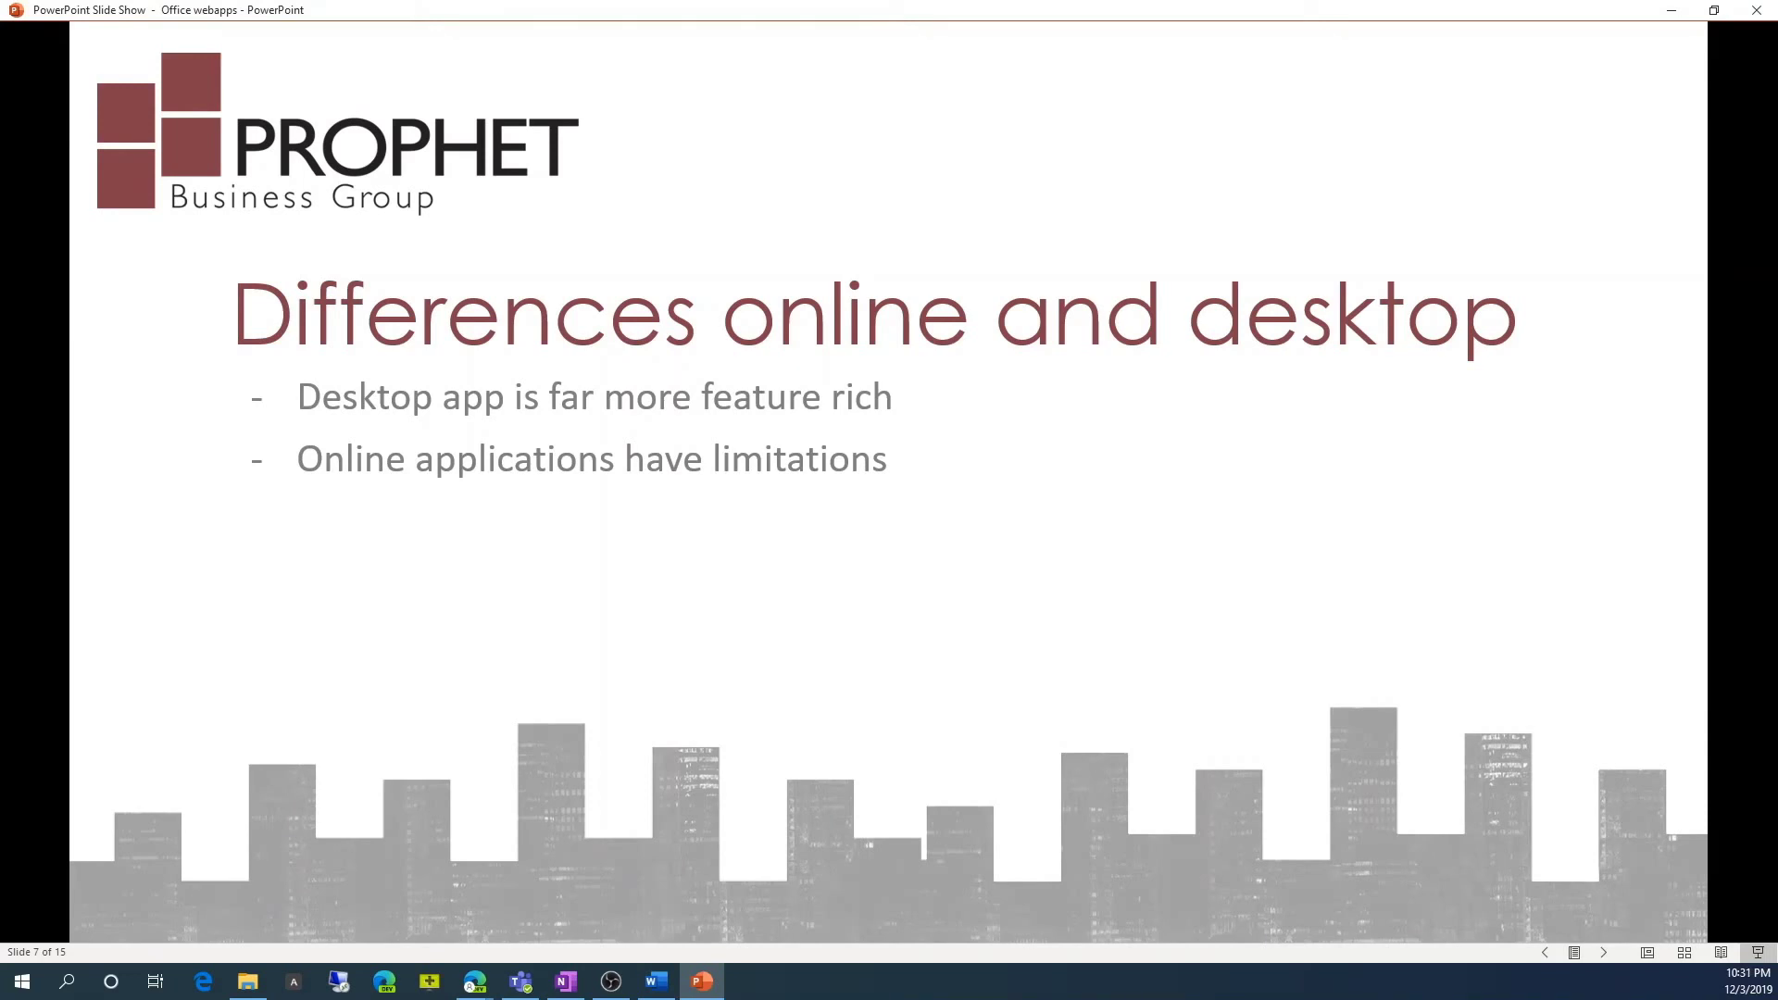
Advance to slide 8, 'Word Differences', showing desktop-only features like Mail merge.
key("Right")
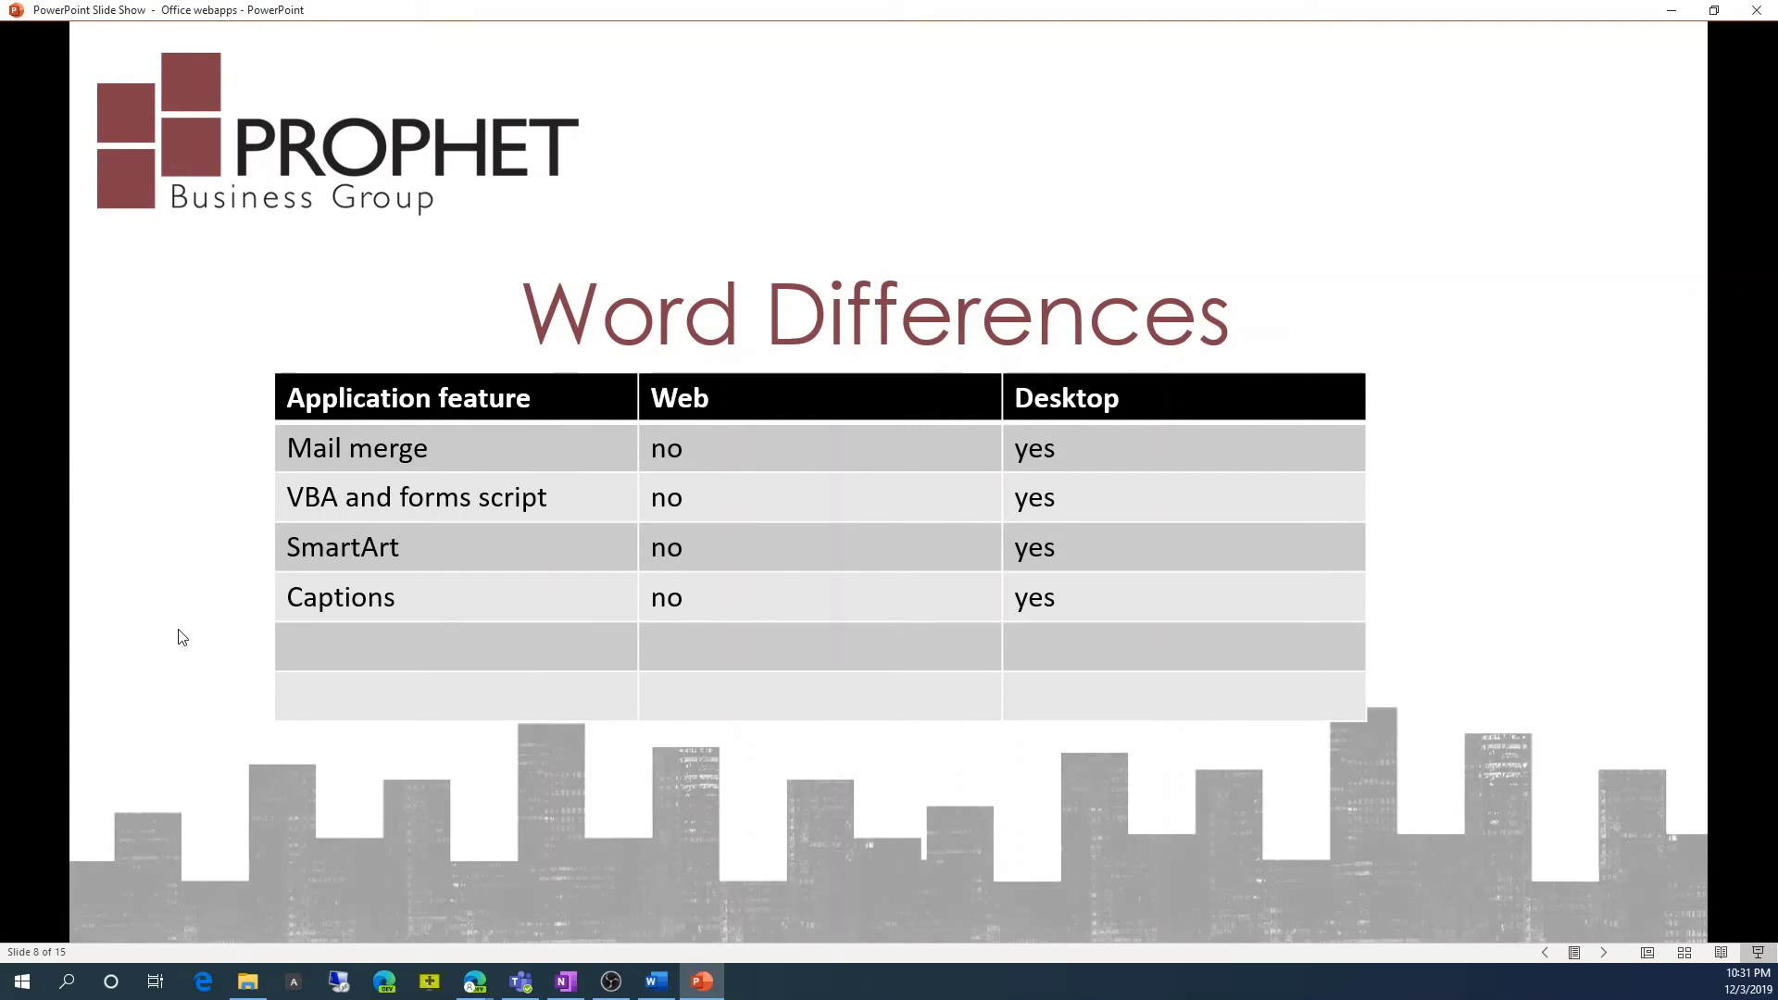
Move past 'Excel Differences' to slide 10, 'OneNote Differences', on clipping, inking and templates.
left_click(489, 623)
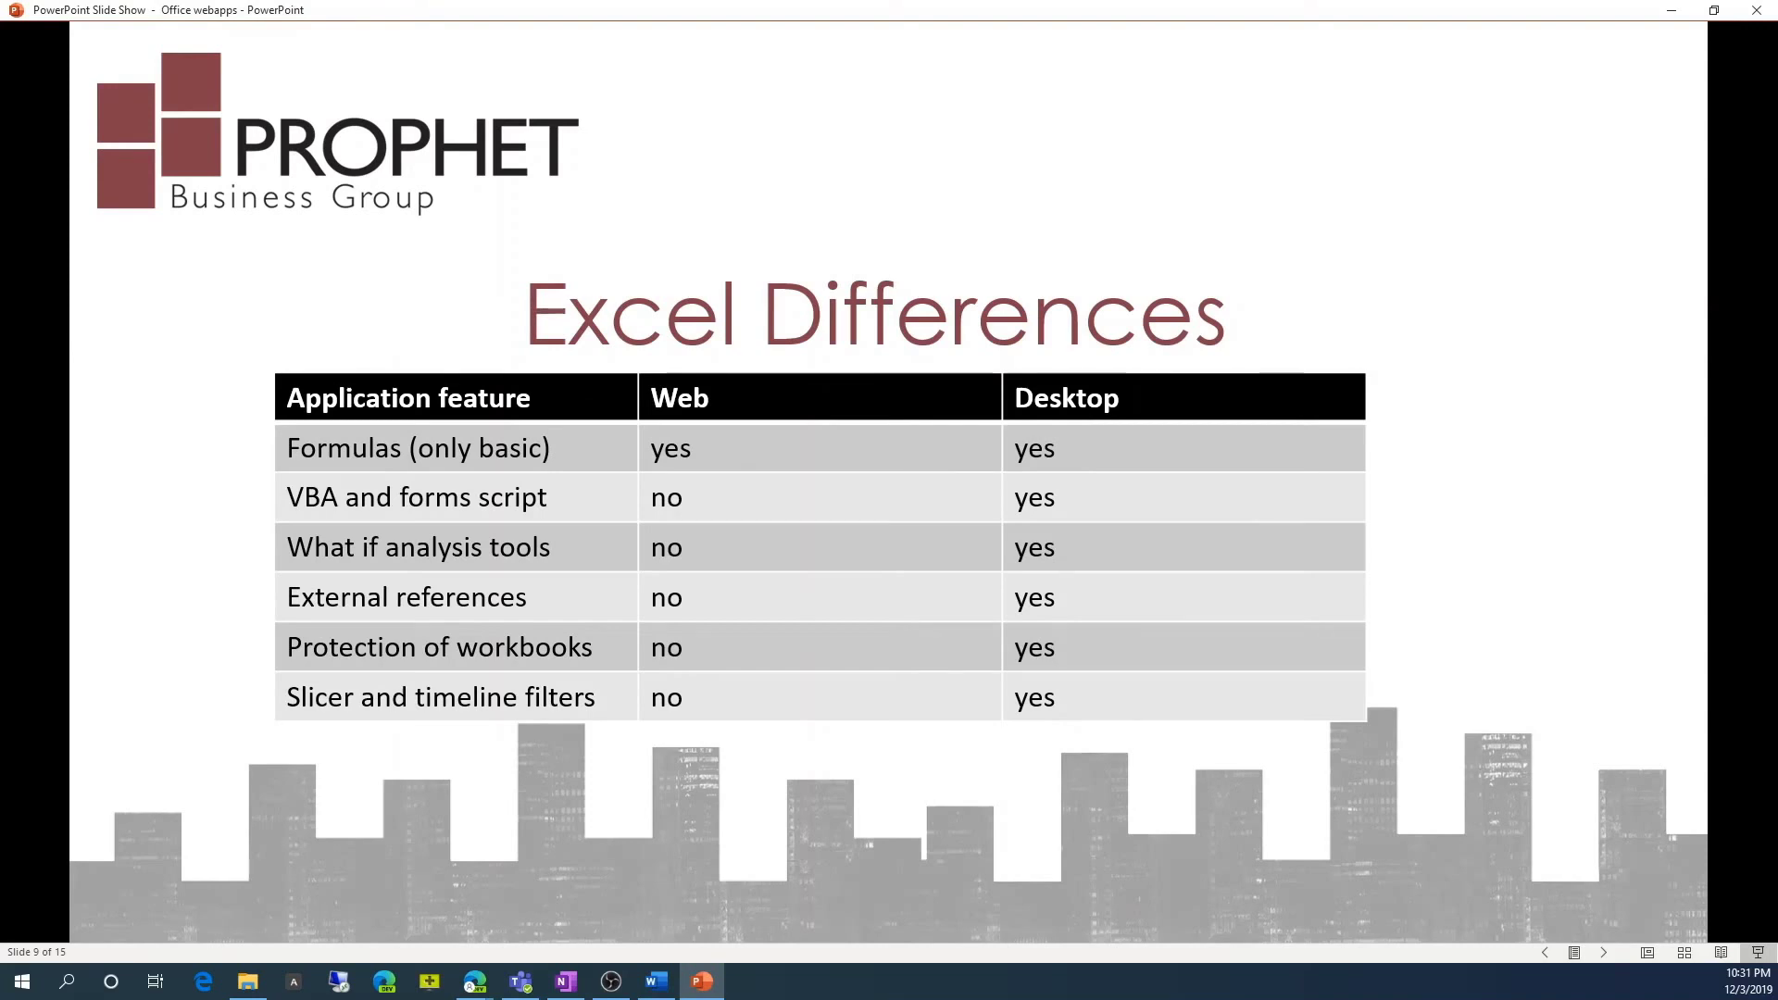
key("Right")
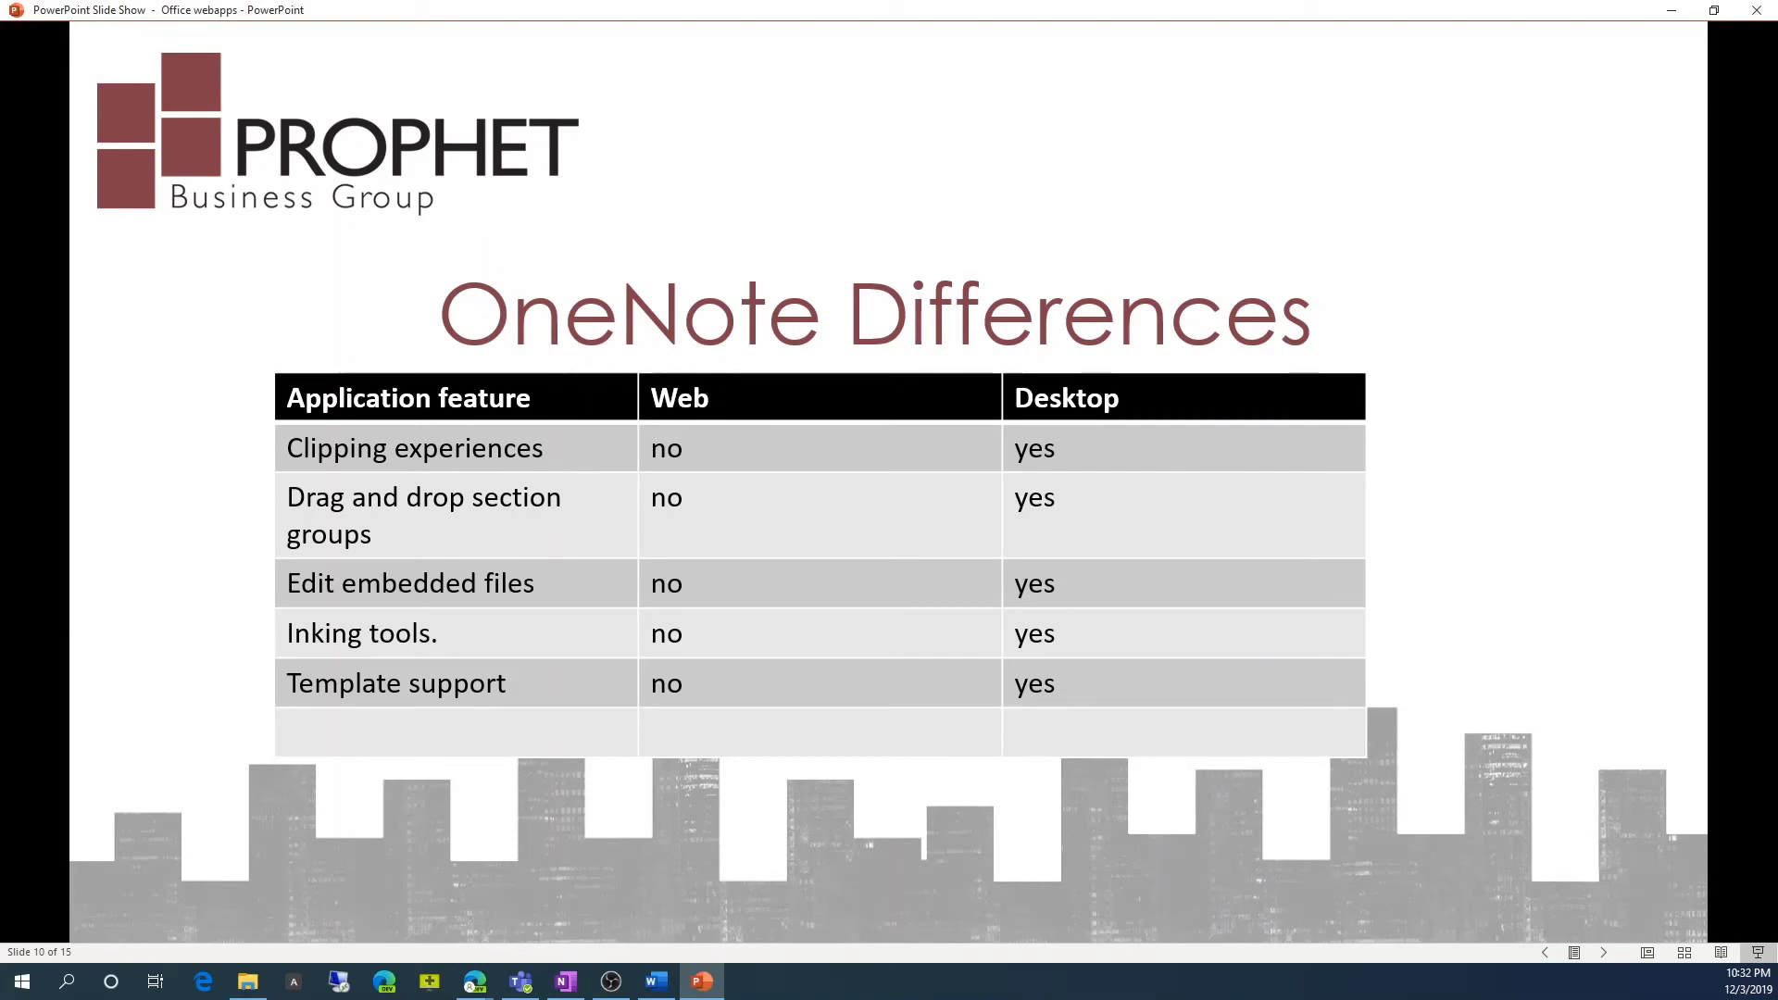
Advance to slide 11, 'Complete list of differences', with the Office Online service description link.
key("Right")
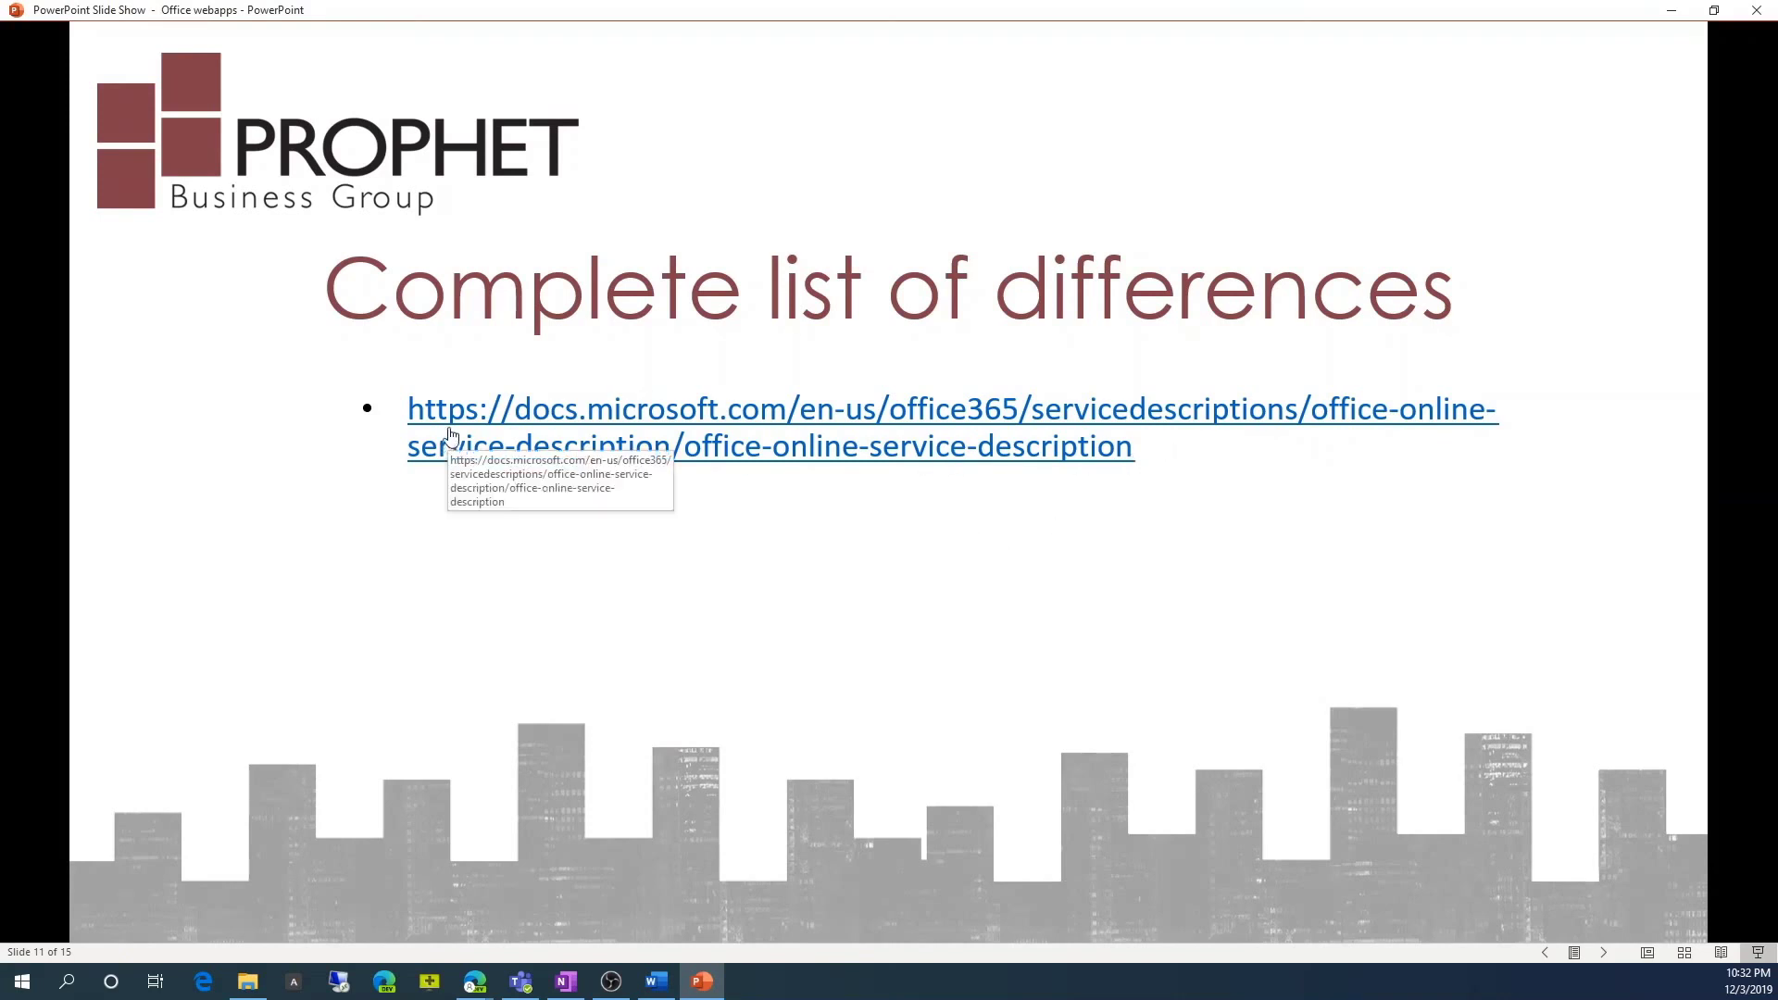
Advance to slide 12, comparing Office 365 Business, Business Premium and Business Essentials prices.
left_click(958, 491)
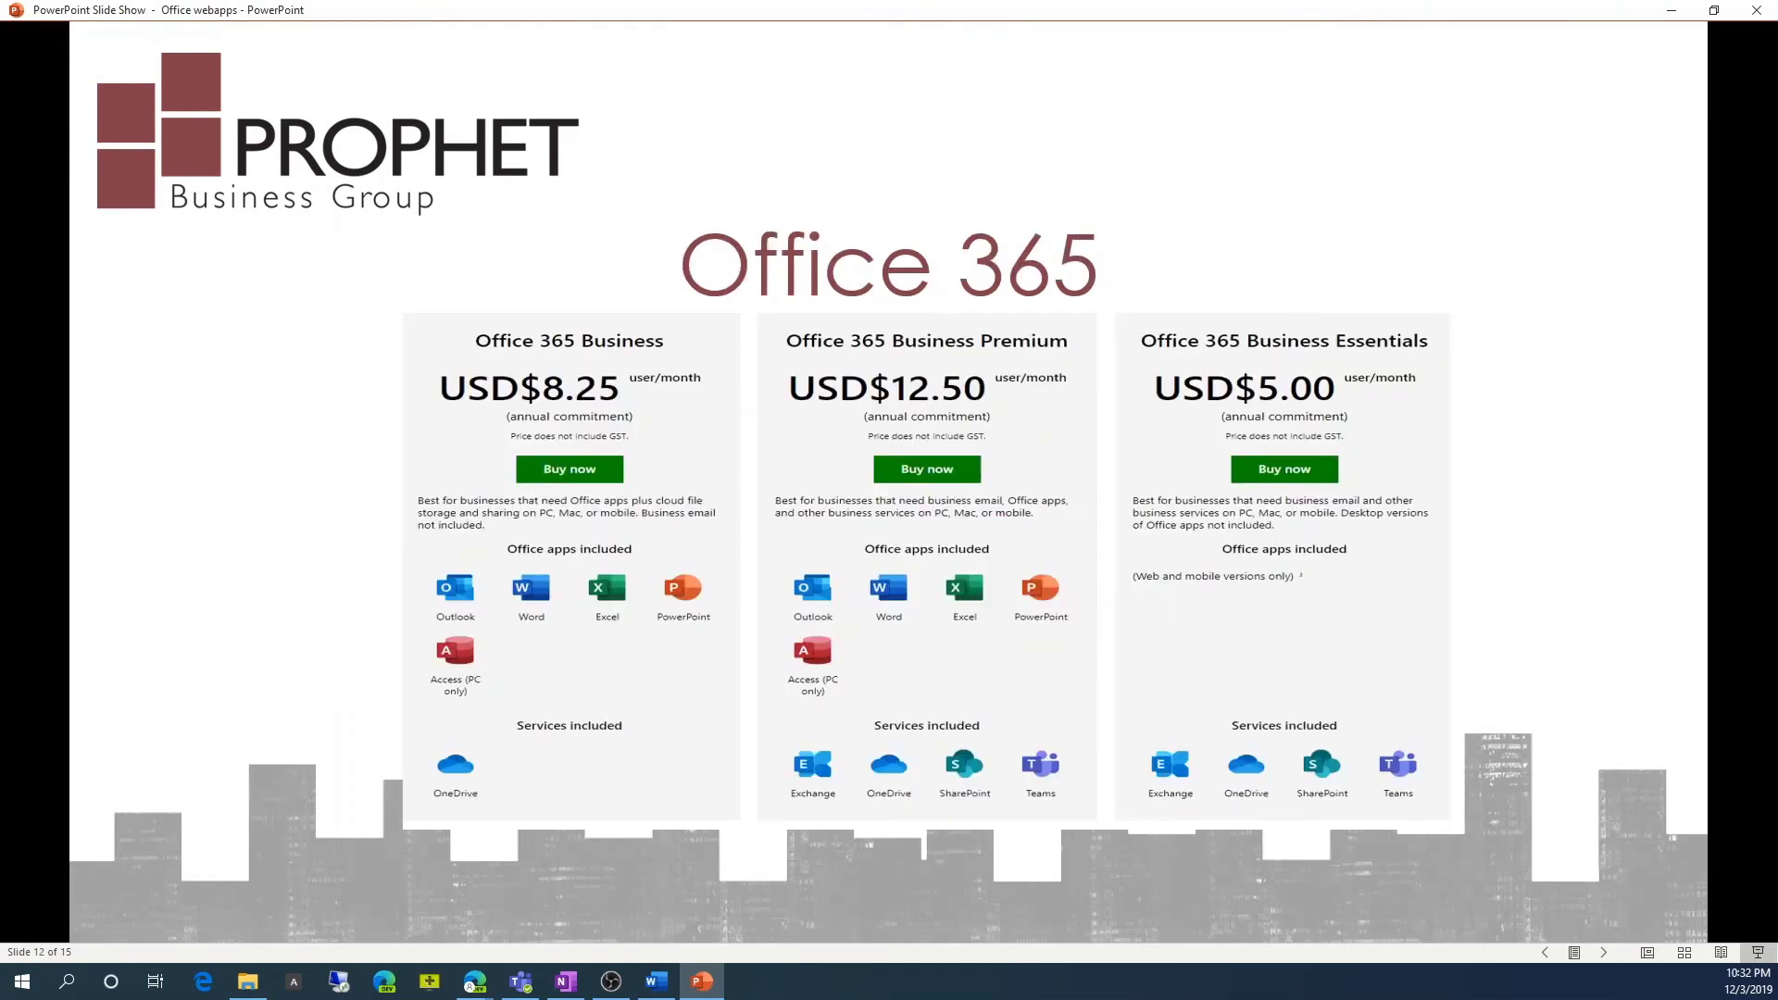